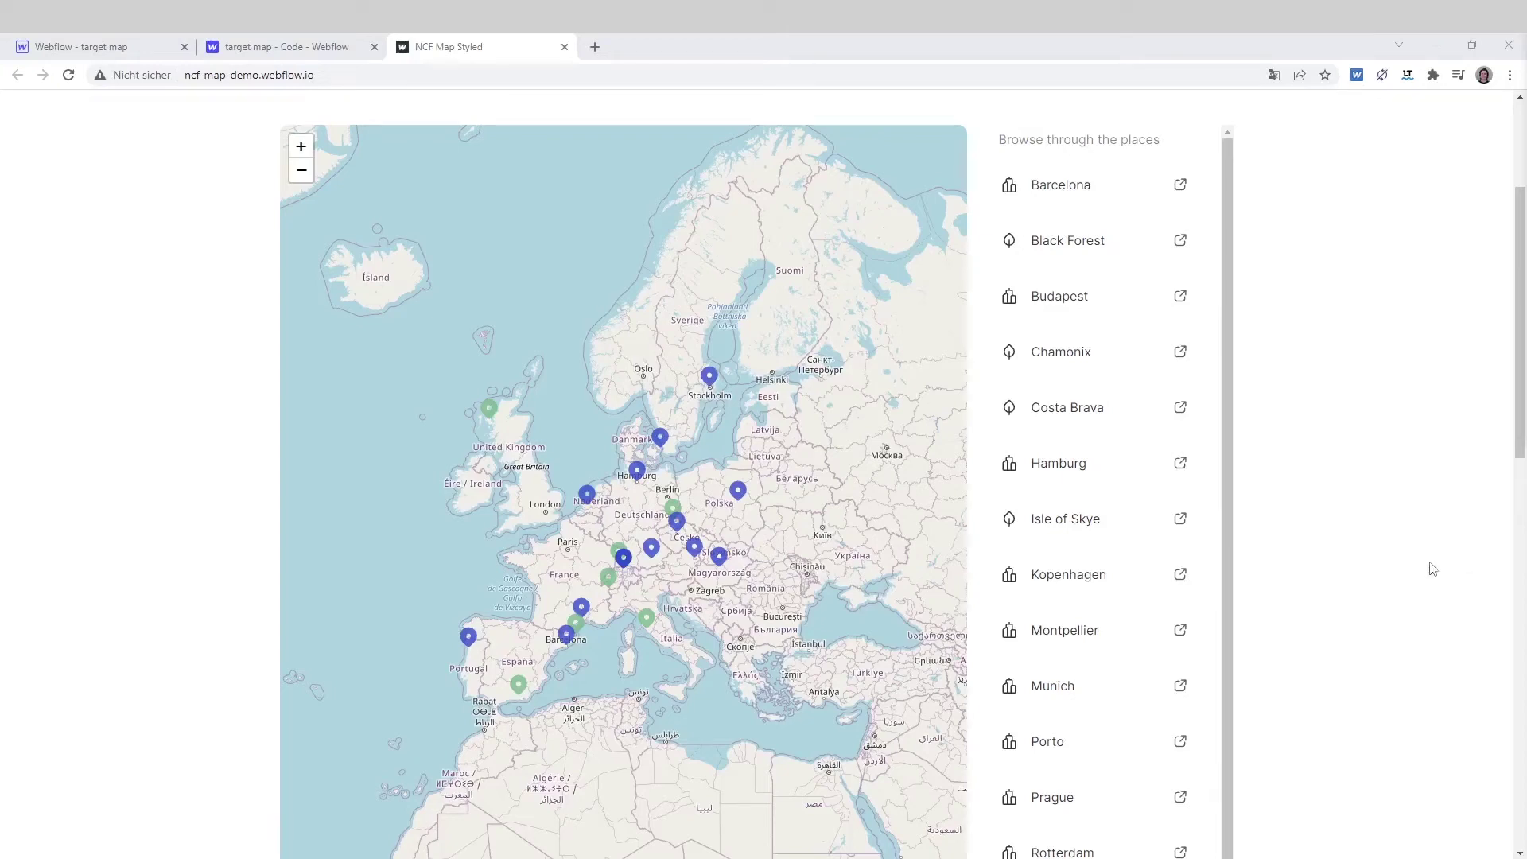
- Look over the finished ncf-map-demo map, then switch back to the 'Webflow - target map' Designer
{"action": "scroll", "coordinate": [1358, 493], "scroll_direction": "up", "scroll_amount": 1}
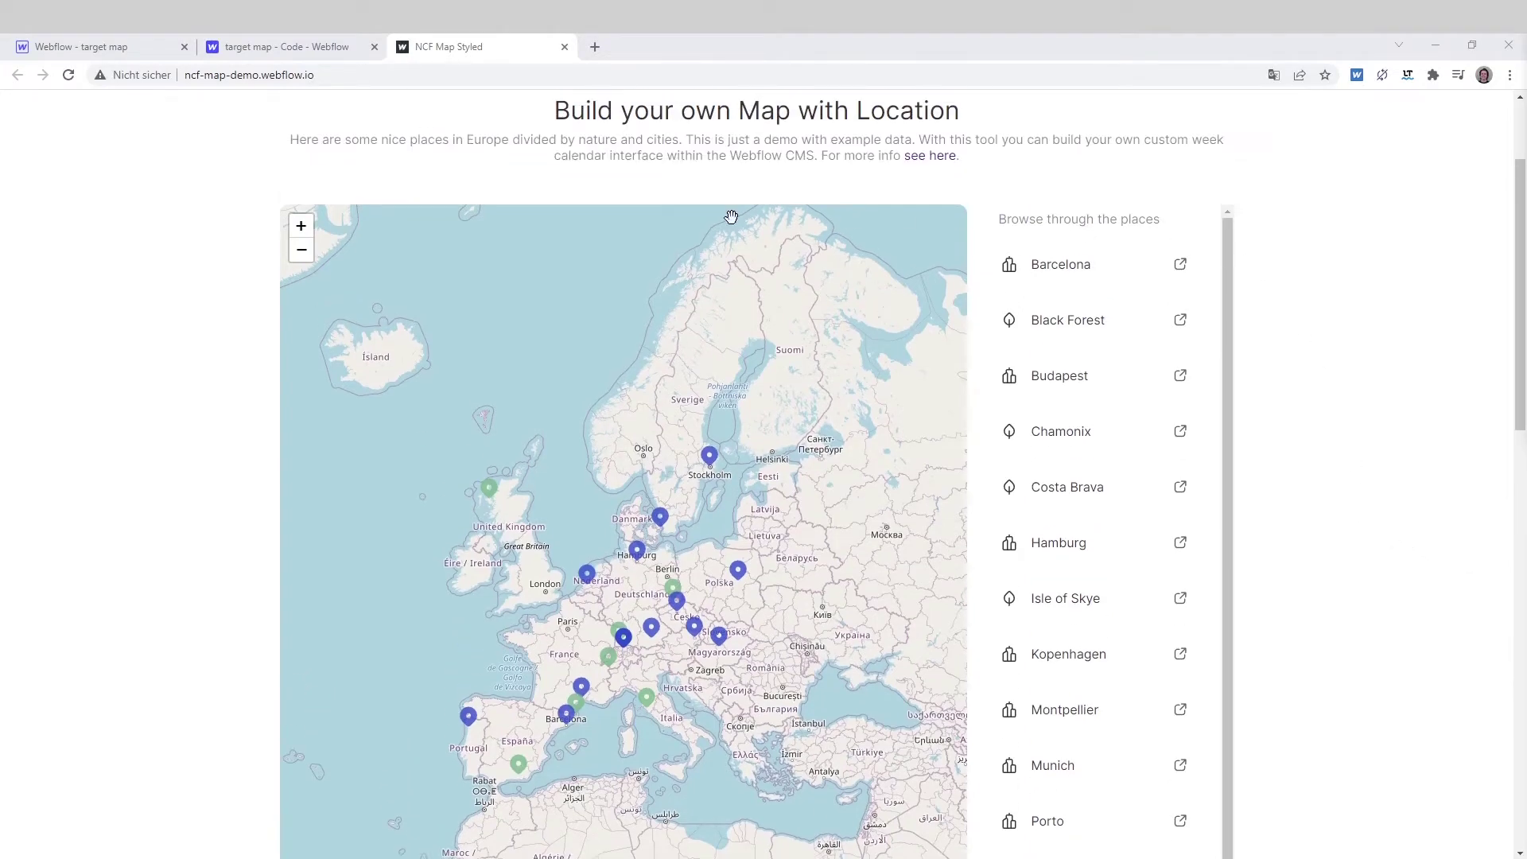
{"action": "scroll", "coordinate": [259, 688], "scroll_direction": "down", "scroll_amount": 3}
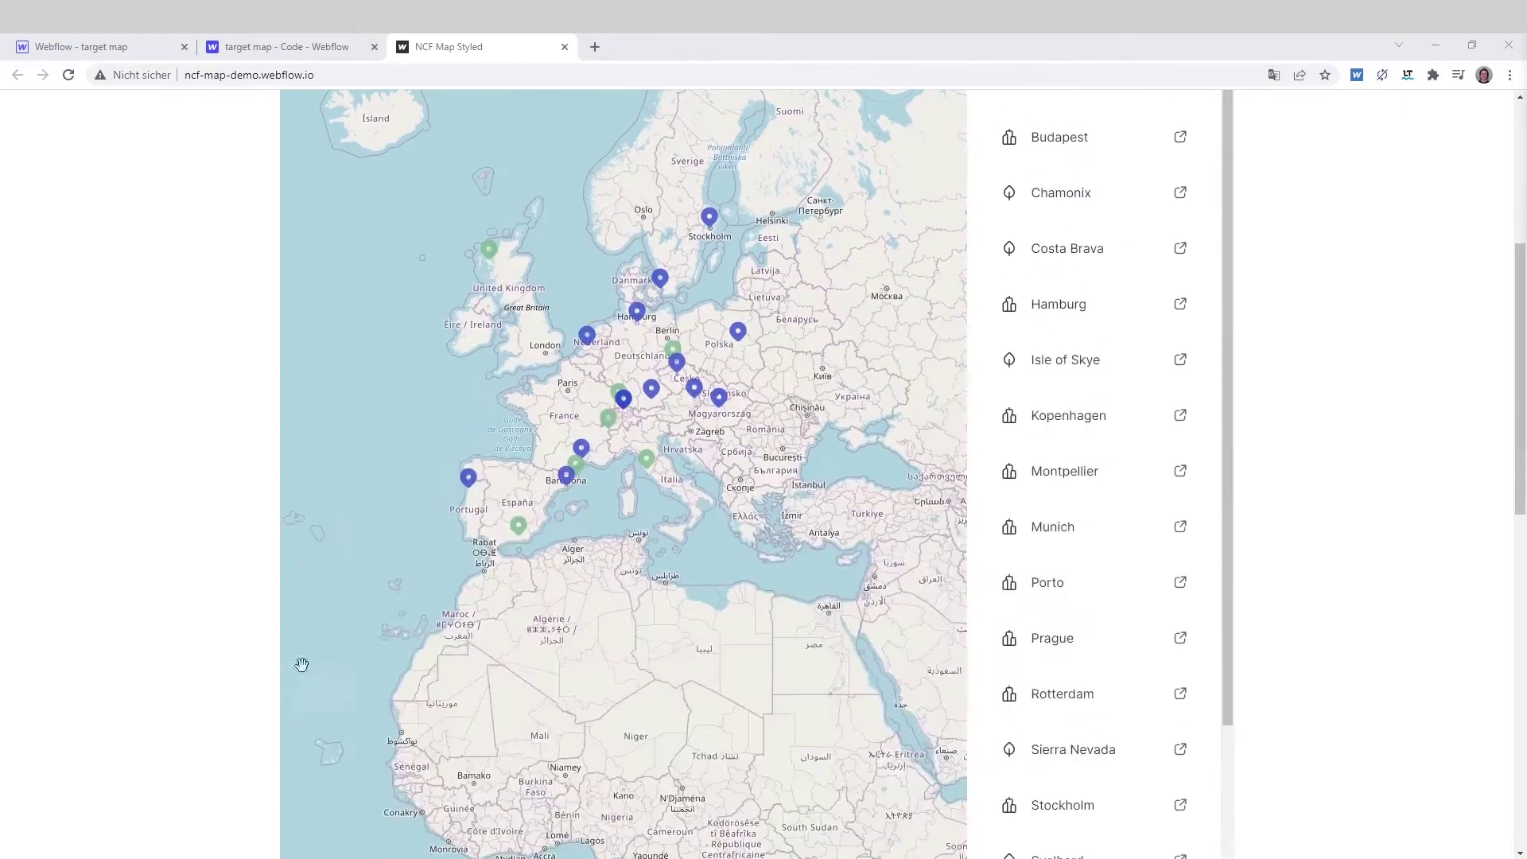
{"action": "scroll", "coordinate": [188, 617], "scroll_direction": "up", "scroll_amount": 2}
{"action": "mouse_move", "coordinate": [649, 503]}
{"action": "left_mouse_down"}
{"action": "mouse_move", "coordinate": [755, 555]}
{"action": "mouse_move", "coordinate": [669, 525]}
{"action": "left_mouse_up"}
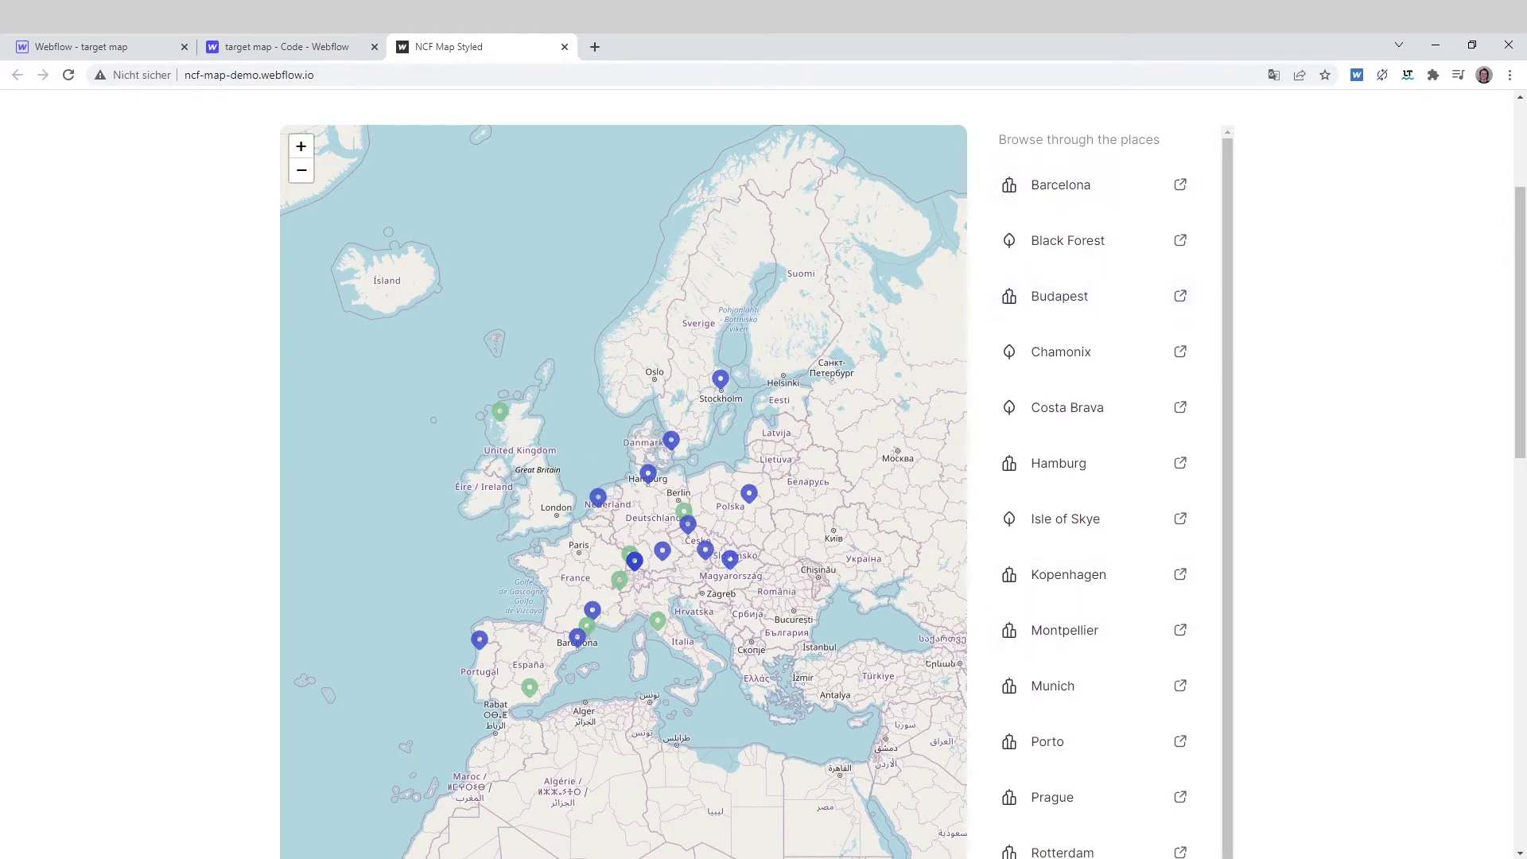
{"action": "key", "text": "ctrl+Tab"}
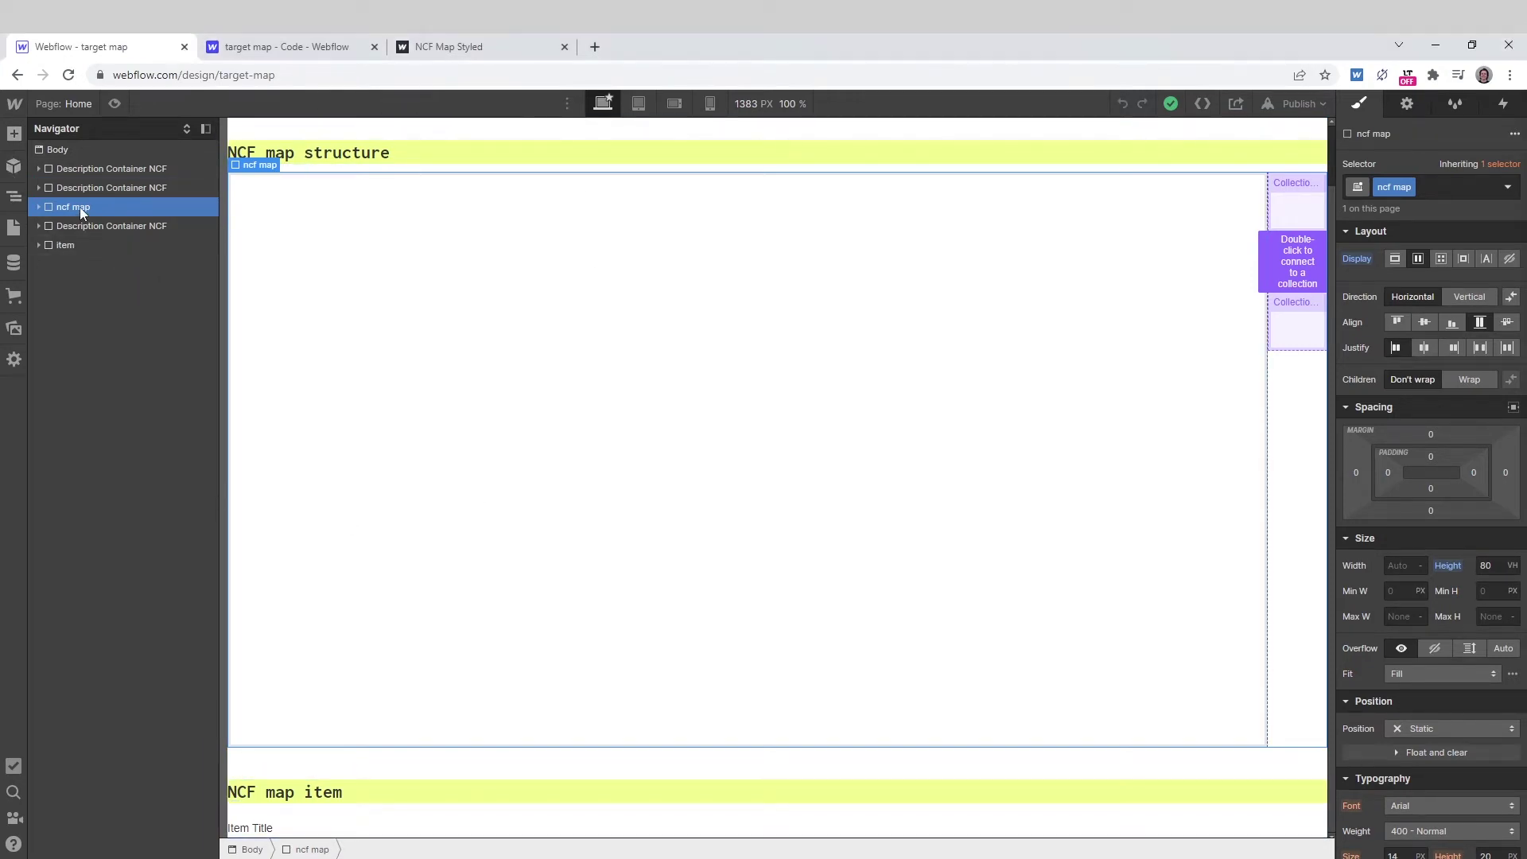
- Select the item element in the Navigator and bring up the Webflow project menu
{"action": "left_click", "coordinate": [64, 250]}
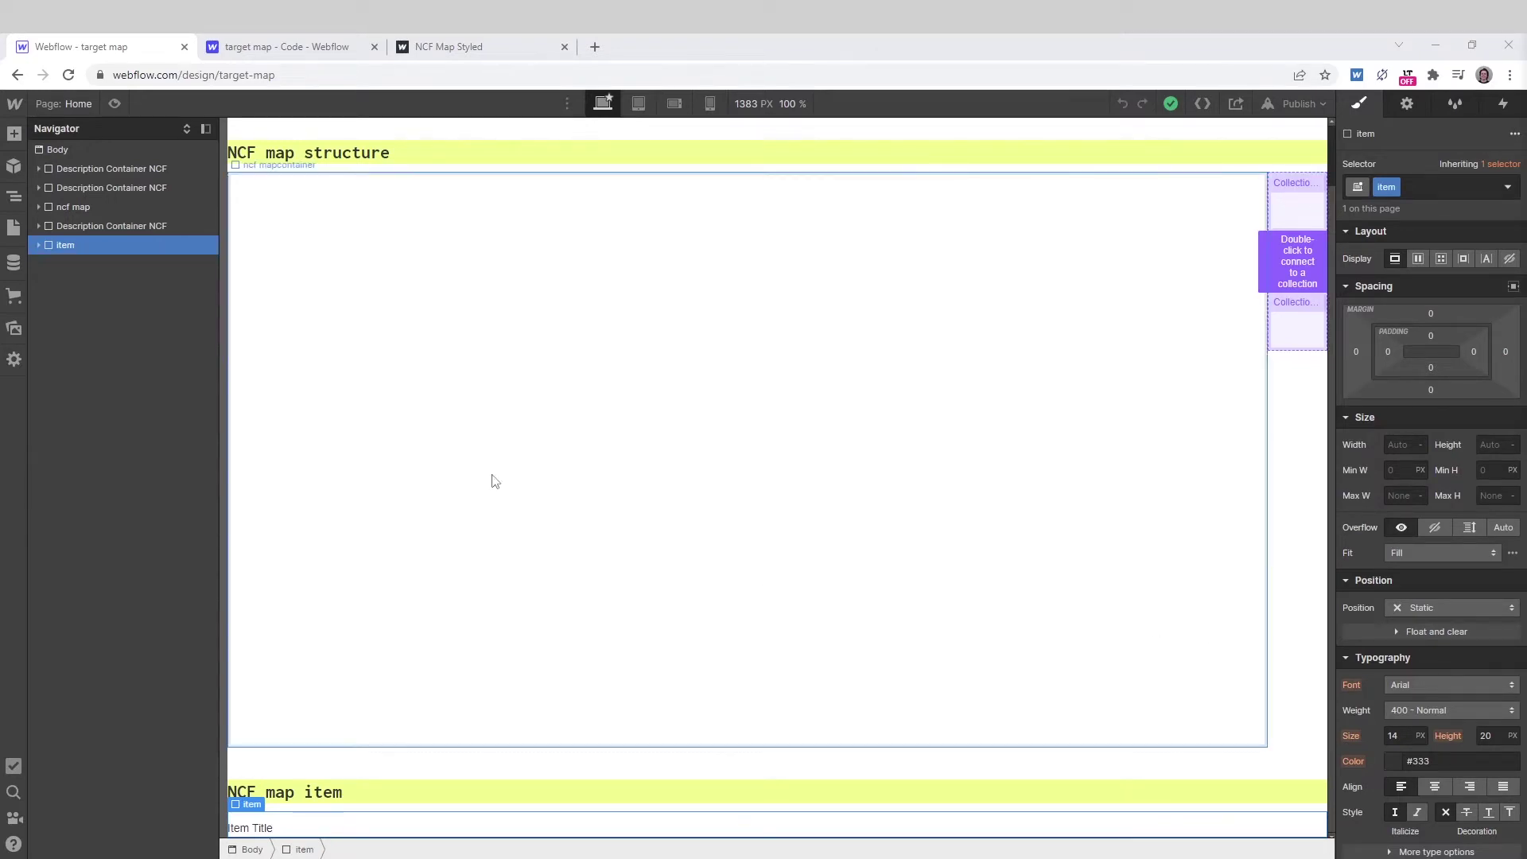
{"action": "left_click", "coordinate": [21, 112]}
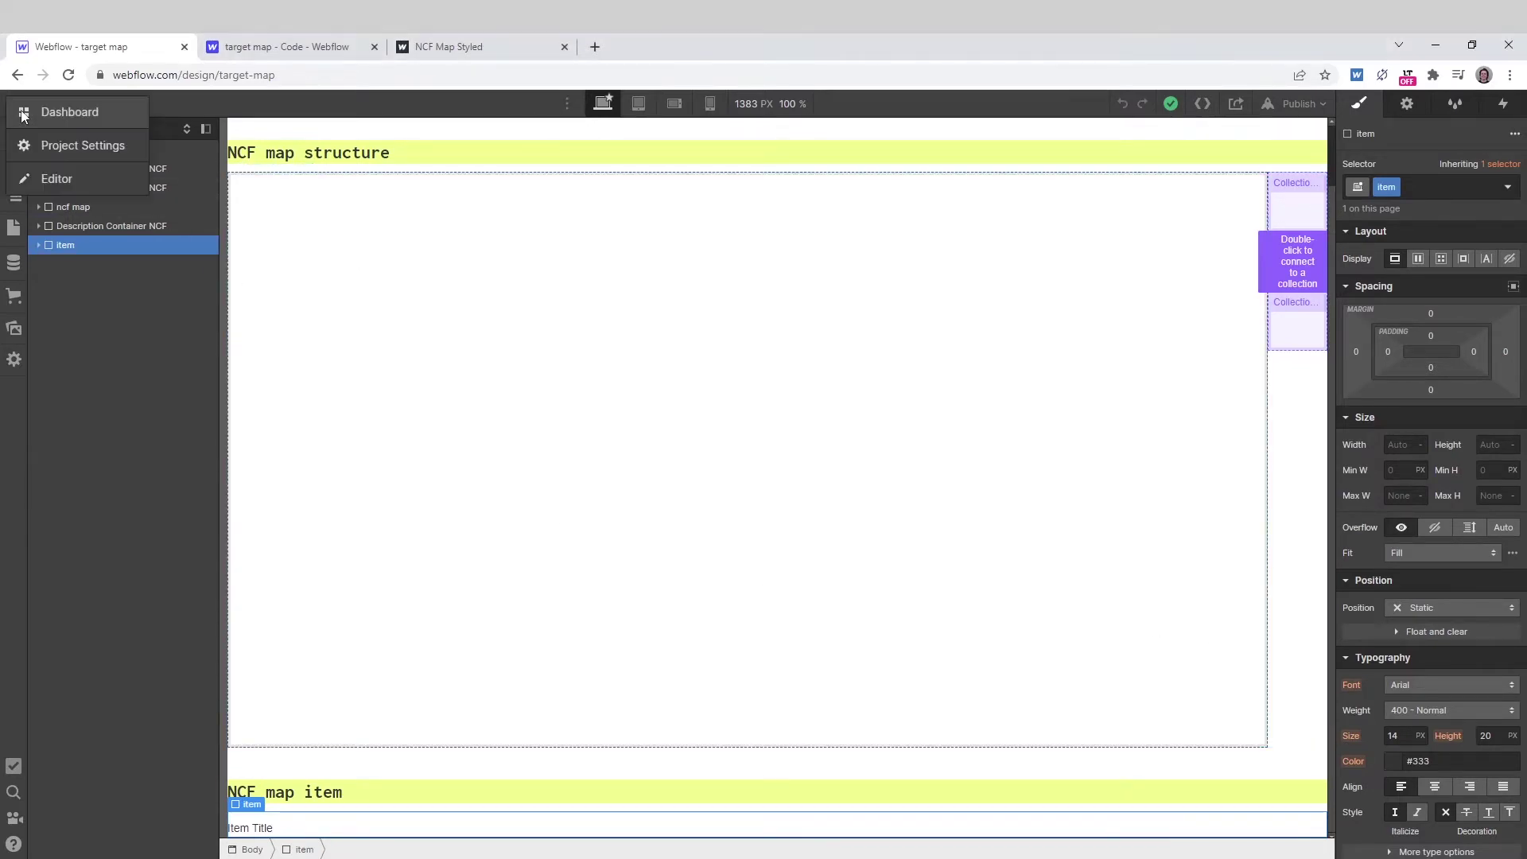
- Paste the seven jQuery, Leaflet and map.js script lines from Notepad++ into Custom Code Head Code and save
{"action": "left_click", "coordinate": [77, 153]}
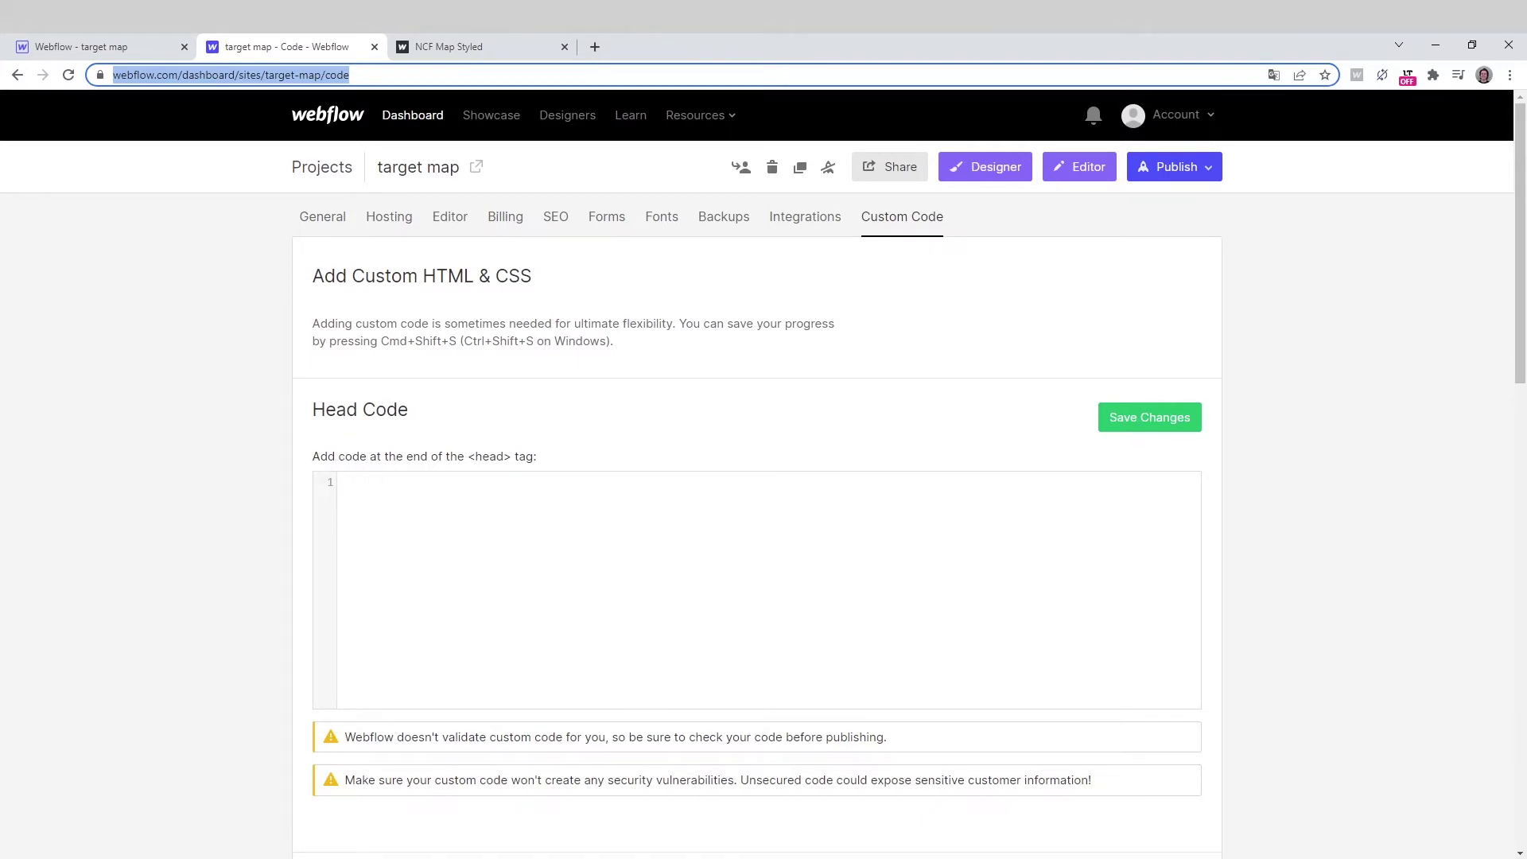
{"action": "key", "text": "alt+Tab"}
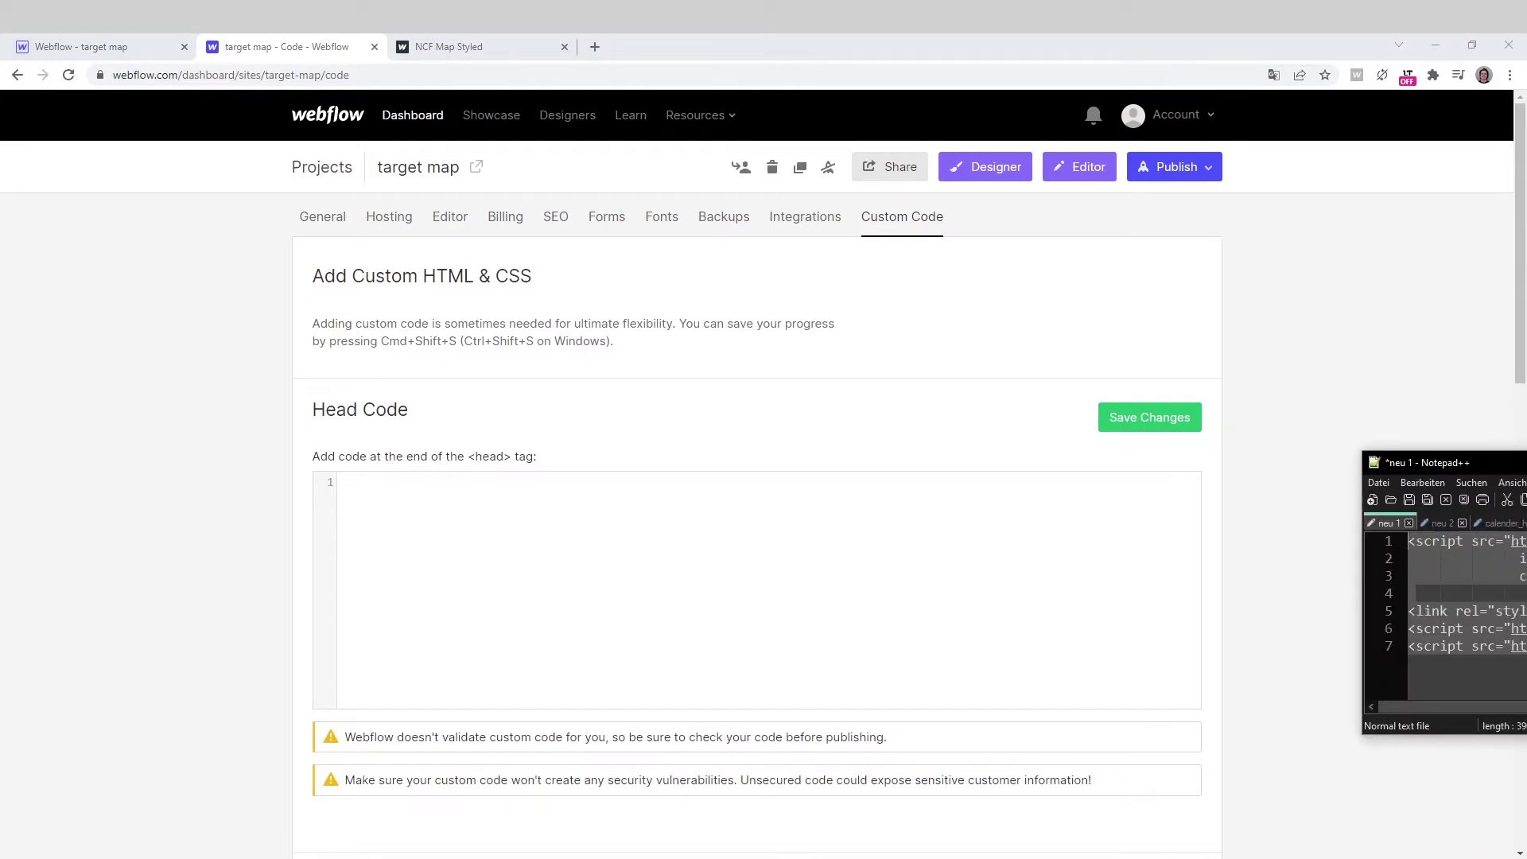
{"action": "left_click_drag", "start_coordinate": [1526, 464], "coordinate": [1014, 228]}
{"action": "left_click", "coordinate": [1030, 333]}
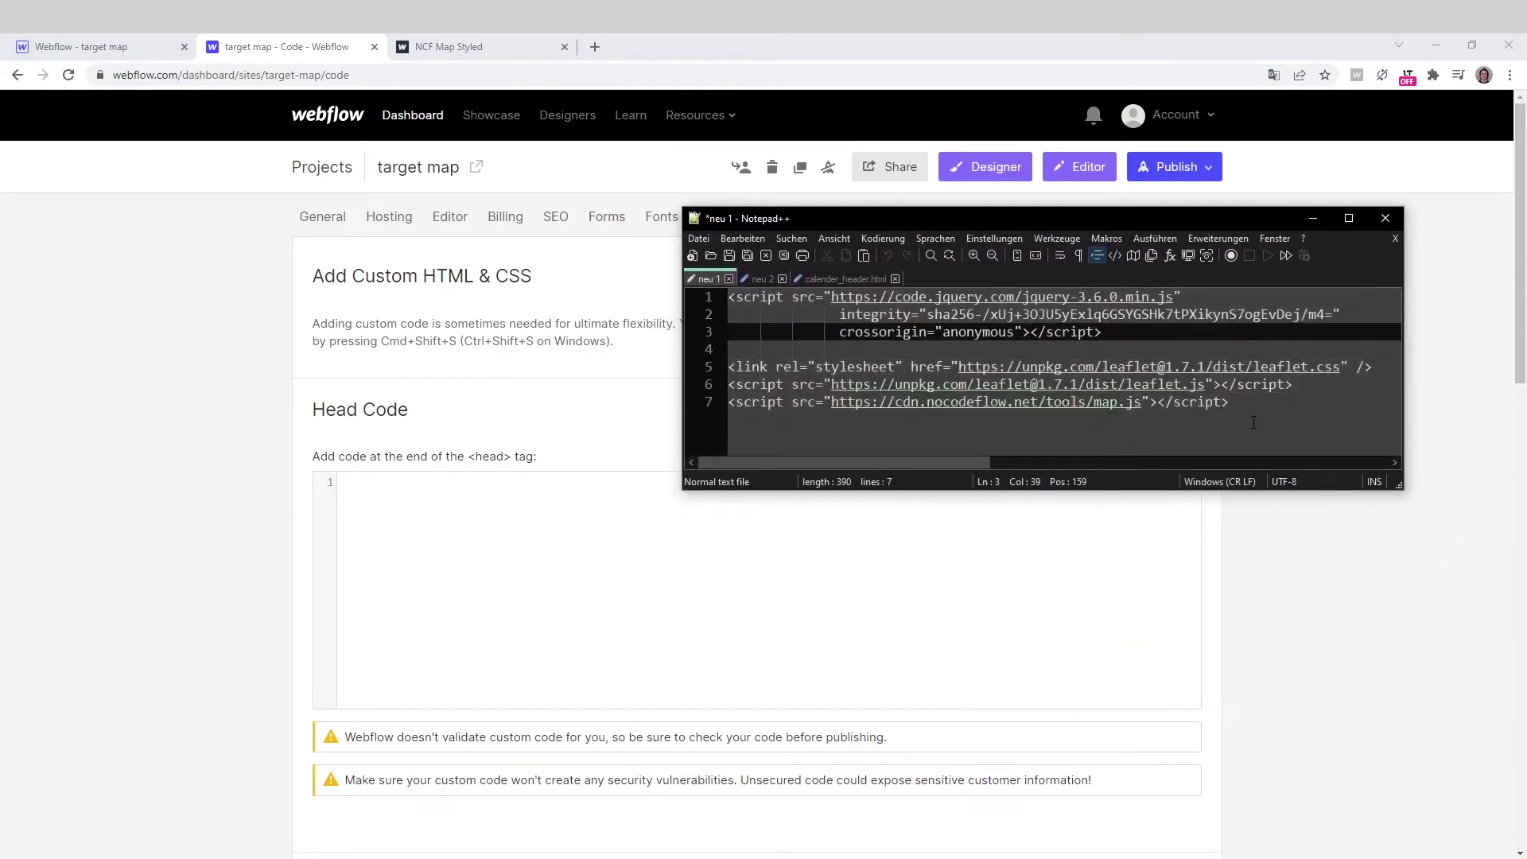
{"action": "left_click_drag", "start_coordinate": [1258, 406], "coordinate": [730, 297]}
{"action": "key", "text": "ctrl+c"}
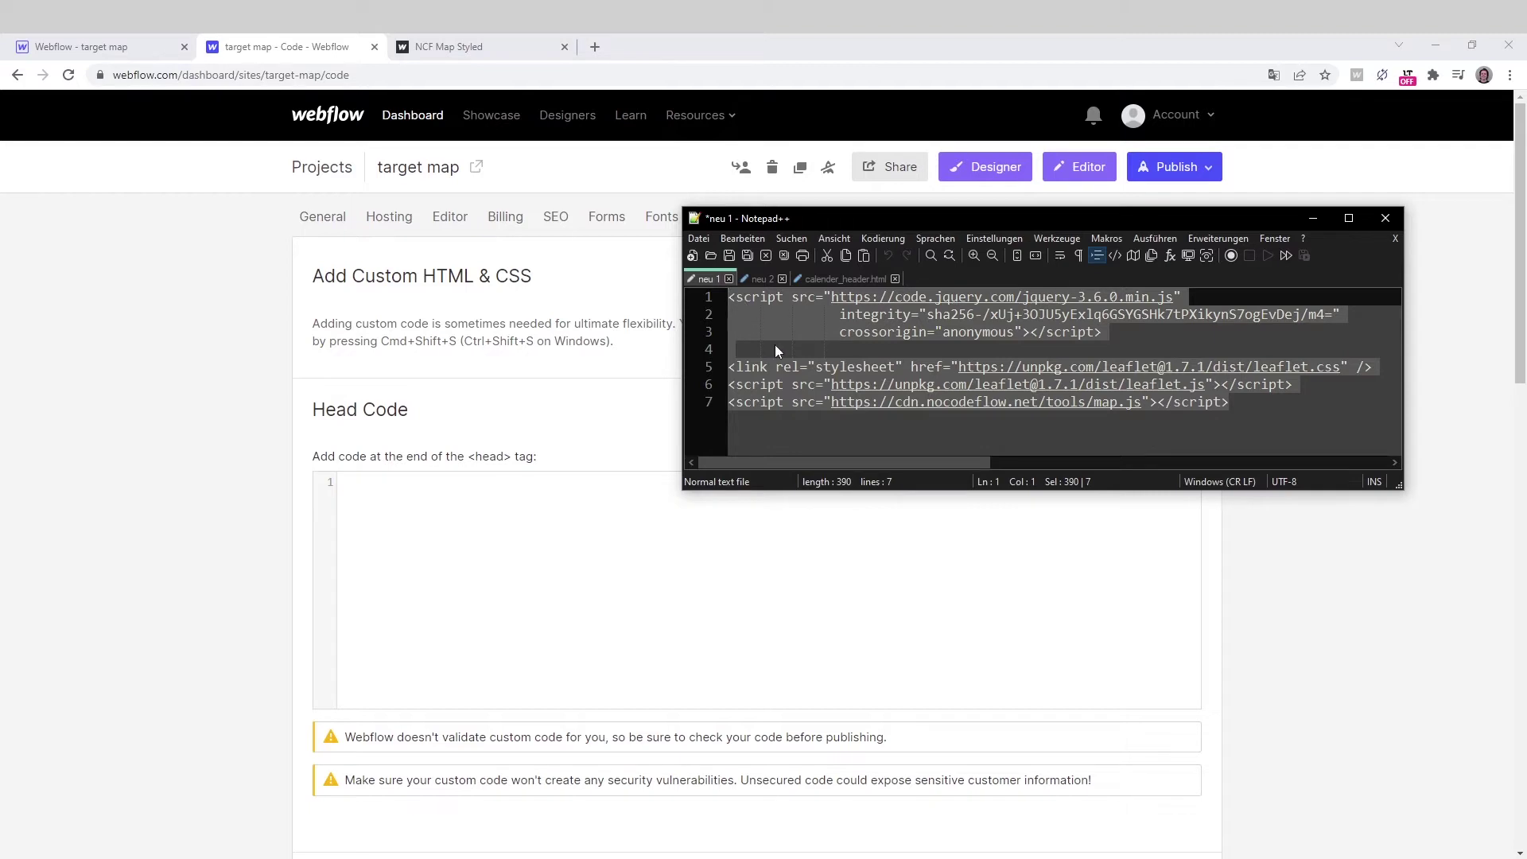
{"action": "left_click", "coordinate": [614, 556]}
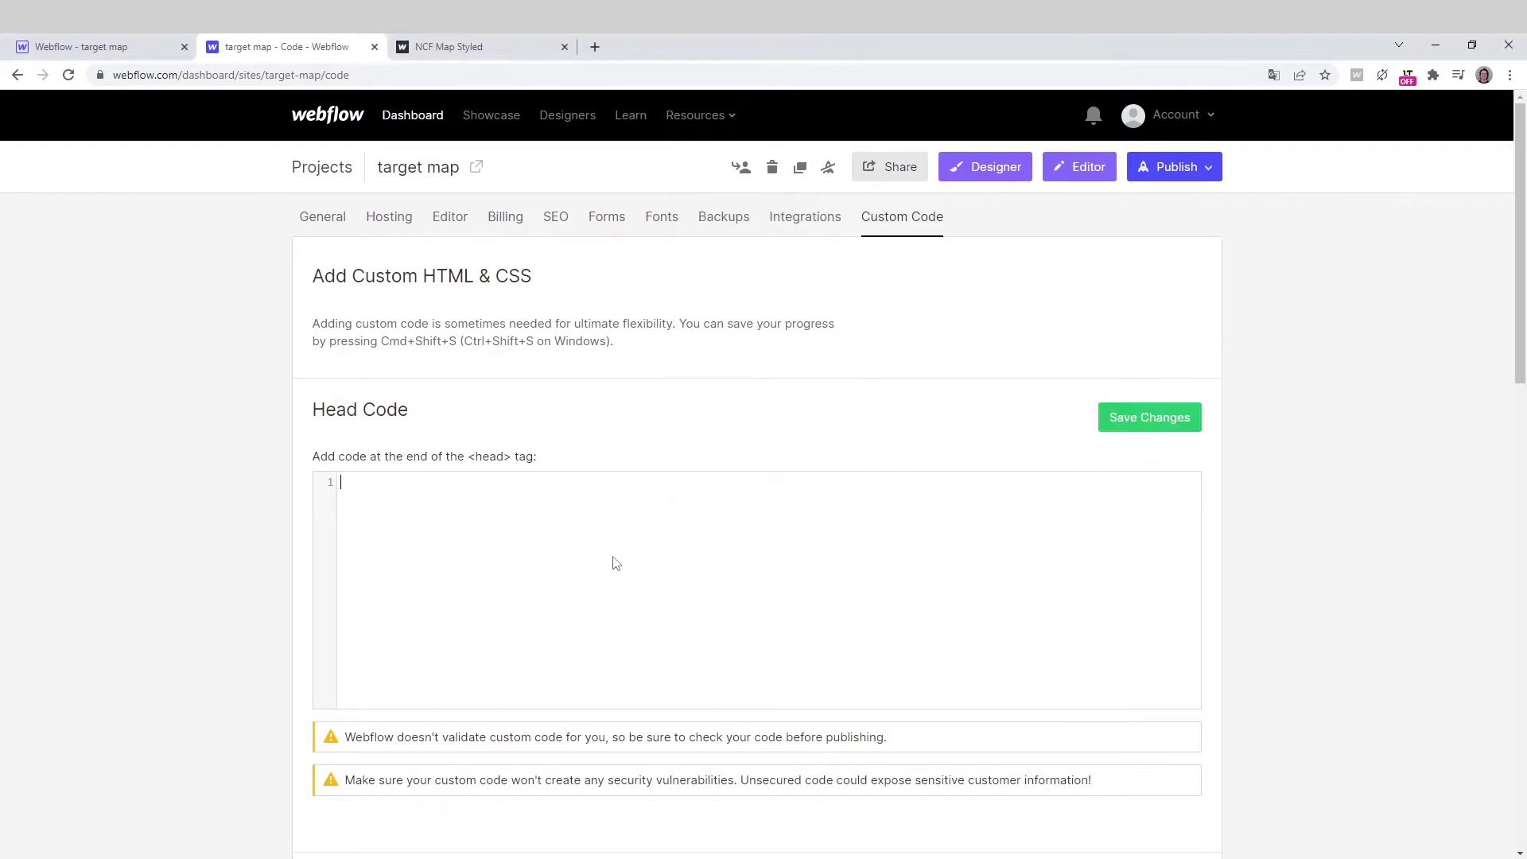
{"action": "key", "text": "ctrl+v"}
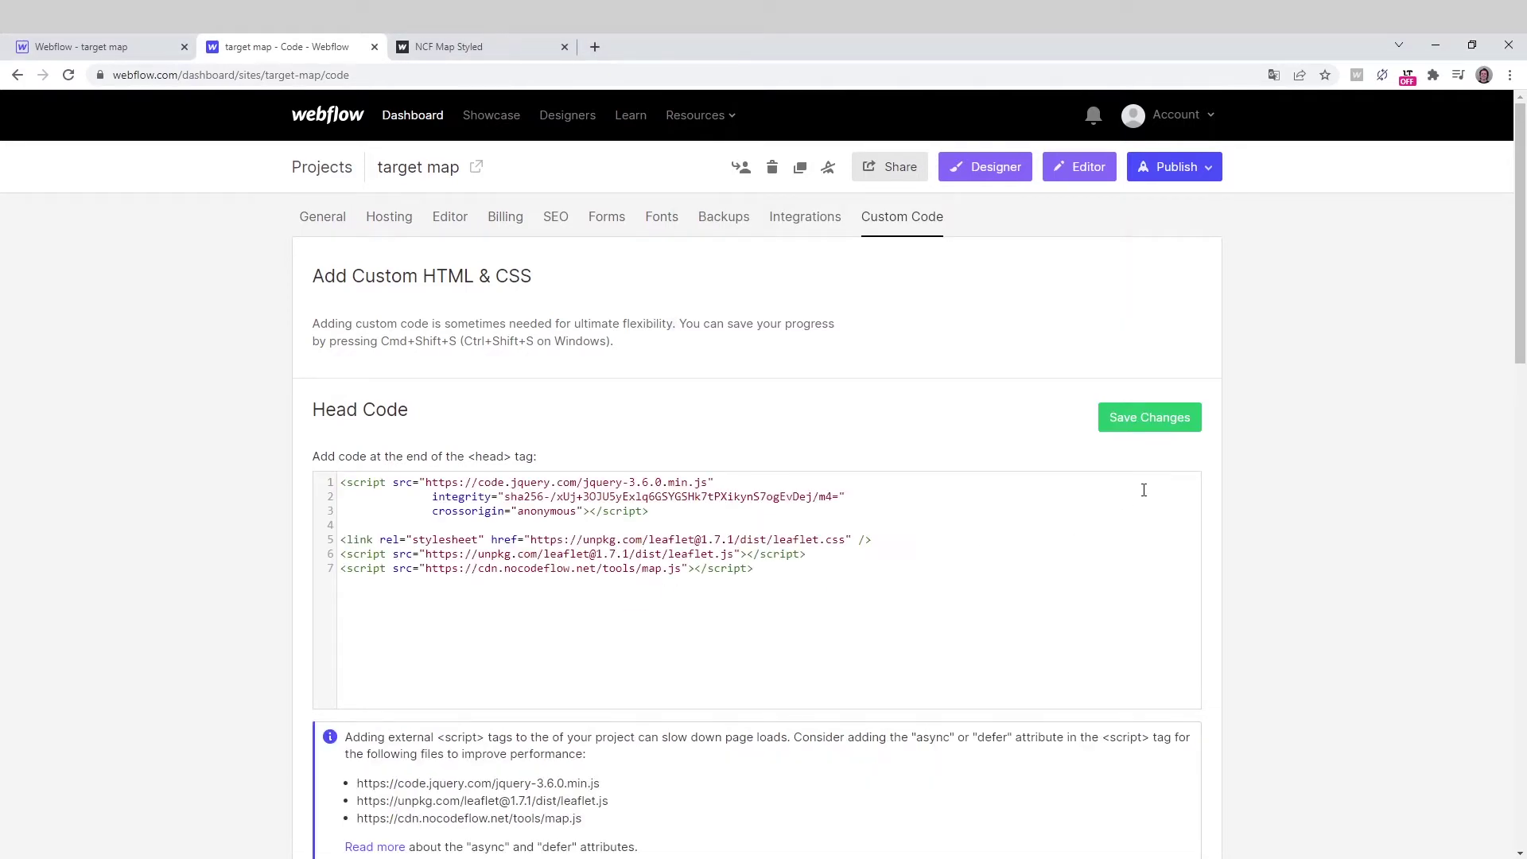
{"action": "left_click", "coordinate": [1156, 427]}
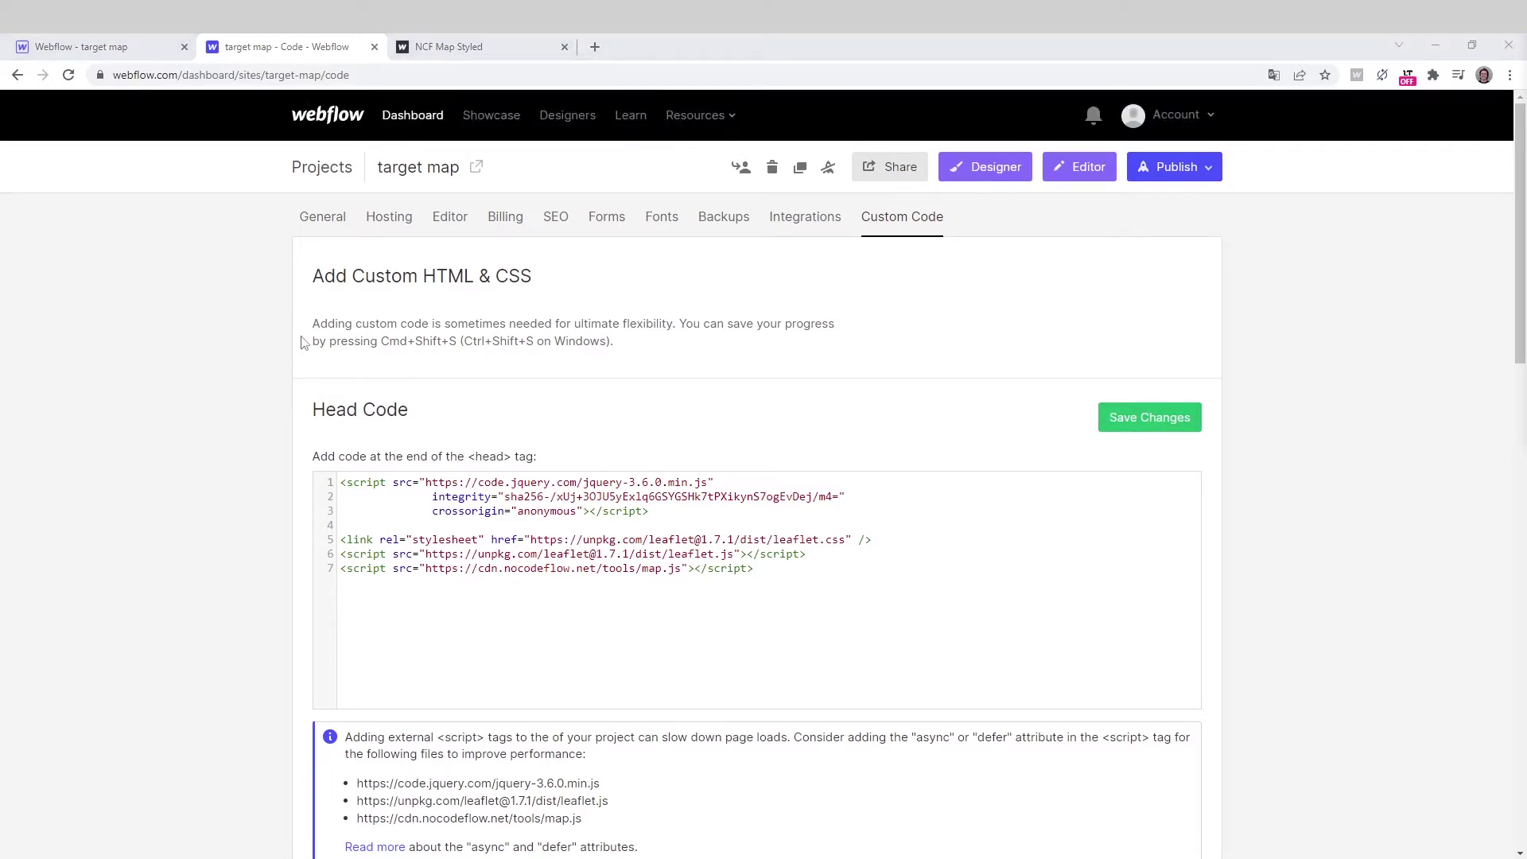
- Back in the Designer, start a new CMS collection named 'location'
{"action": "left_click", "coordinate": [100, 48]}
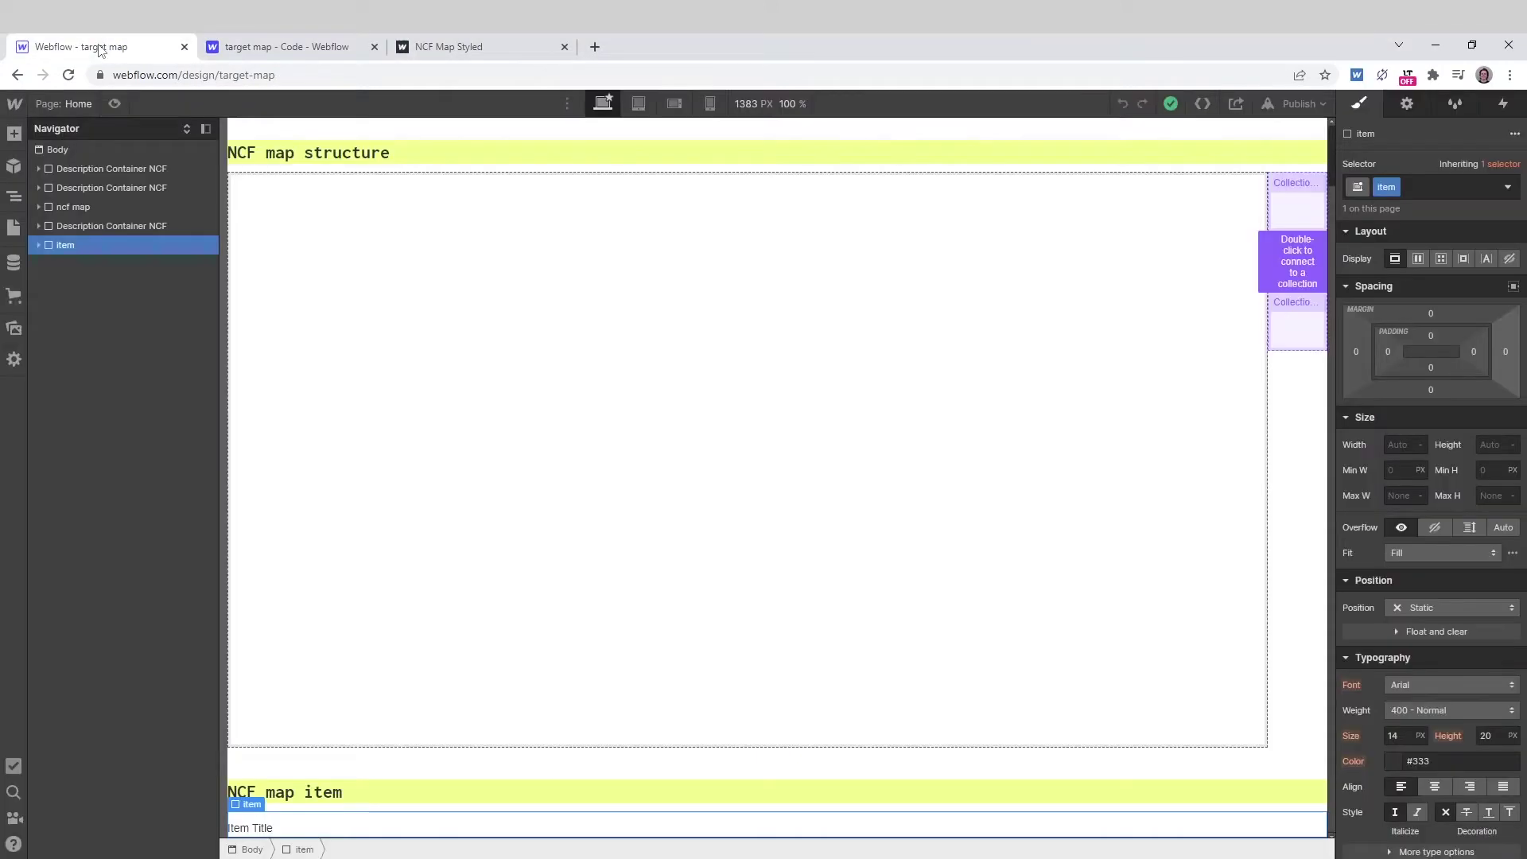
{"action": "left_click", "coordinate": [5, 272]}
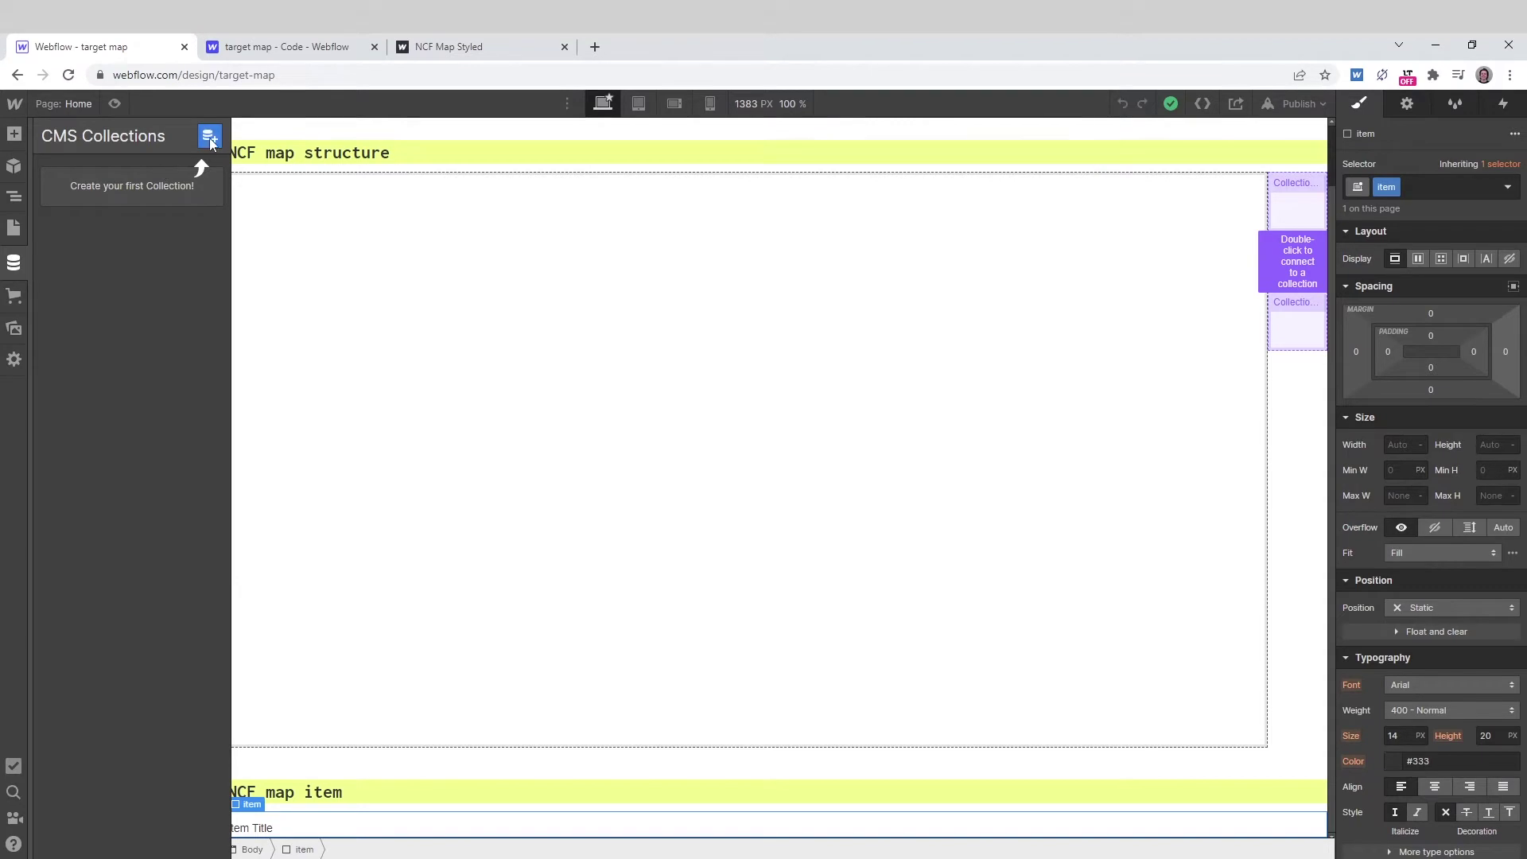
{"action": "left_click", "coordinate": [208, 137]}
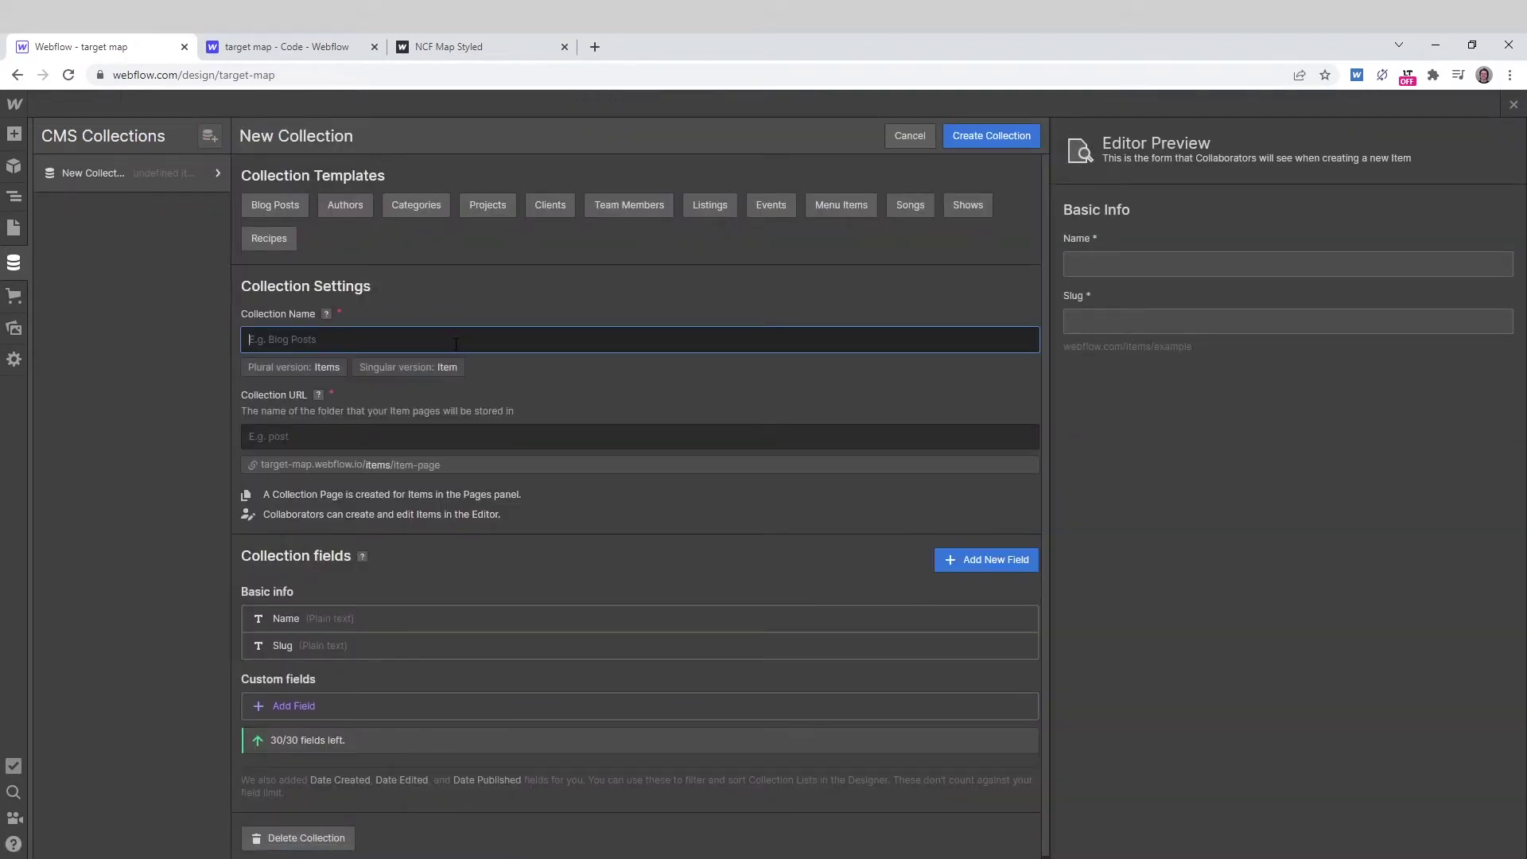
{"action": "type", "text": "l"}
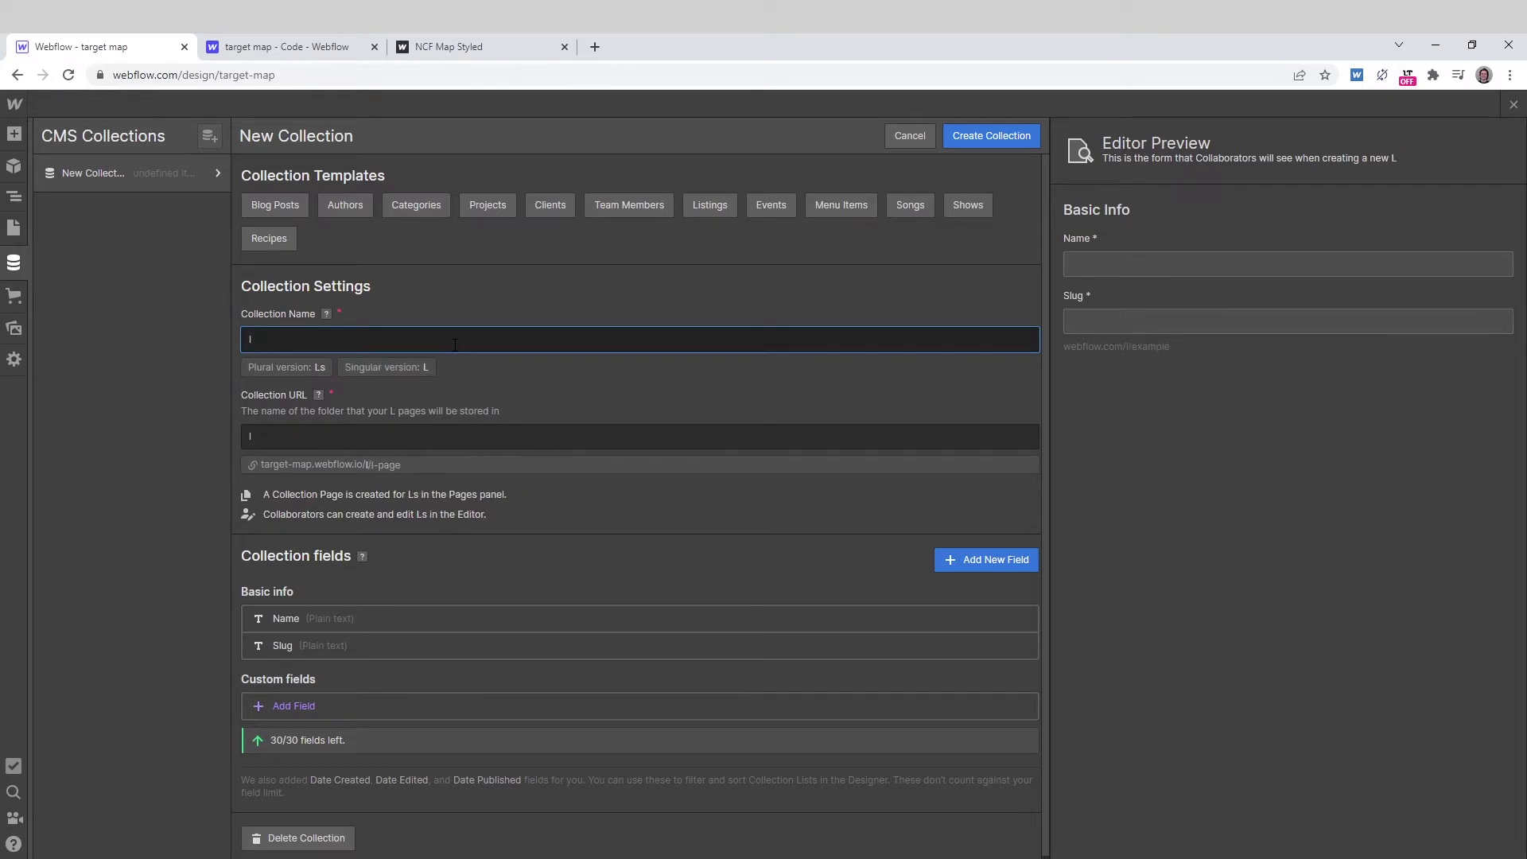
{"action": "type", "text": "ocation"}
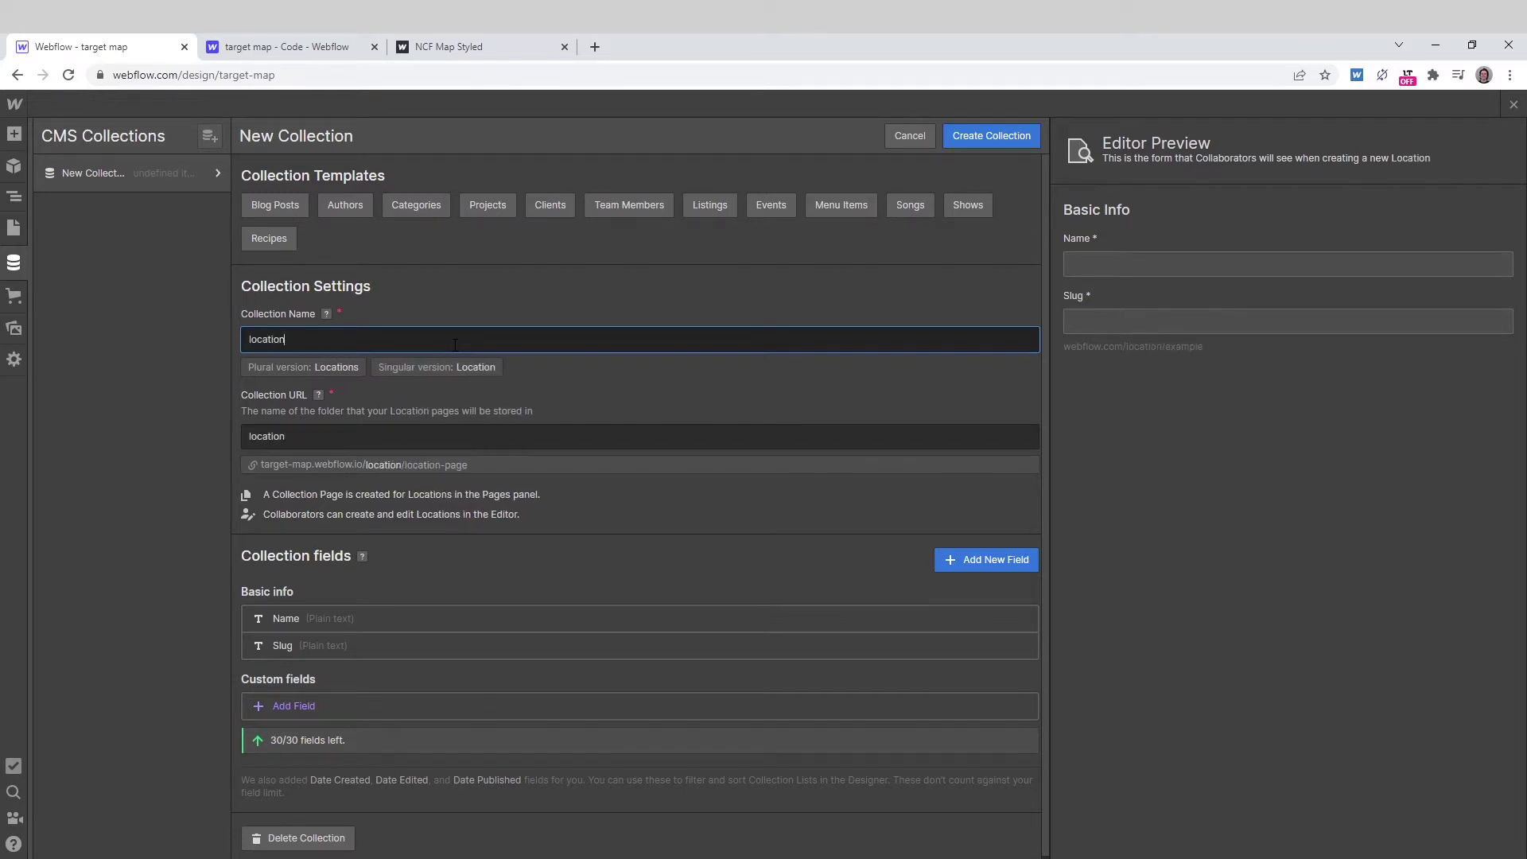
- Add plain-text fields lat and long to the location collection
{"action": "left_click", "coordinate": [306, 709]}
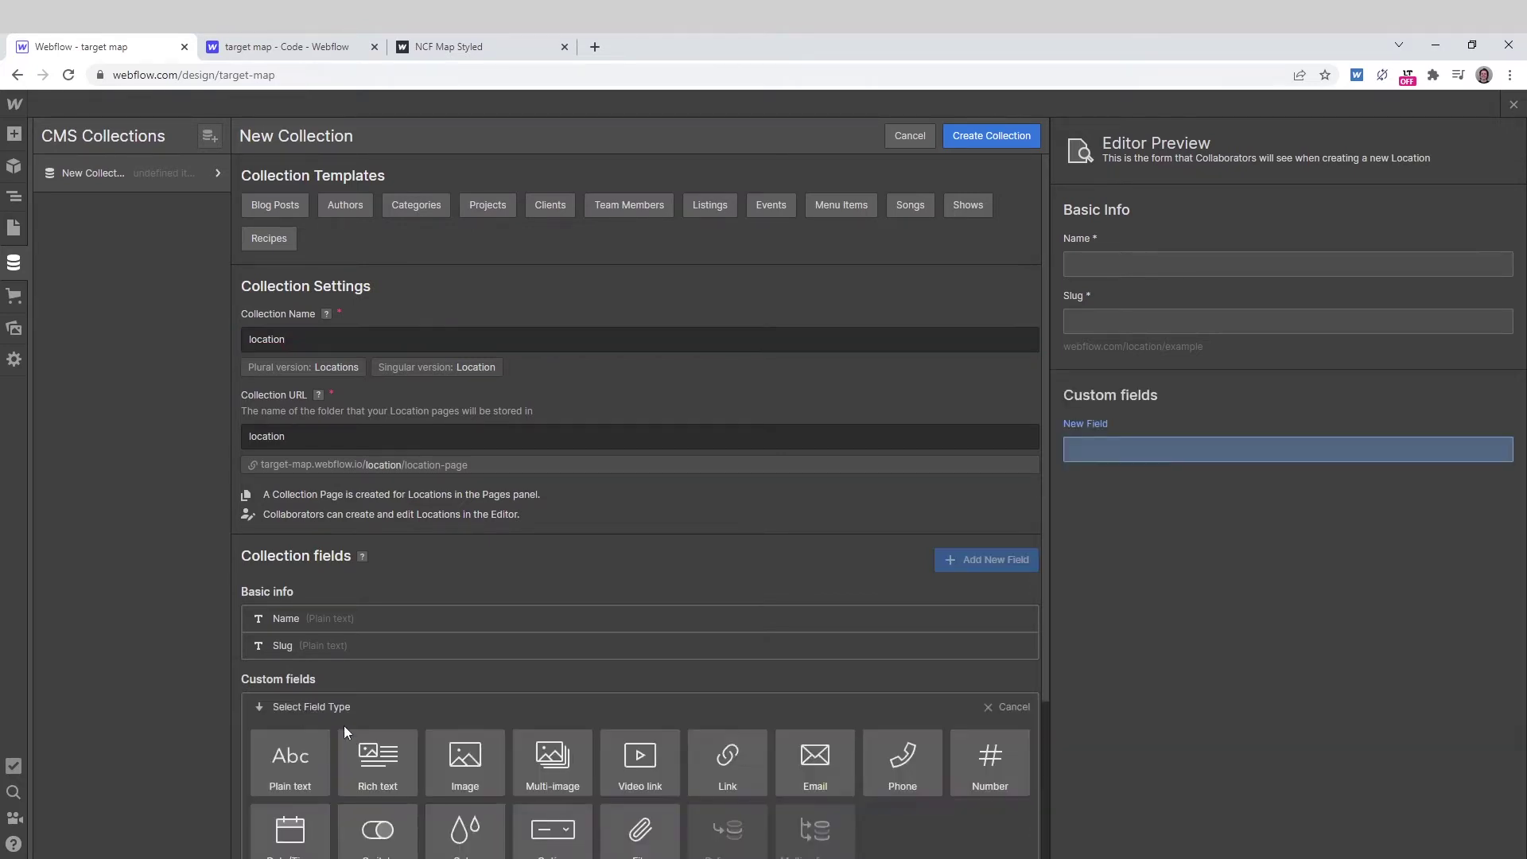
{"action": "left_click", "coordinate": [306, 758]}
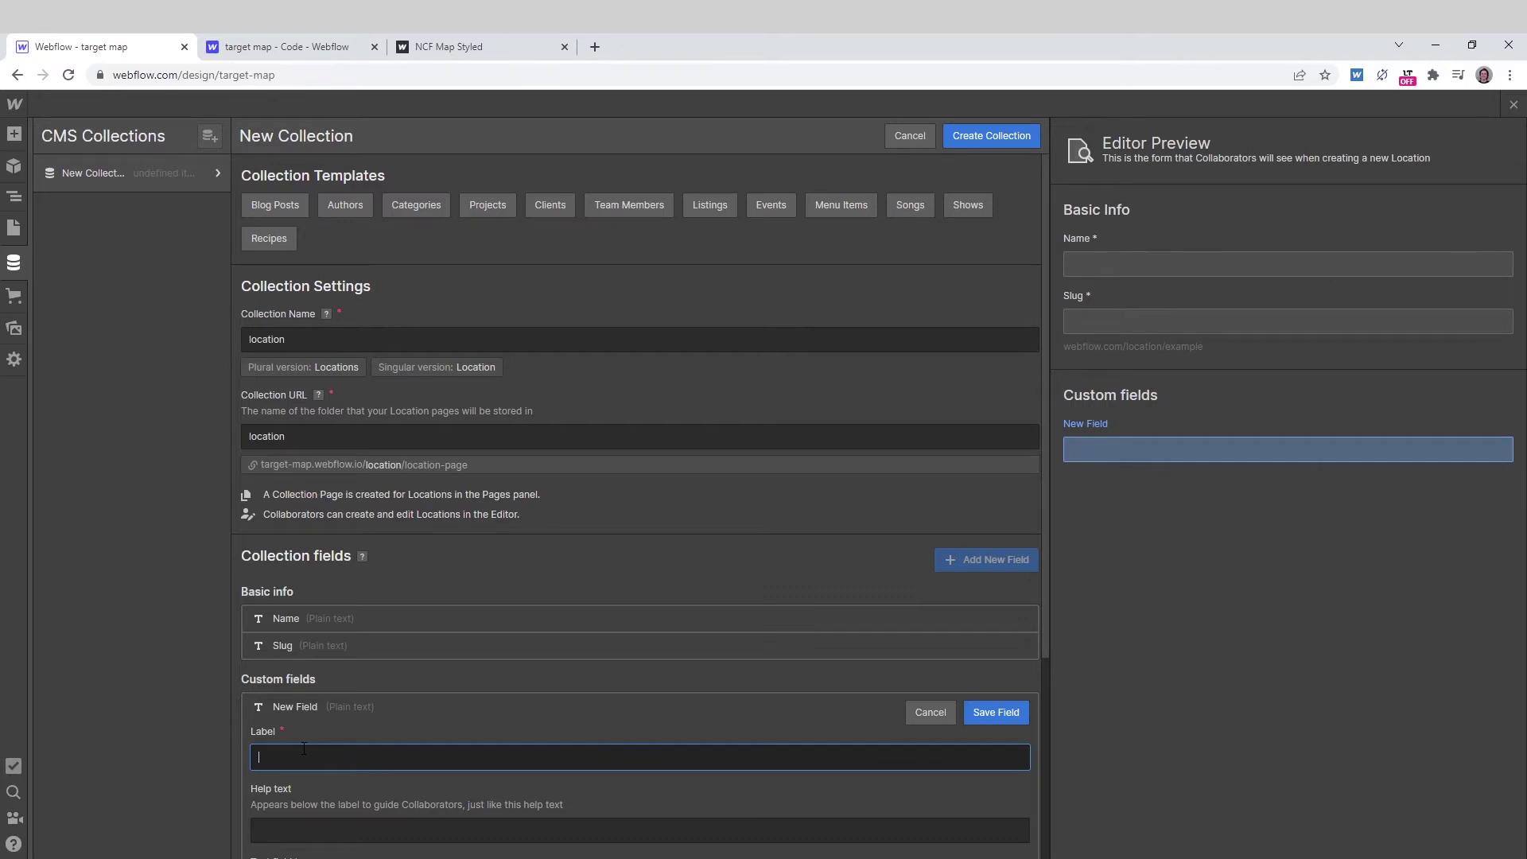
{"action": "type", "text": "lat"}
{"action": "left_click", "coordinate": [996, 712]}
{"action": "scroll", "coordinate": [322, 714], "scroll_direction": "down", "scroll_amount": 1}
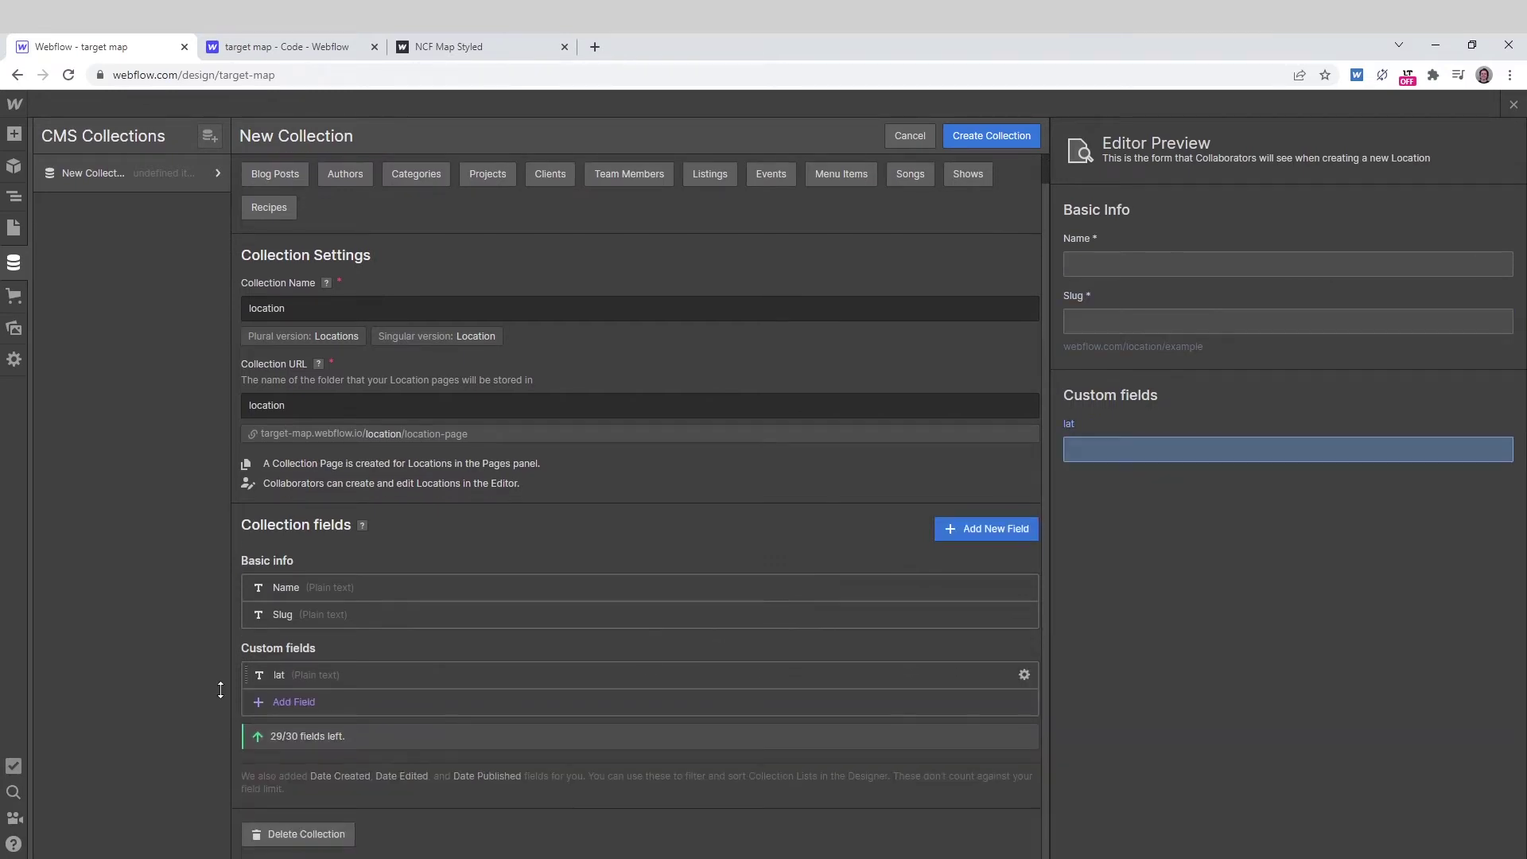
{"action": "left_click", "coordinate": [329, 704]}
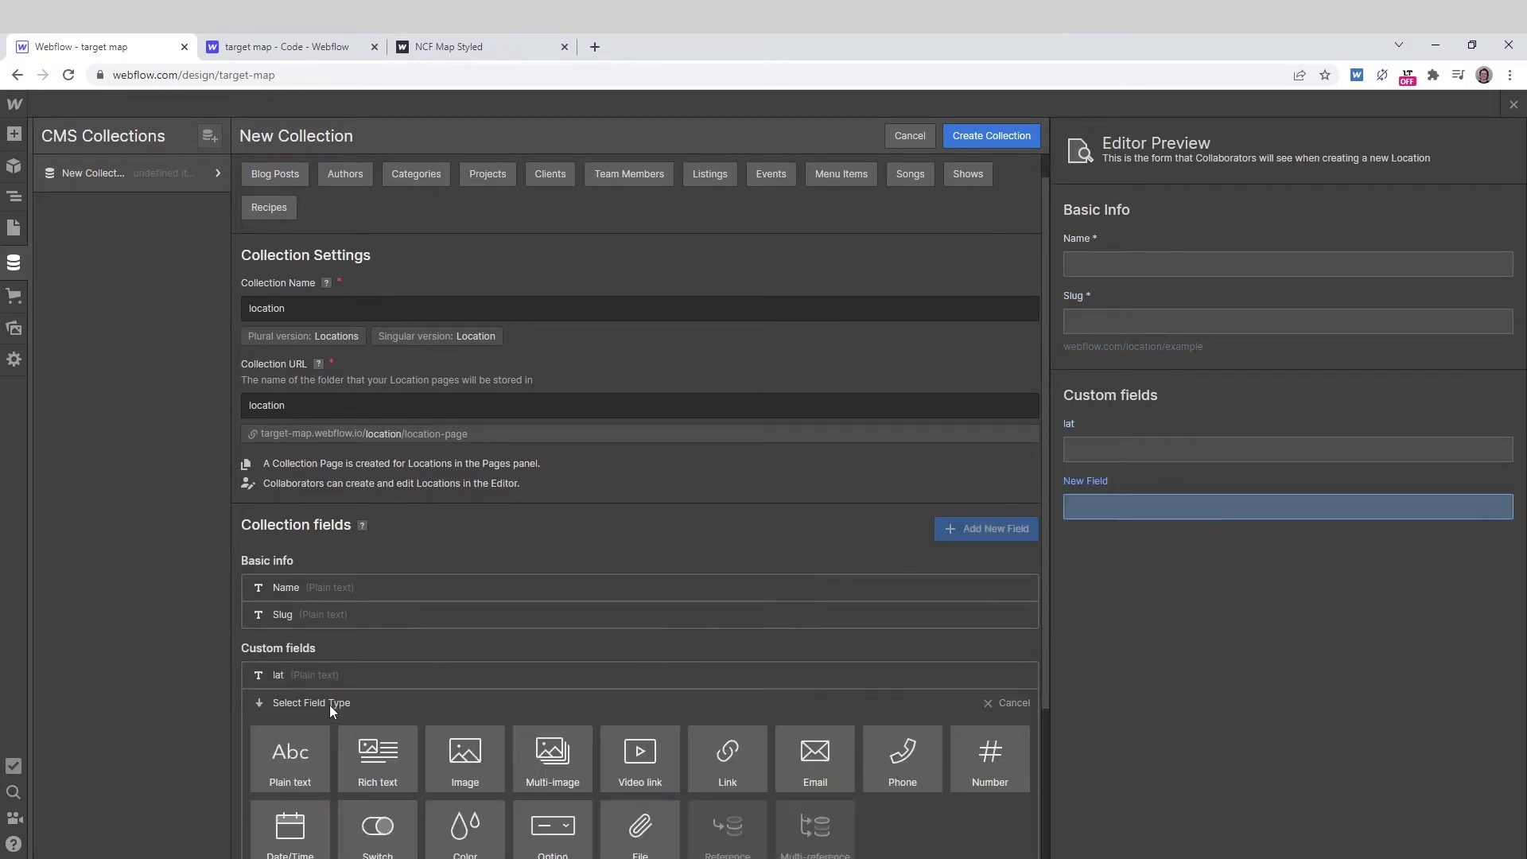
{"action": "left_click", "coordinate": [293, 764]}
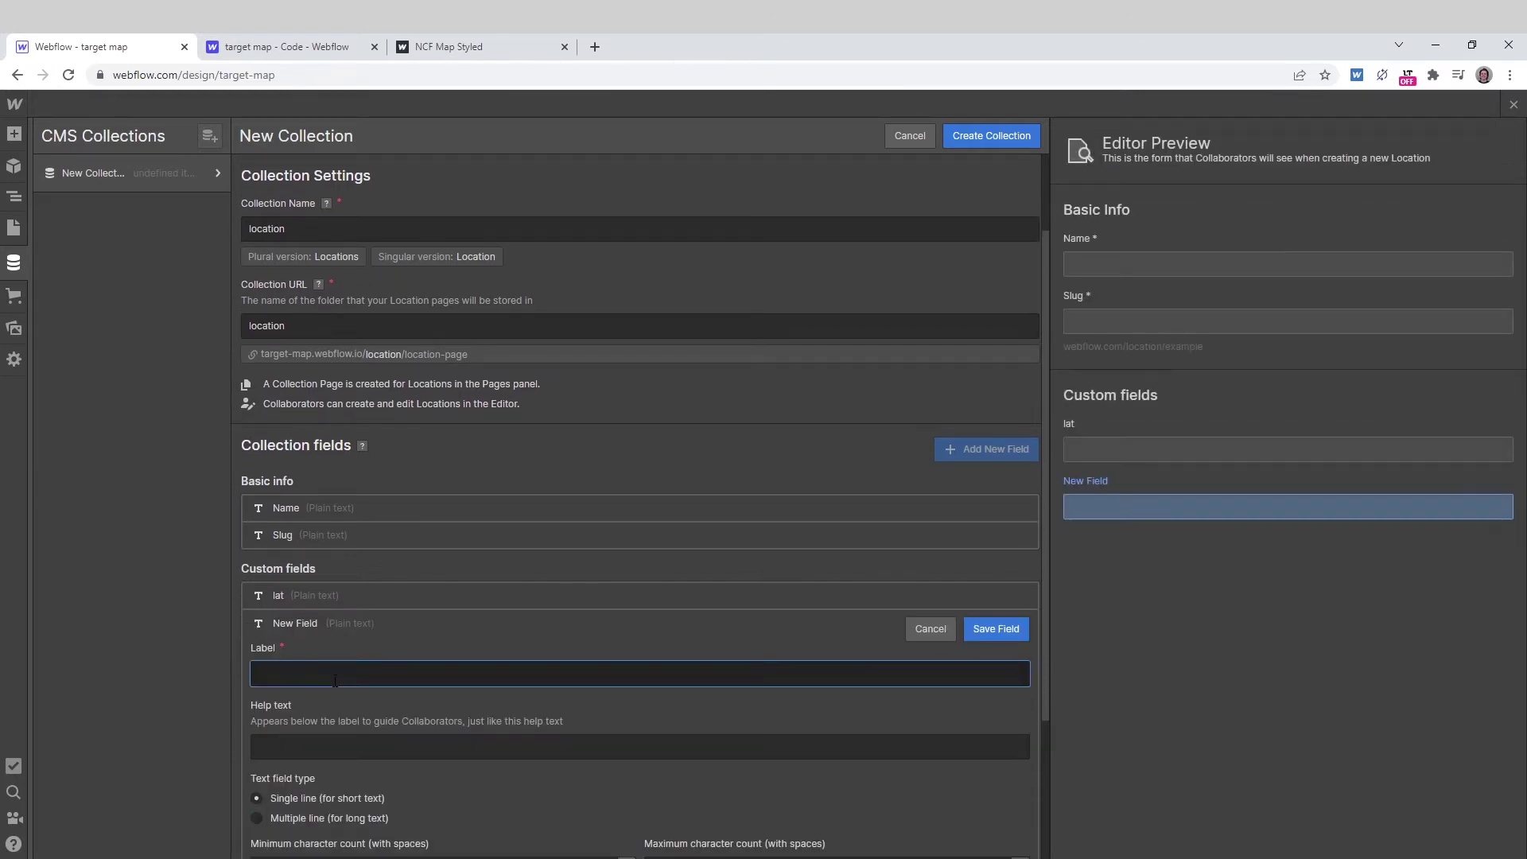
{"action": "type", "text": "long"}
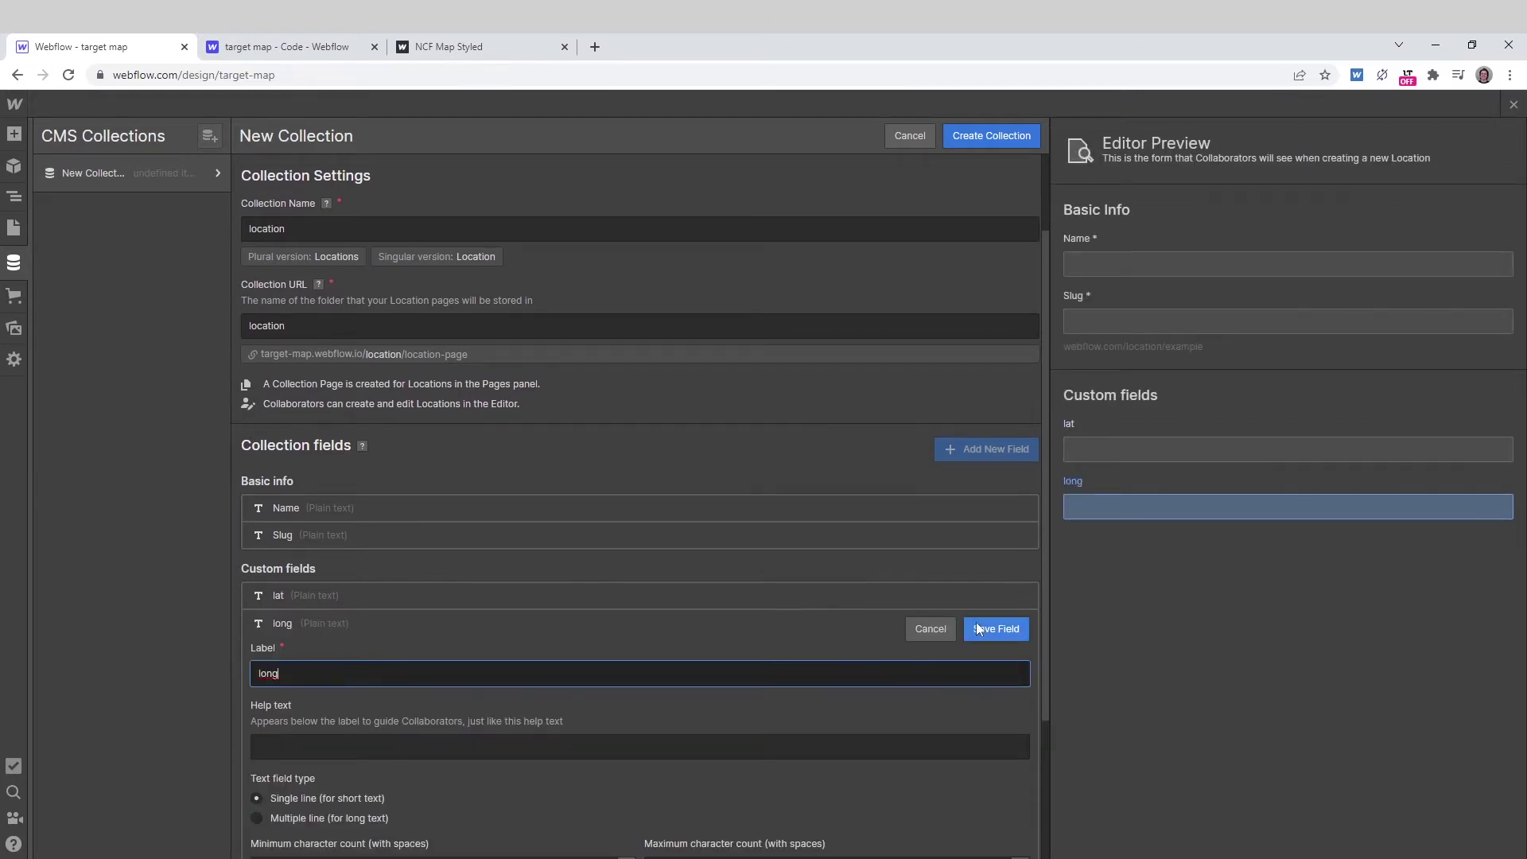
{"action": "left_click", "coordinate": [978, 628]}
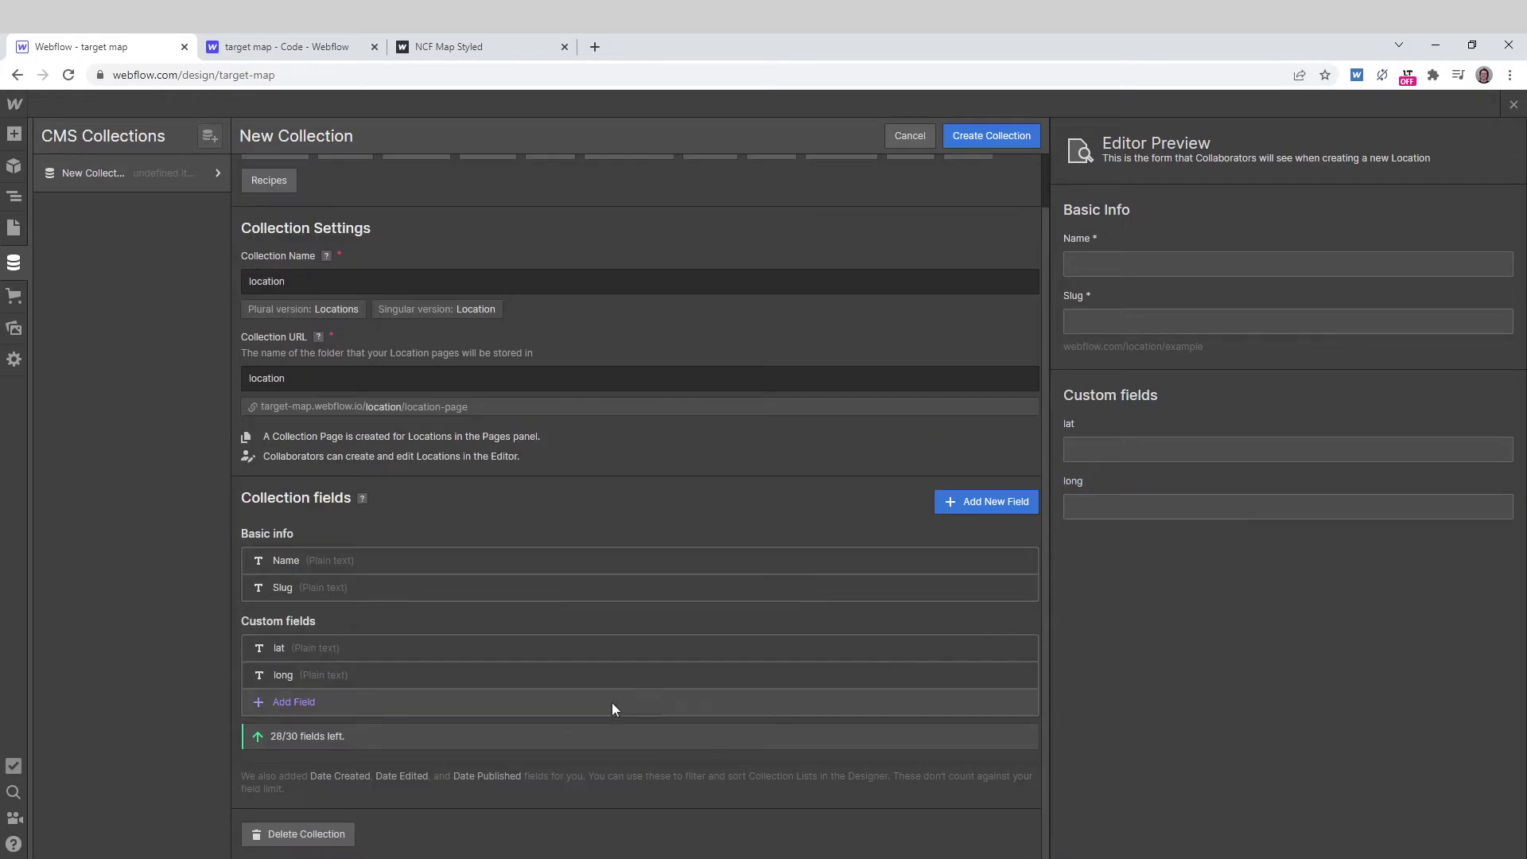
- Add a Color-type field labelled color
{"action": "left_click", "coordinate": [284, 704]}
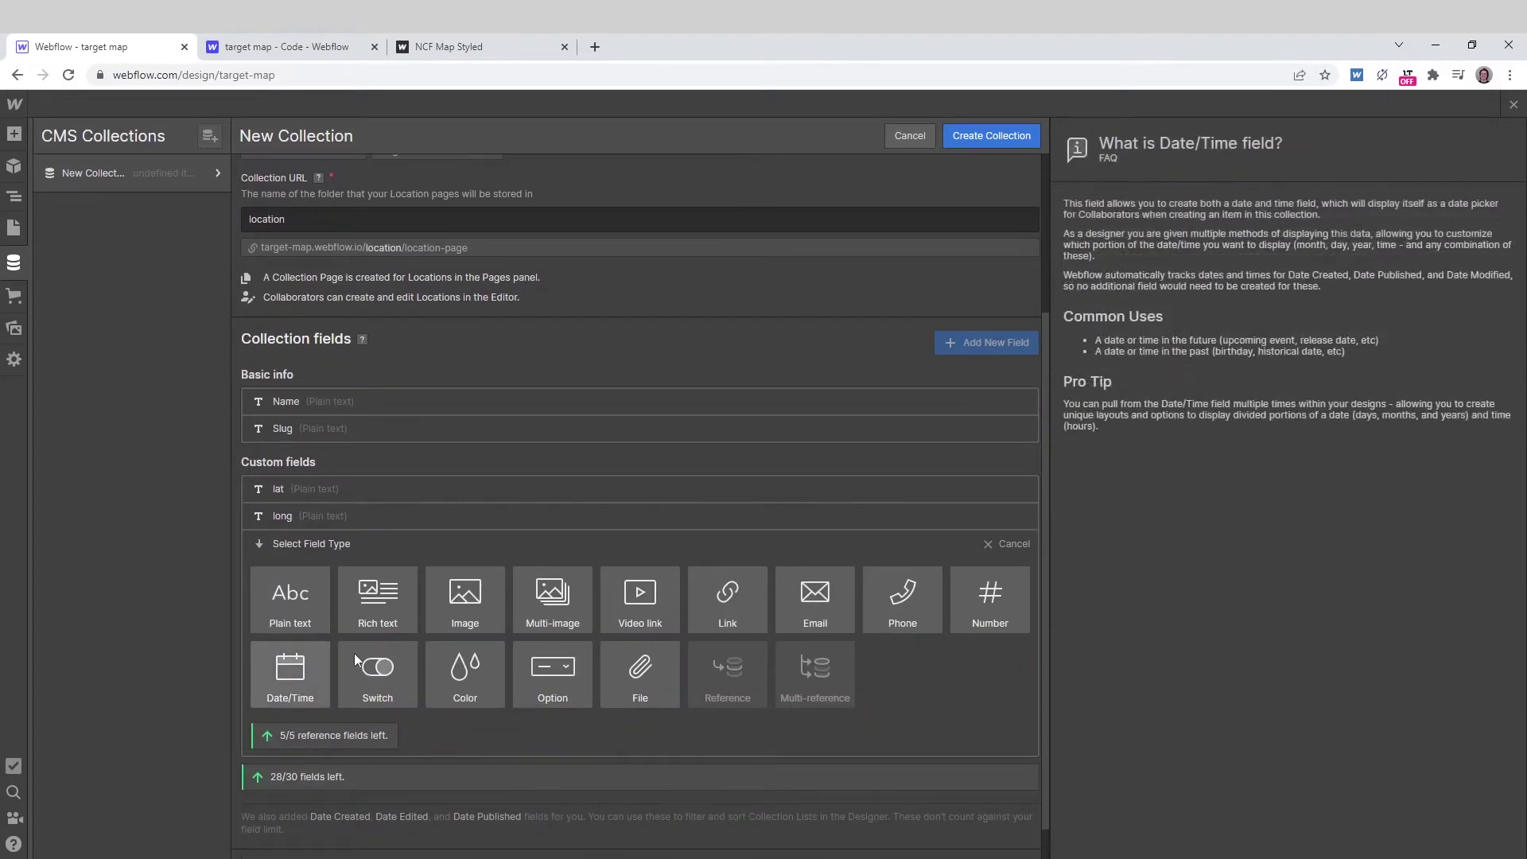
{"action": "left_click", "coordinate": [442, 673]}
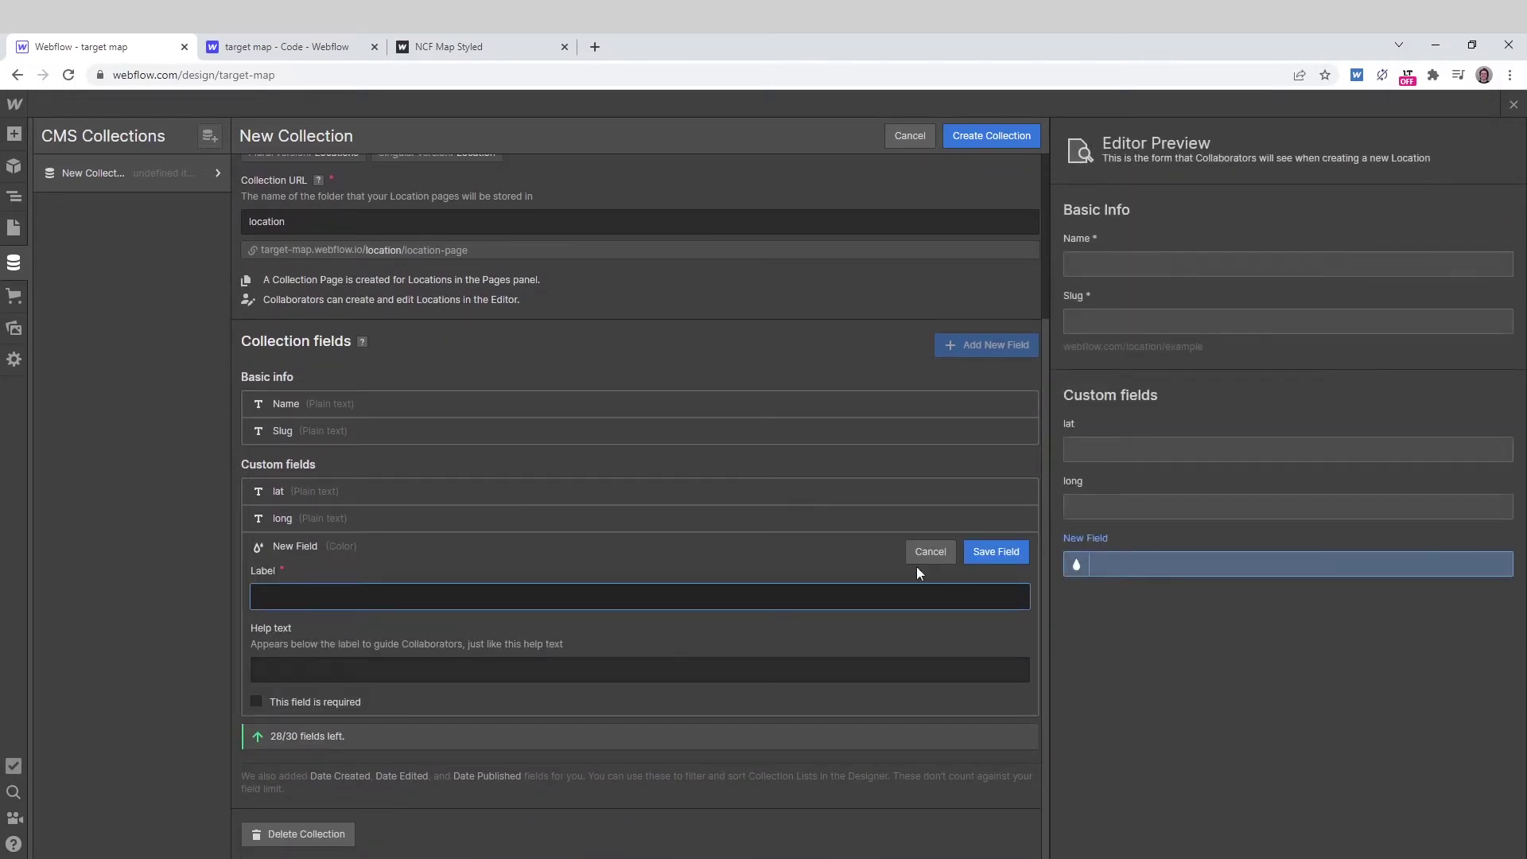
{"action": "type", "text": "color"}
{"action": "left_click", "coordinate": [990, 549]}
- Mark both the lat and long fields as required
{"action": "left_click", "coordinate": [375, 621]}
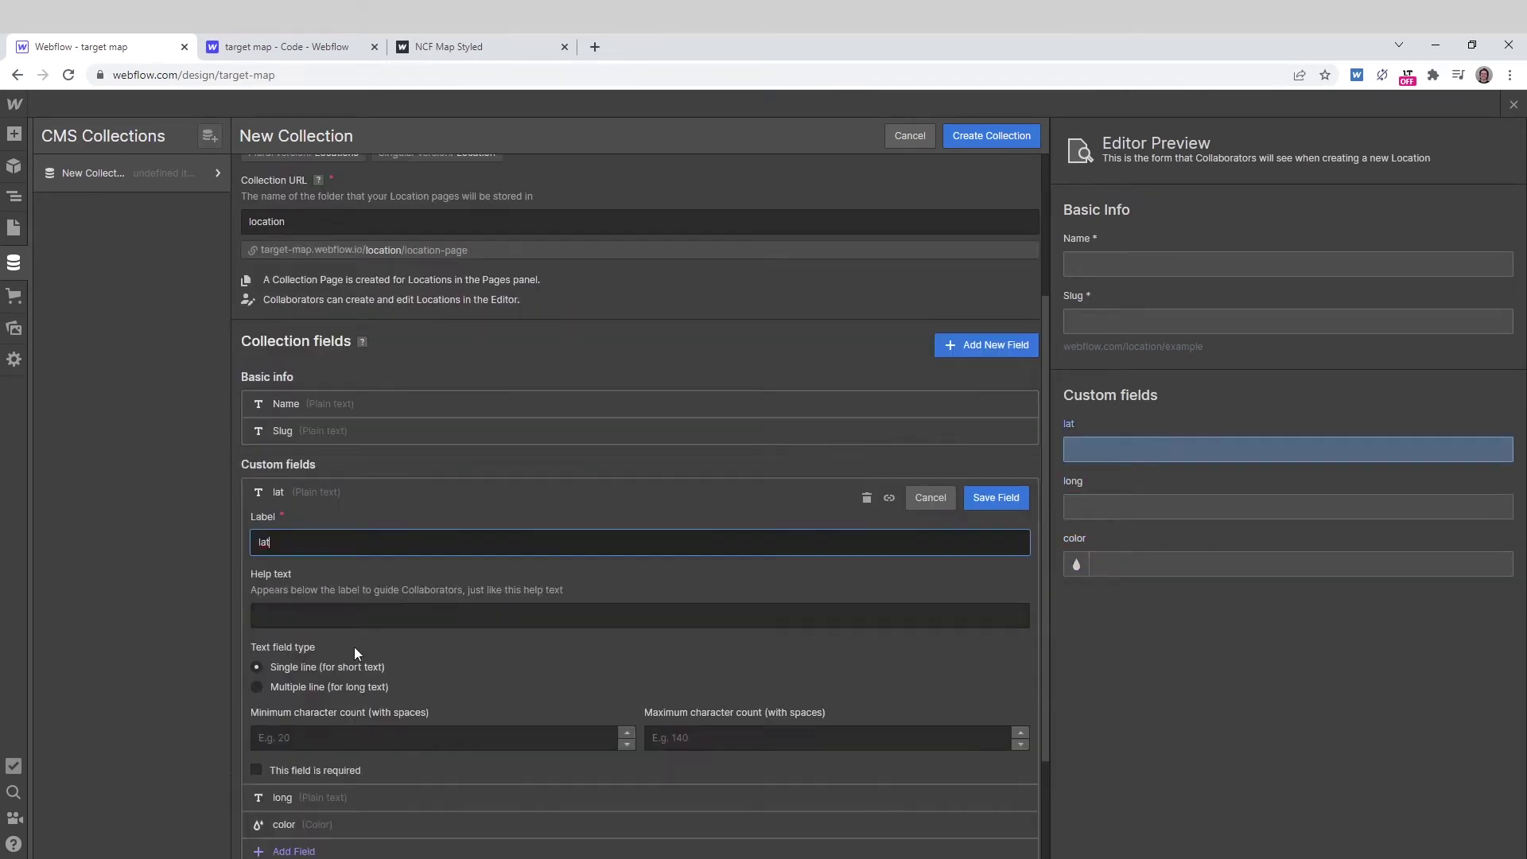
{"action": "left_click", "coordinate": [256, 770]}
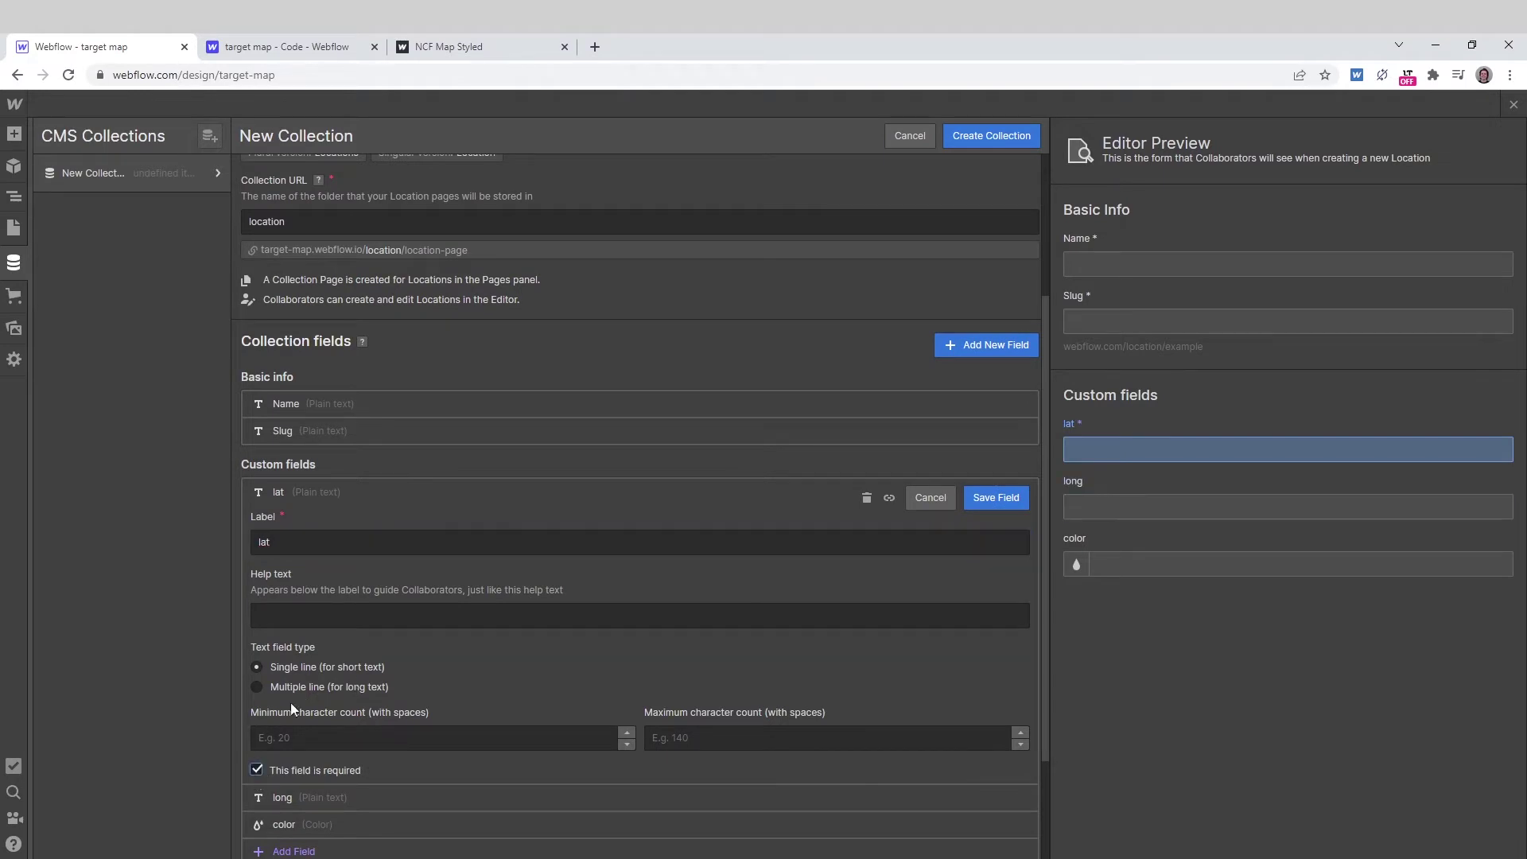
{"action": "left_click", "coordinate": [354, 802]}
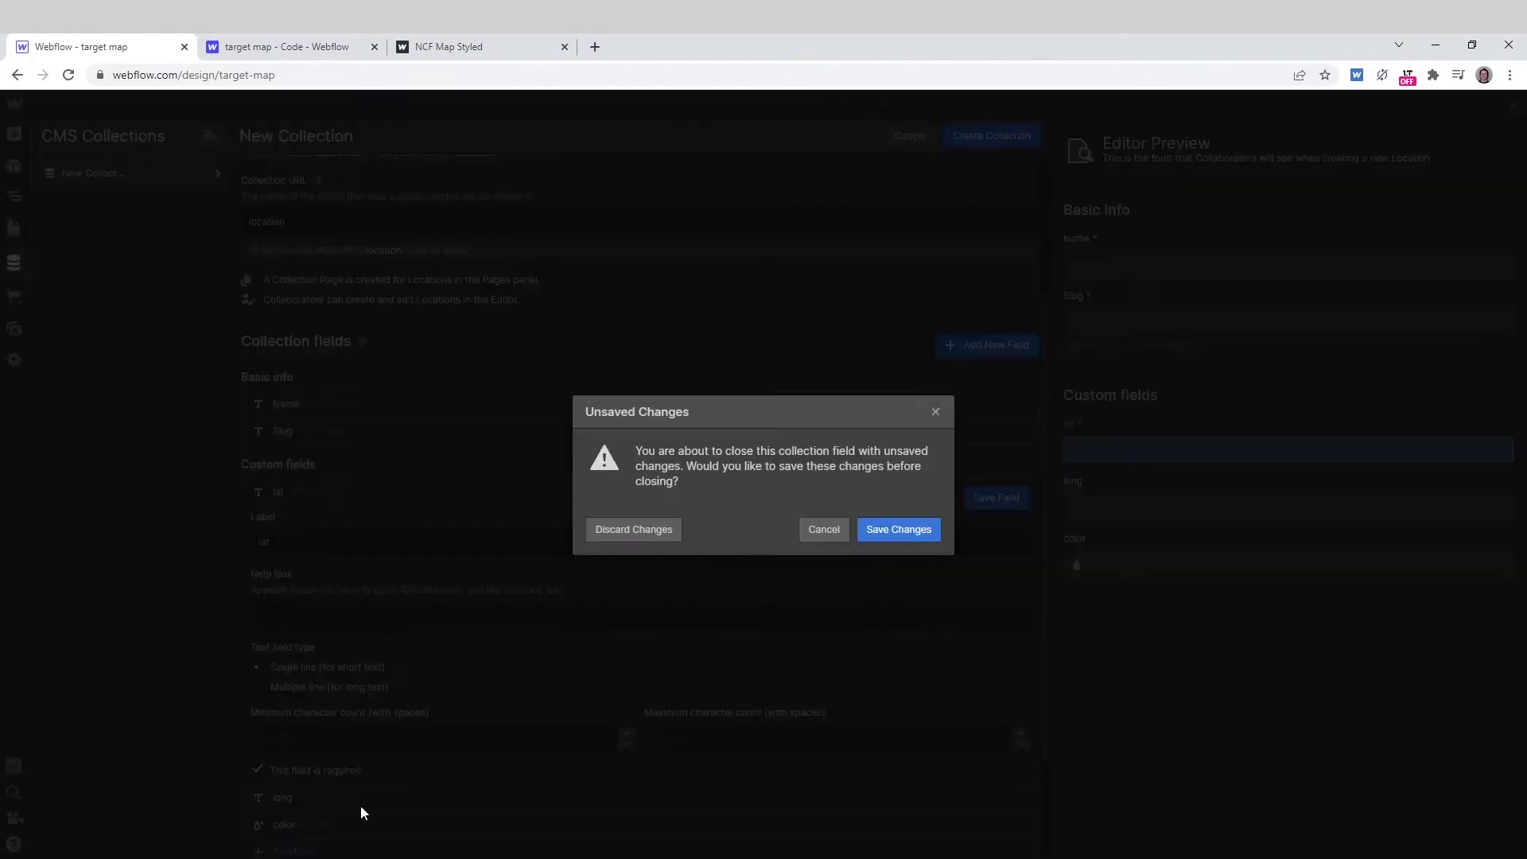
{"action": "left_click", "coordinate": [887, 530]}
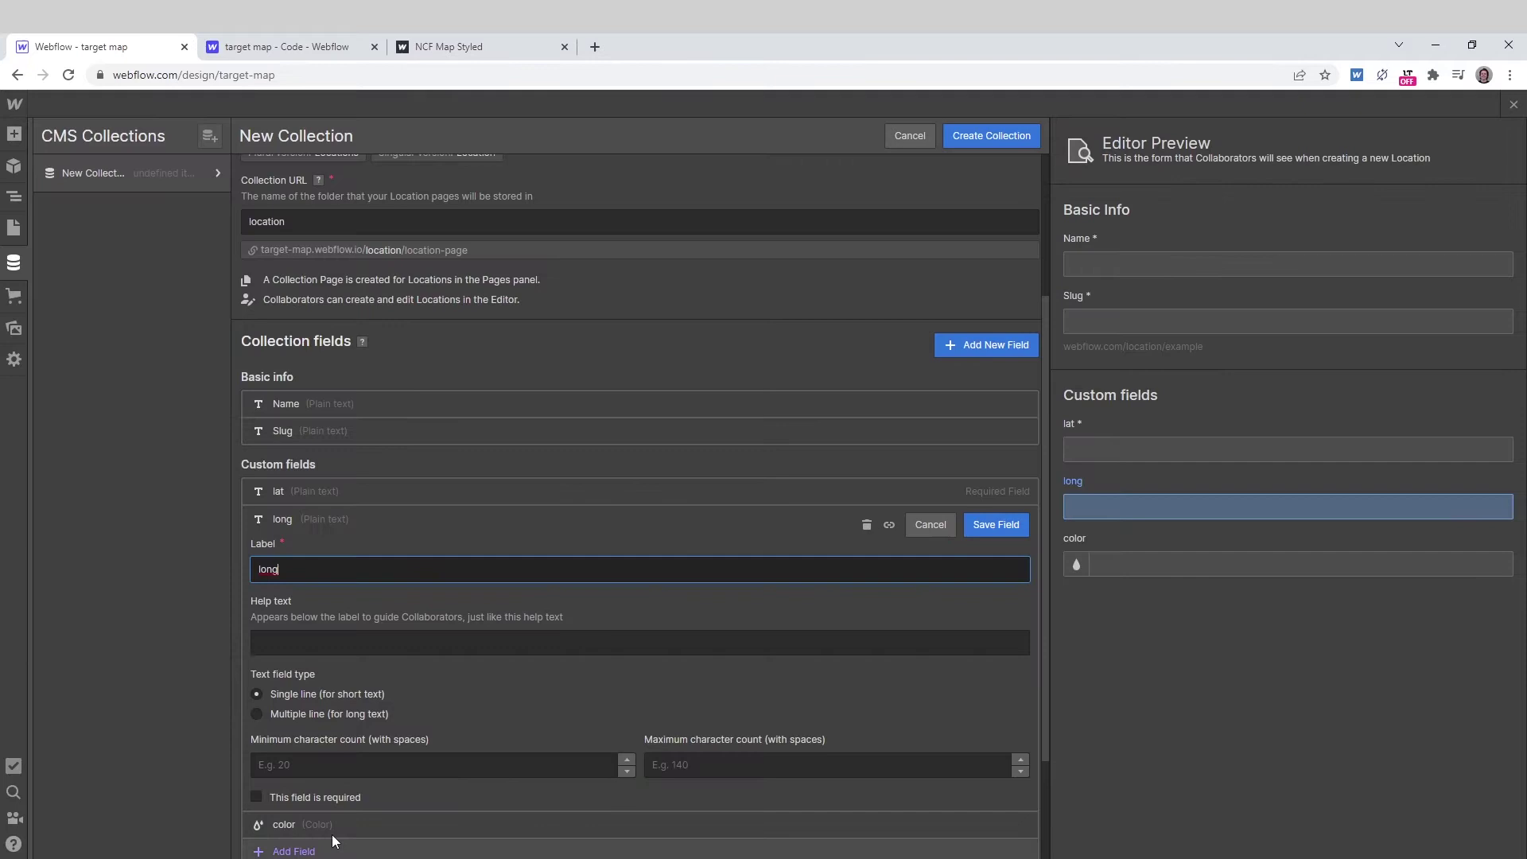
{"action": "left_click", "coordinate": [256, 797]}
{"action": "left_click", "coordinate": [350, 498]}
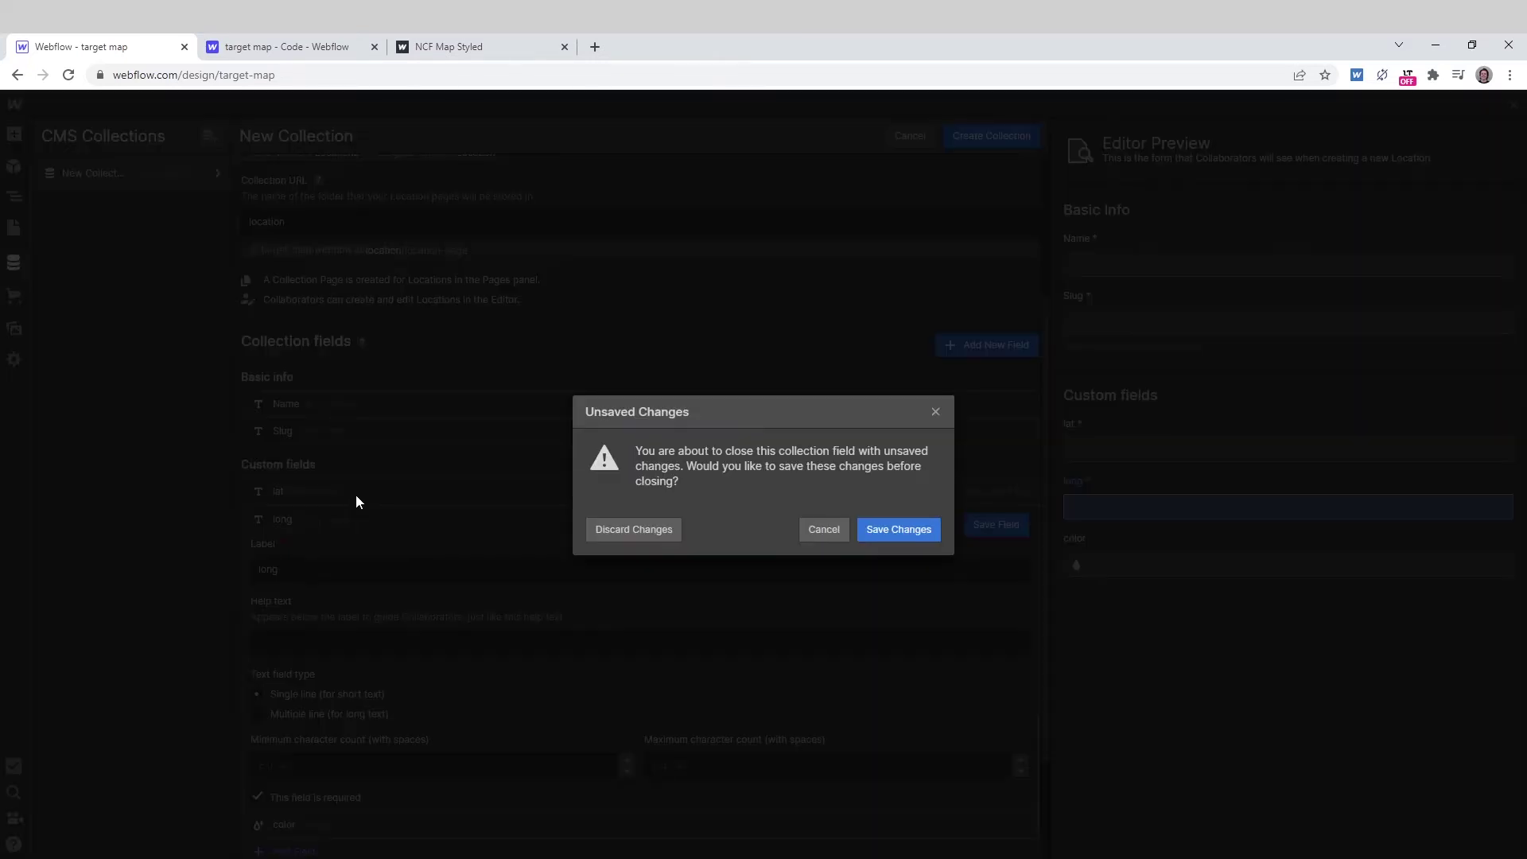
{"action": "left_click", "coordinate": [883, 530]}
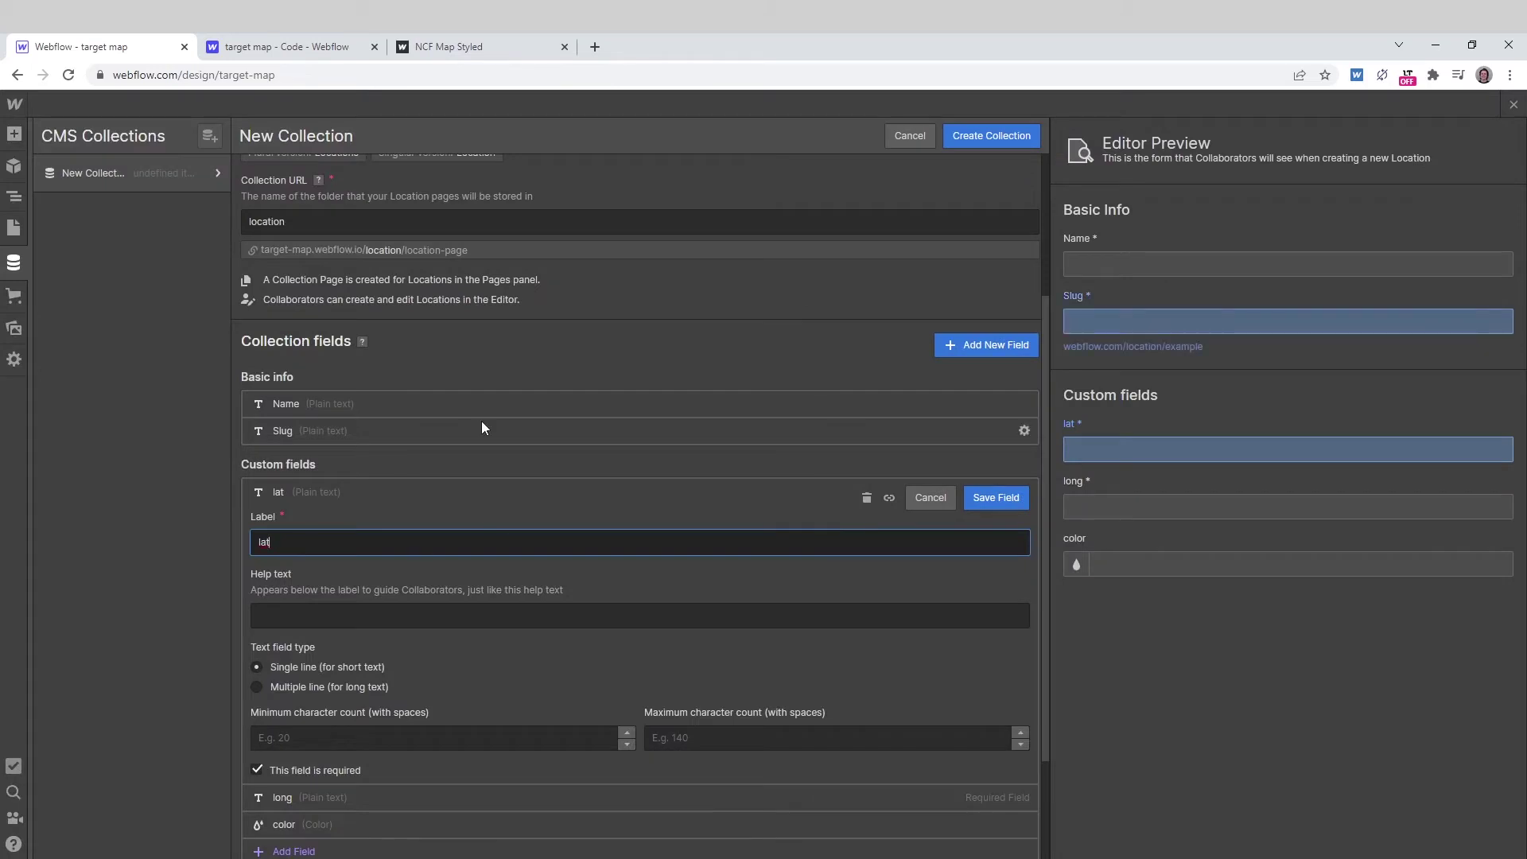
- Save the lat field and create the still-empty Locations collection
{"action": "left_click", "coordinate": [459, 356]}
{"action": "scroll", "coordinate": [546, 446], "scroll_direction": "down", "scroll_amount": 2}
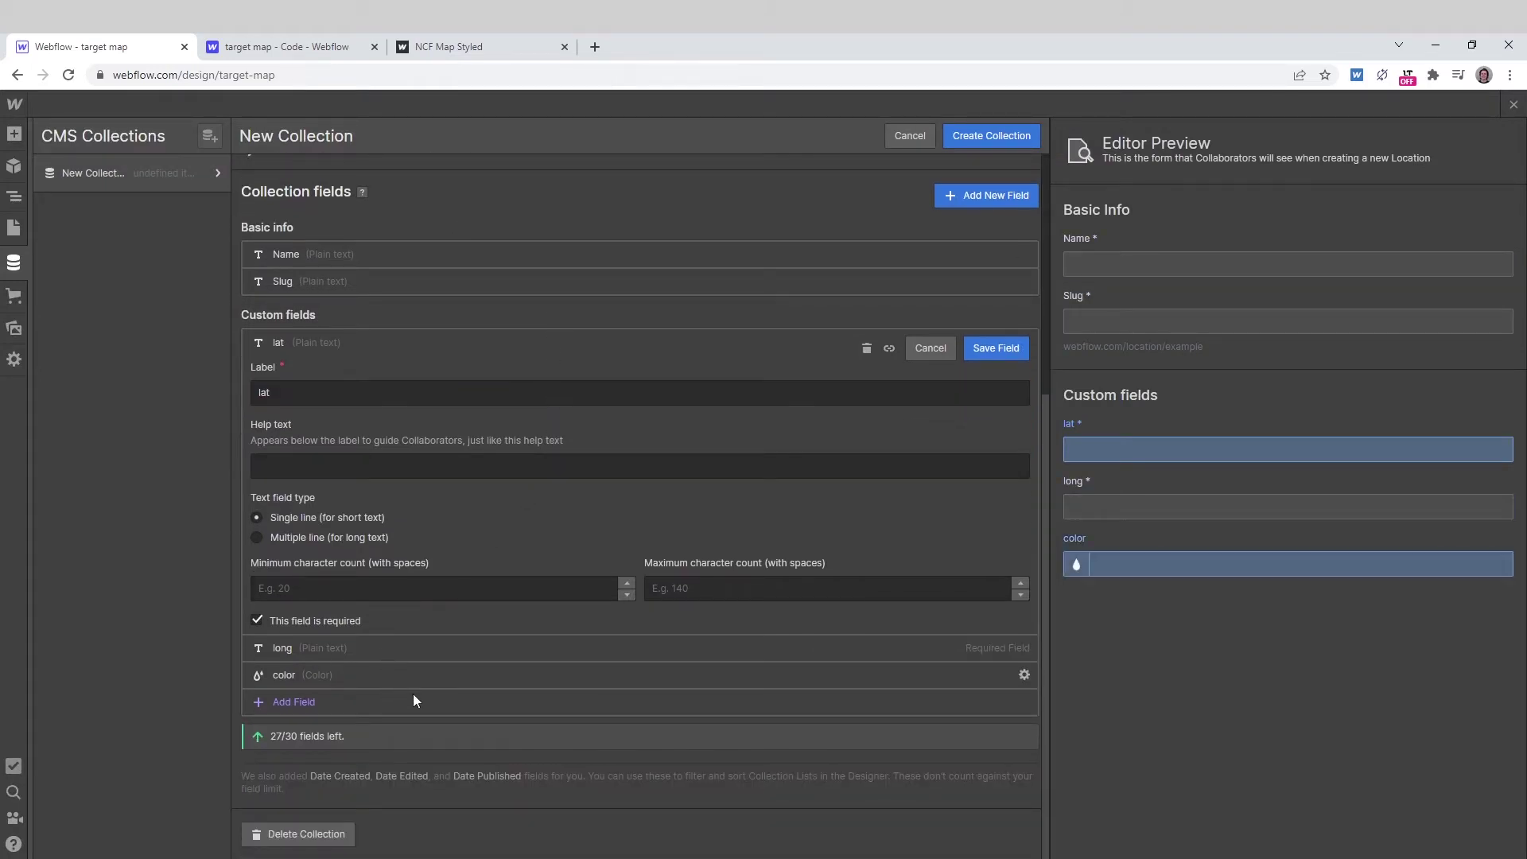
{"action": "scroll", "coordinate": [799, 436], "scroll_direction": "up", "scroll_amount": 3}
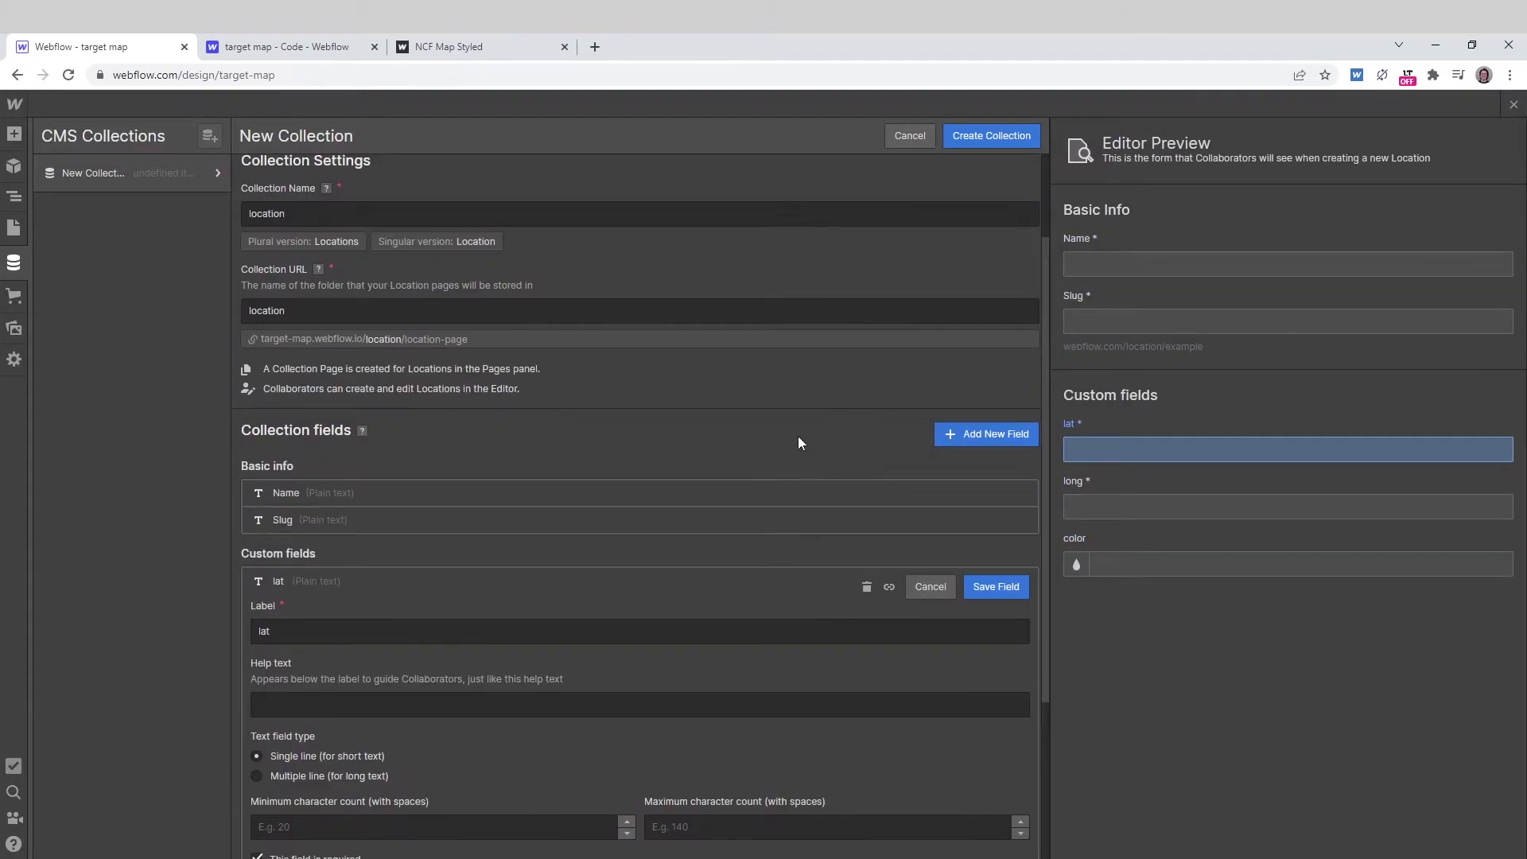
{"action": "left_click", "coordinate": [990, 590]}
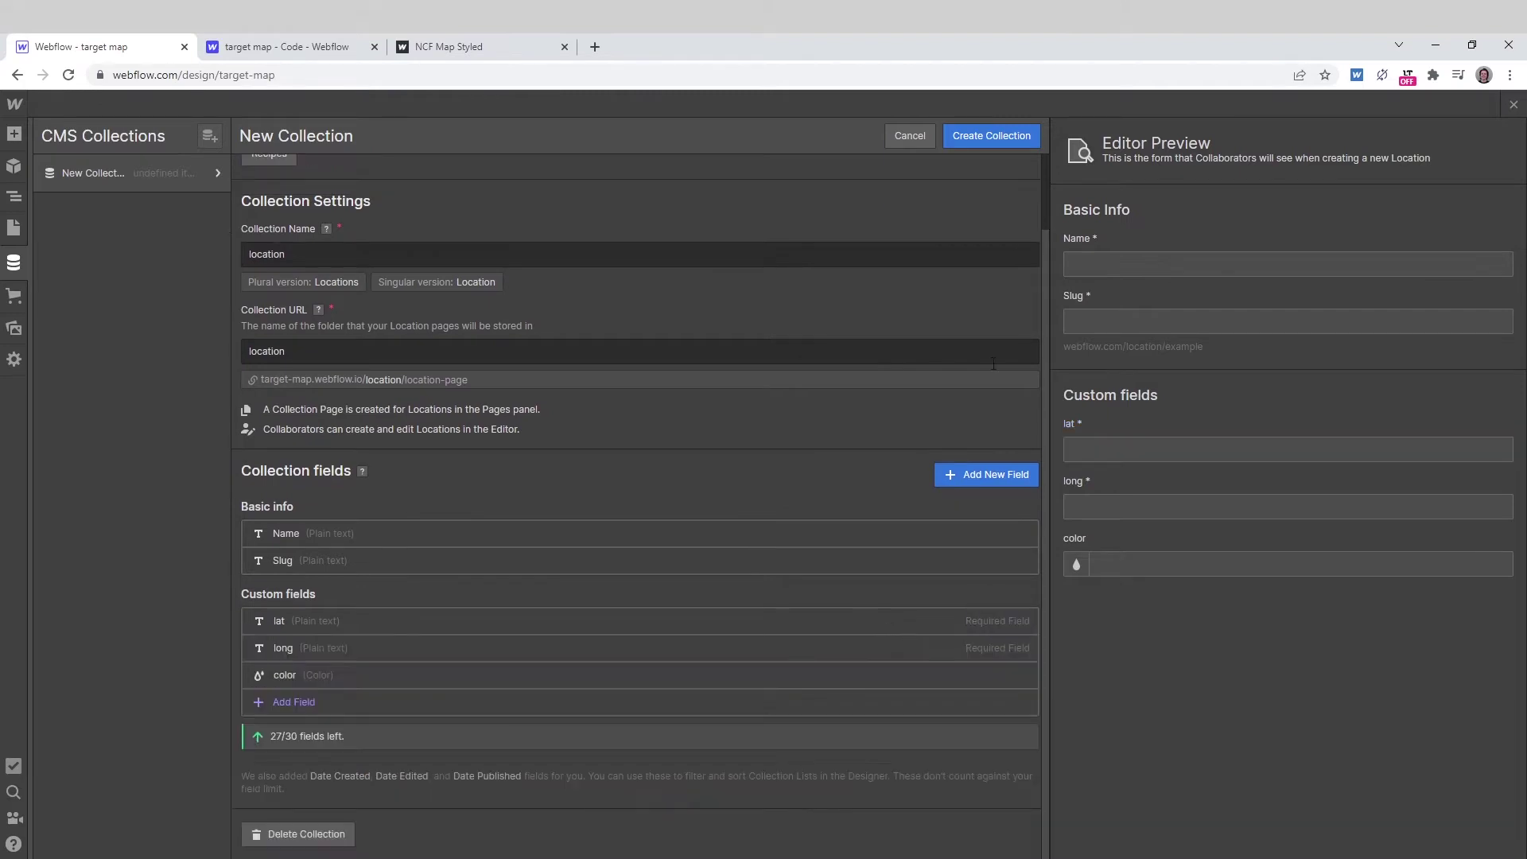
{"action": "left_click", "coordinate": [1004, 136]}
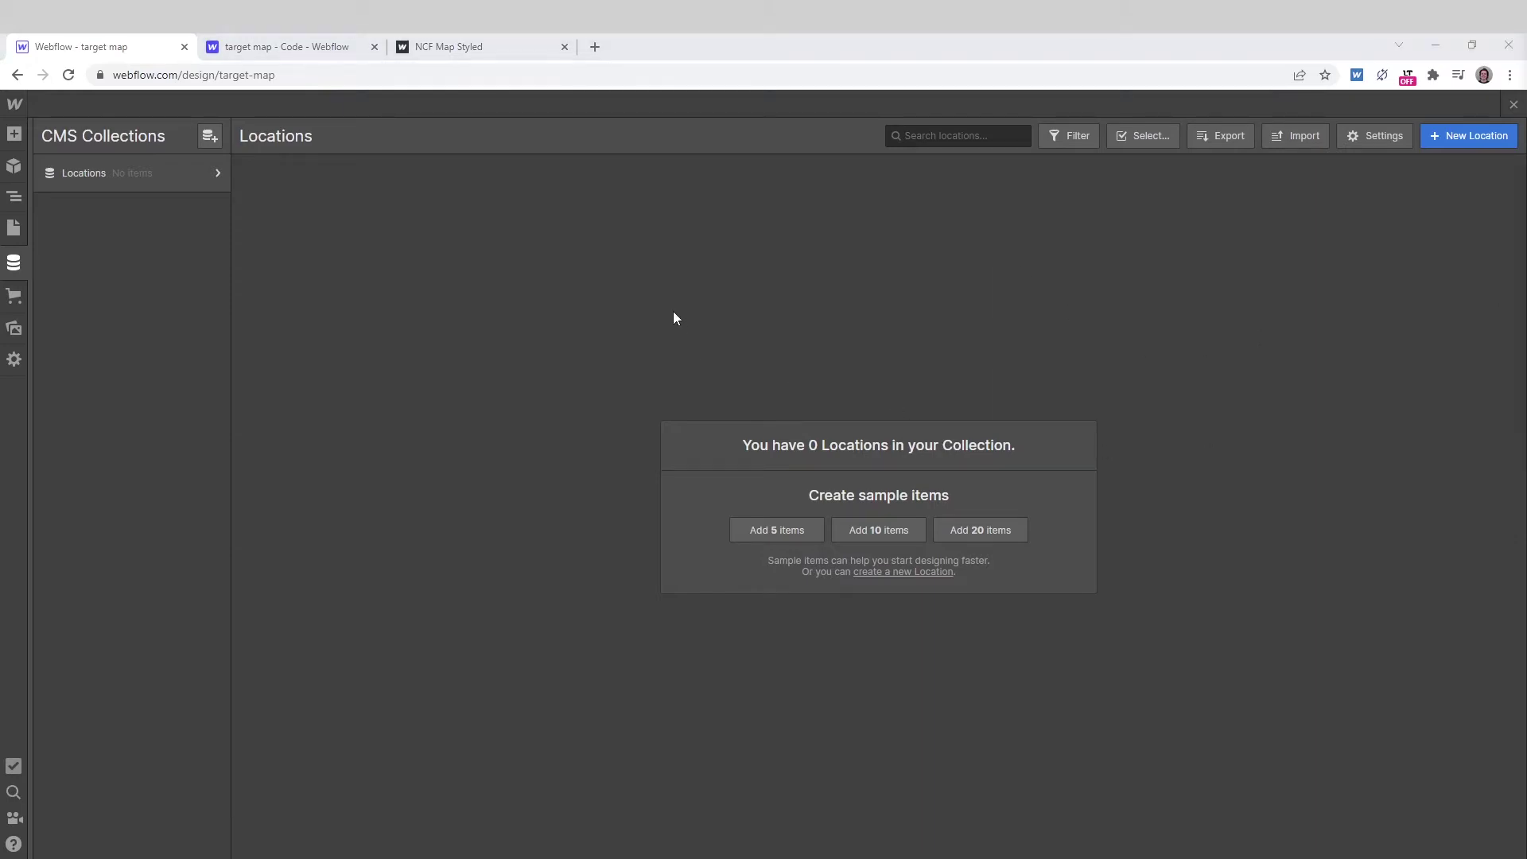
{"action": "left_click", "coordinate": [595, 46]}
- Load the latlong.net coordinate finder in the new tab
{"action": "type", "text": "https://www.latlong.net/"}
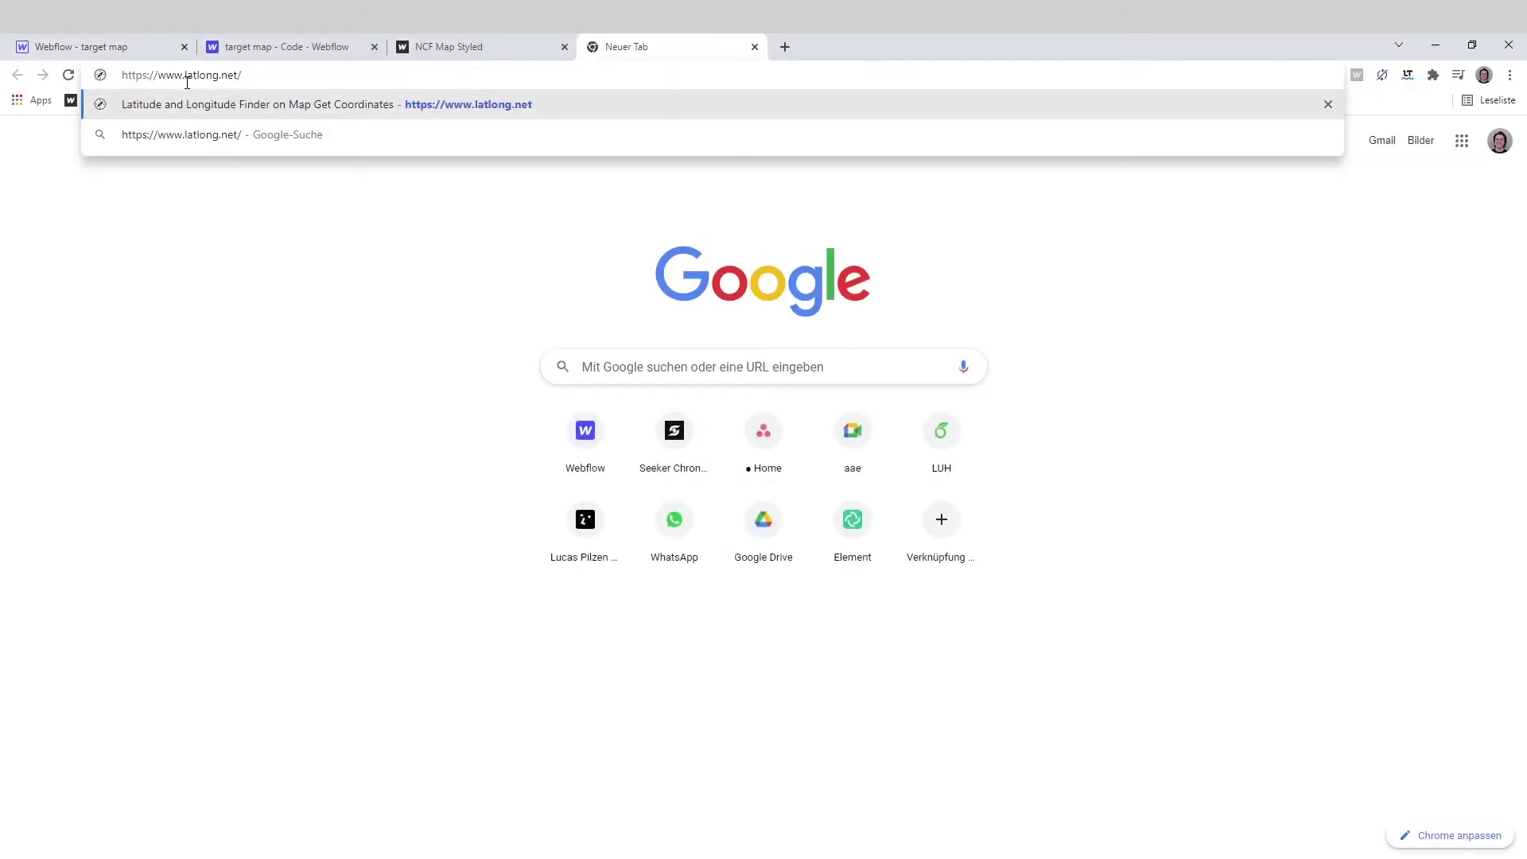
{"action": "left_click_drag", "start_coordinate": [182, 79], "coordinate": [235, 81]}
{"action": "left_click", "coordinate": [263, 79]}
{"action": "key", "text": "Return"}
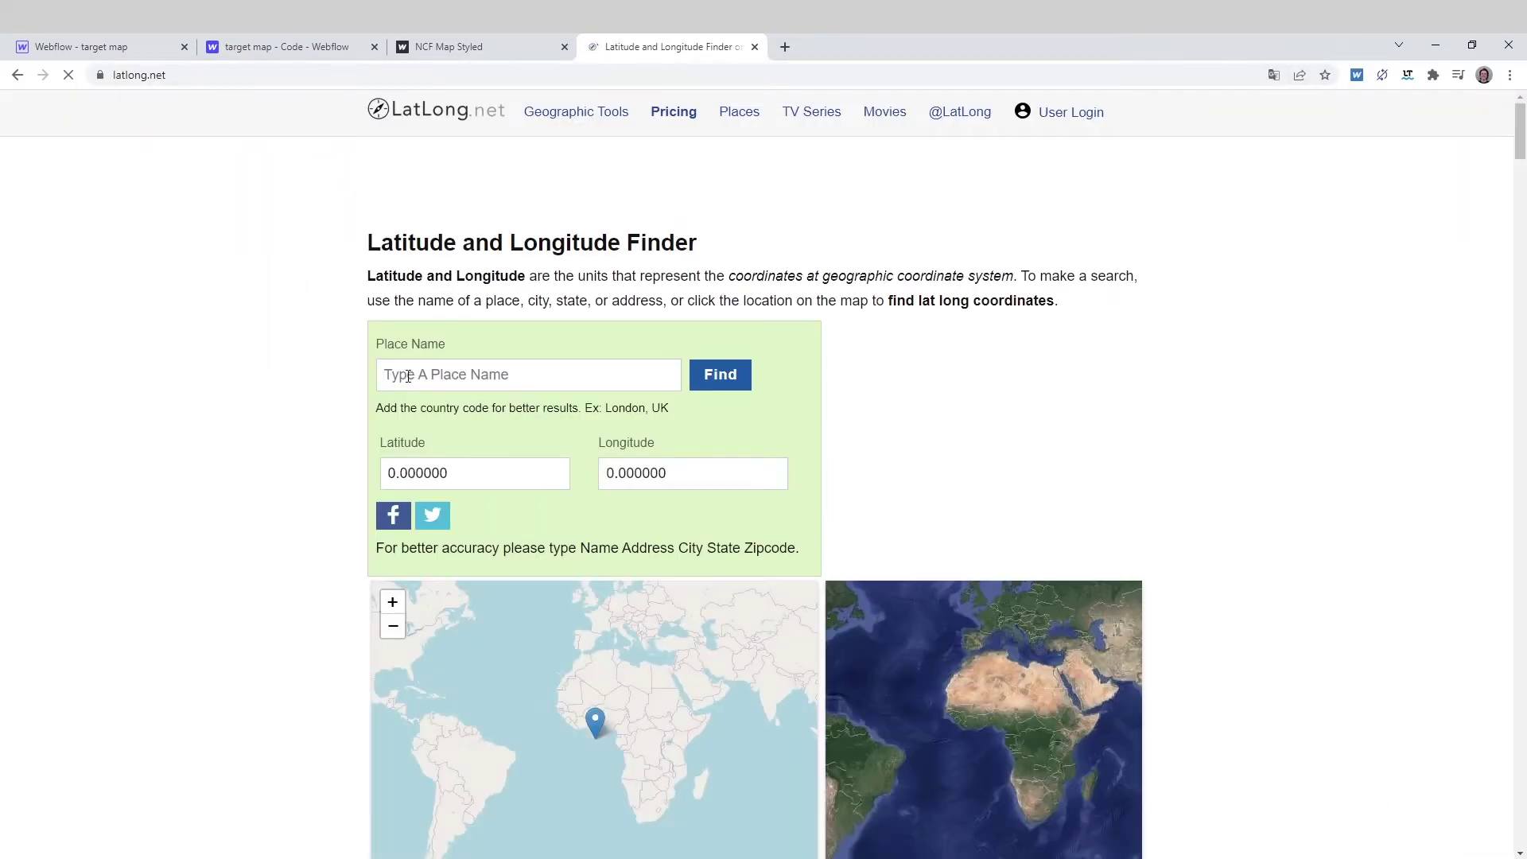
{"action": "scroll", "coordinate": [259, 375], "scroll_direction": "down", "scroll_amount": 1}
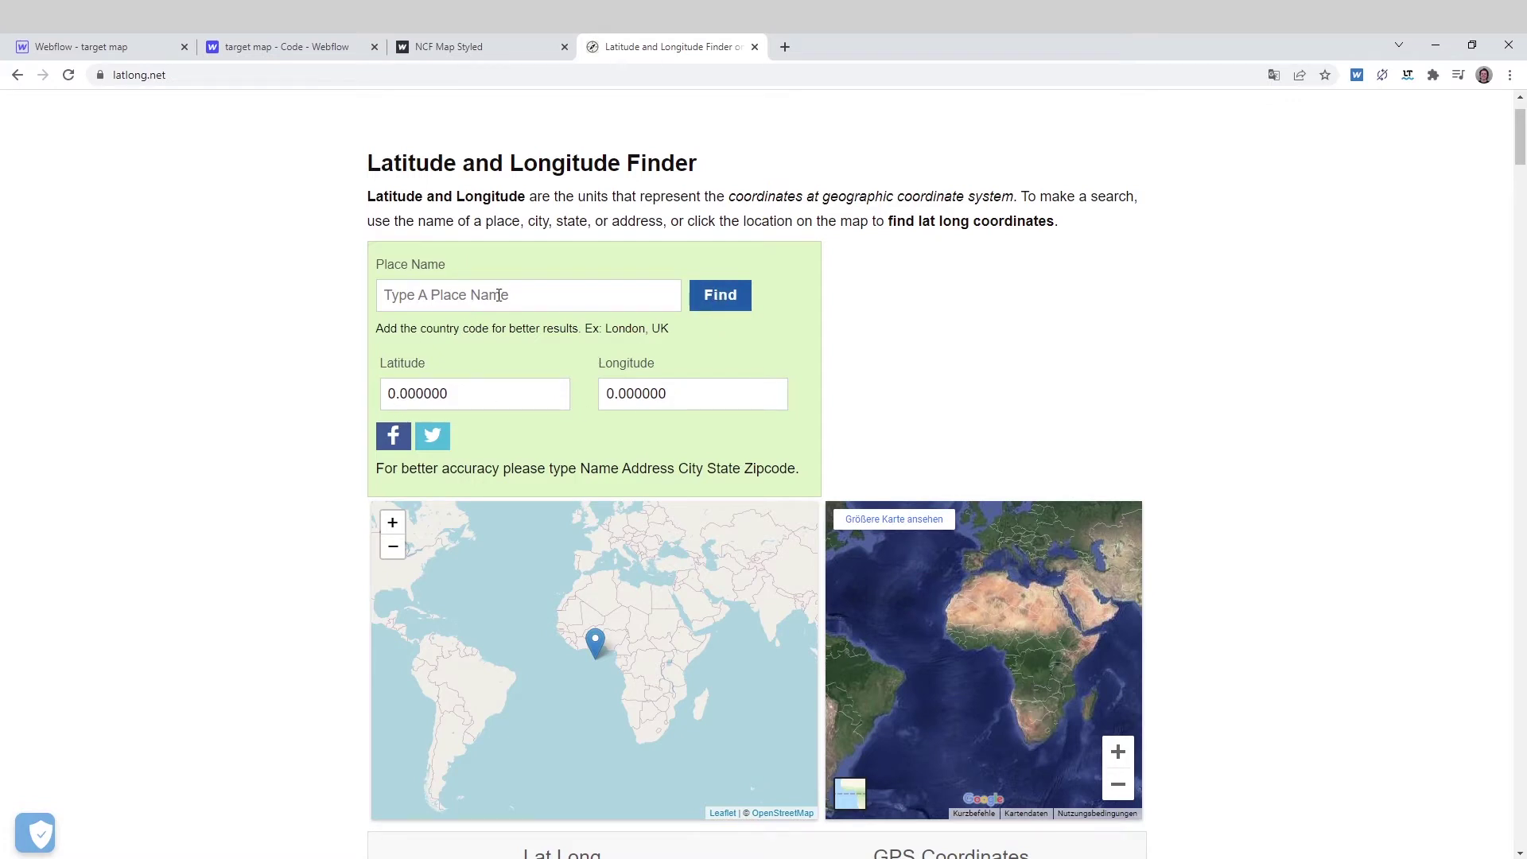
- Look up Barcelona (41.385063, 2.173404), copy its latitude, and return to Webflow
{"action": "left_click", "coordinate": [500, 294]}
{"action": "type", "text": "Barcelona"}
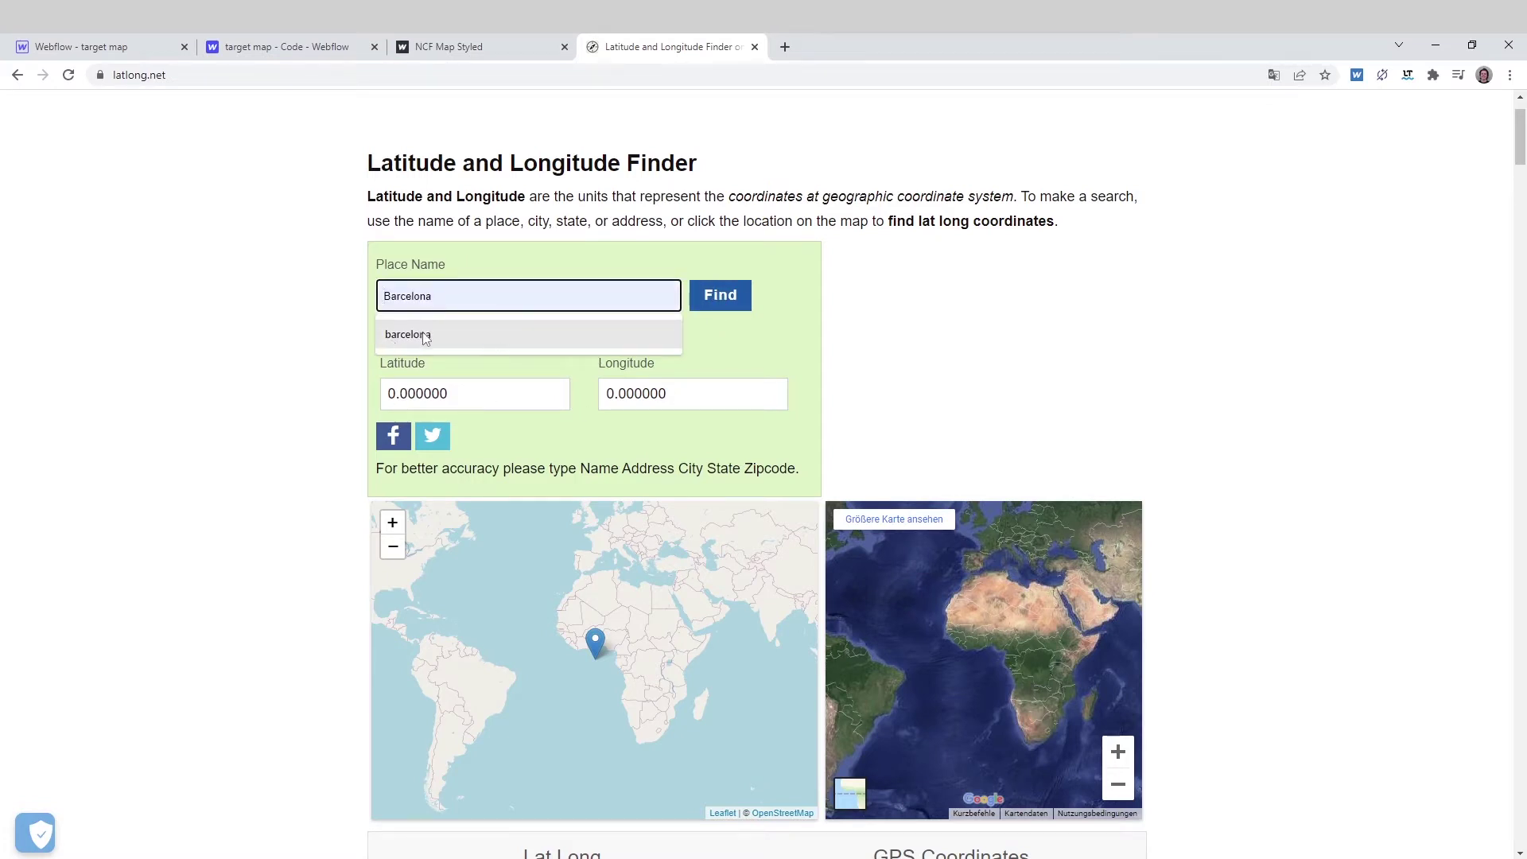
{"action": "left_click", "coordinate": [722, 307]}
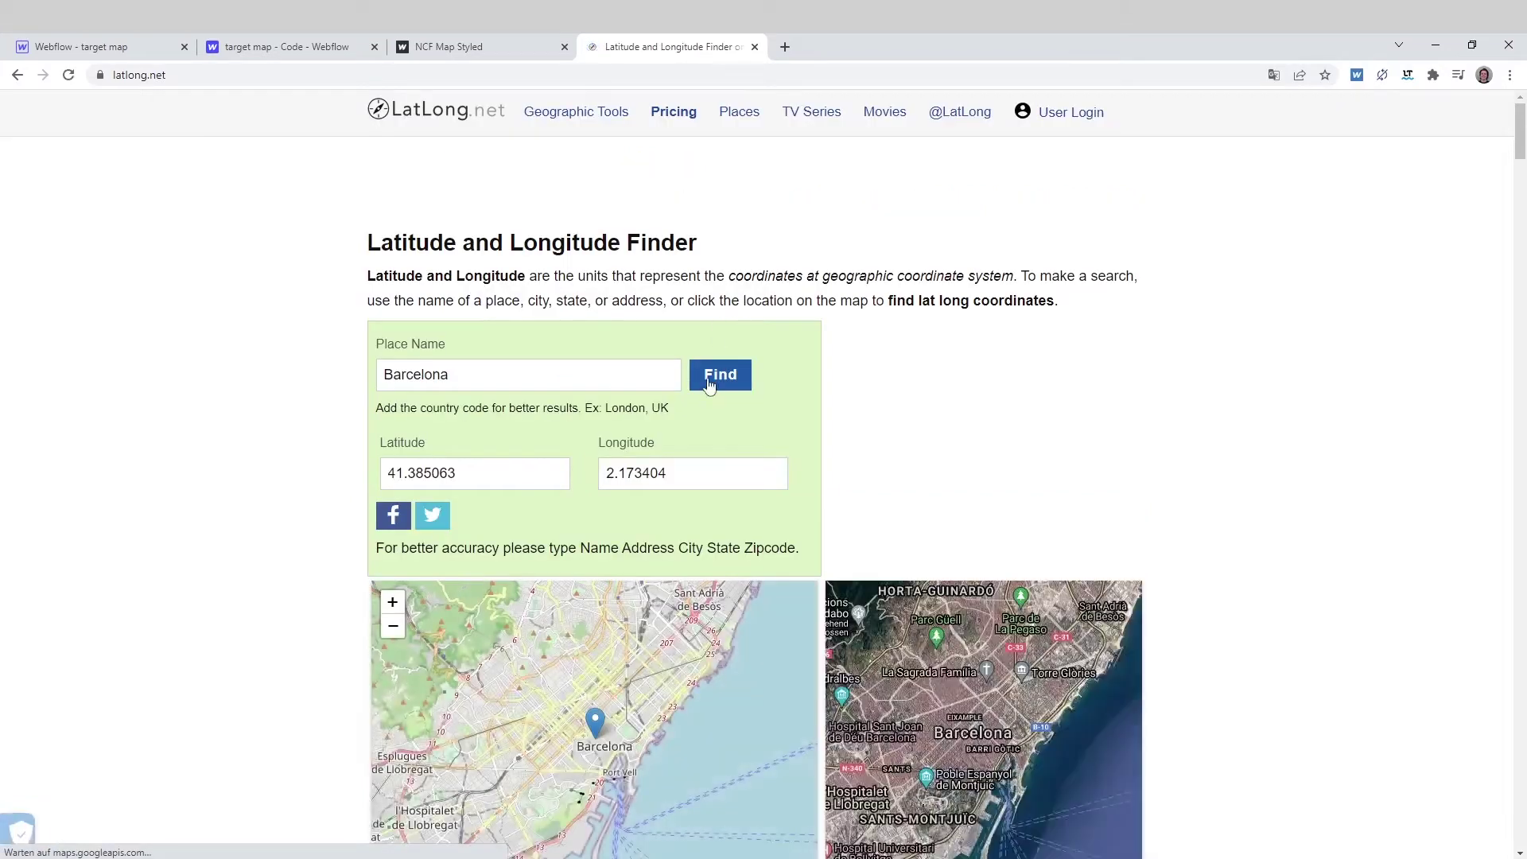
{"action": "scroll", "coordinate": [557, 623], "scroll_direction": "down", "scroll_amount": 1}
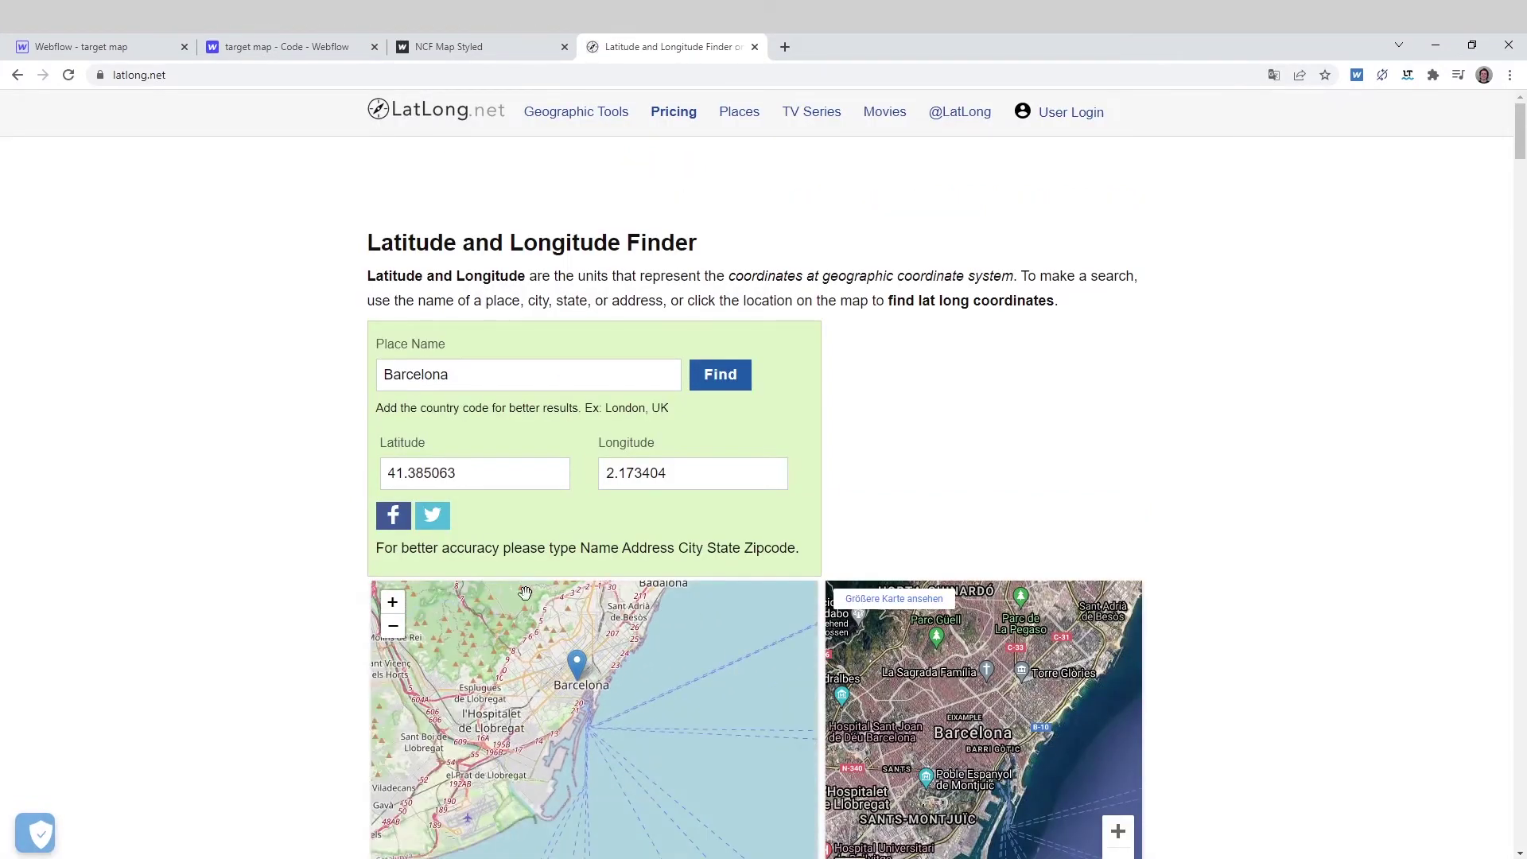
{"action": "left_click_drag", "start_coordinate": [489, 473], "coordinate": [370, 472]}
{"action": "key", "text": "ctrl+c"}
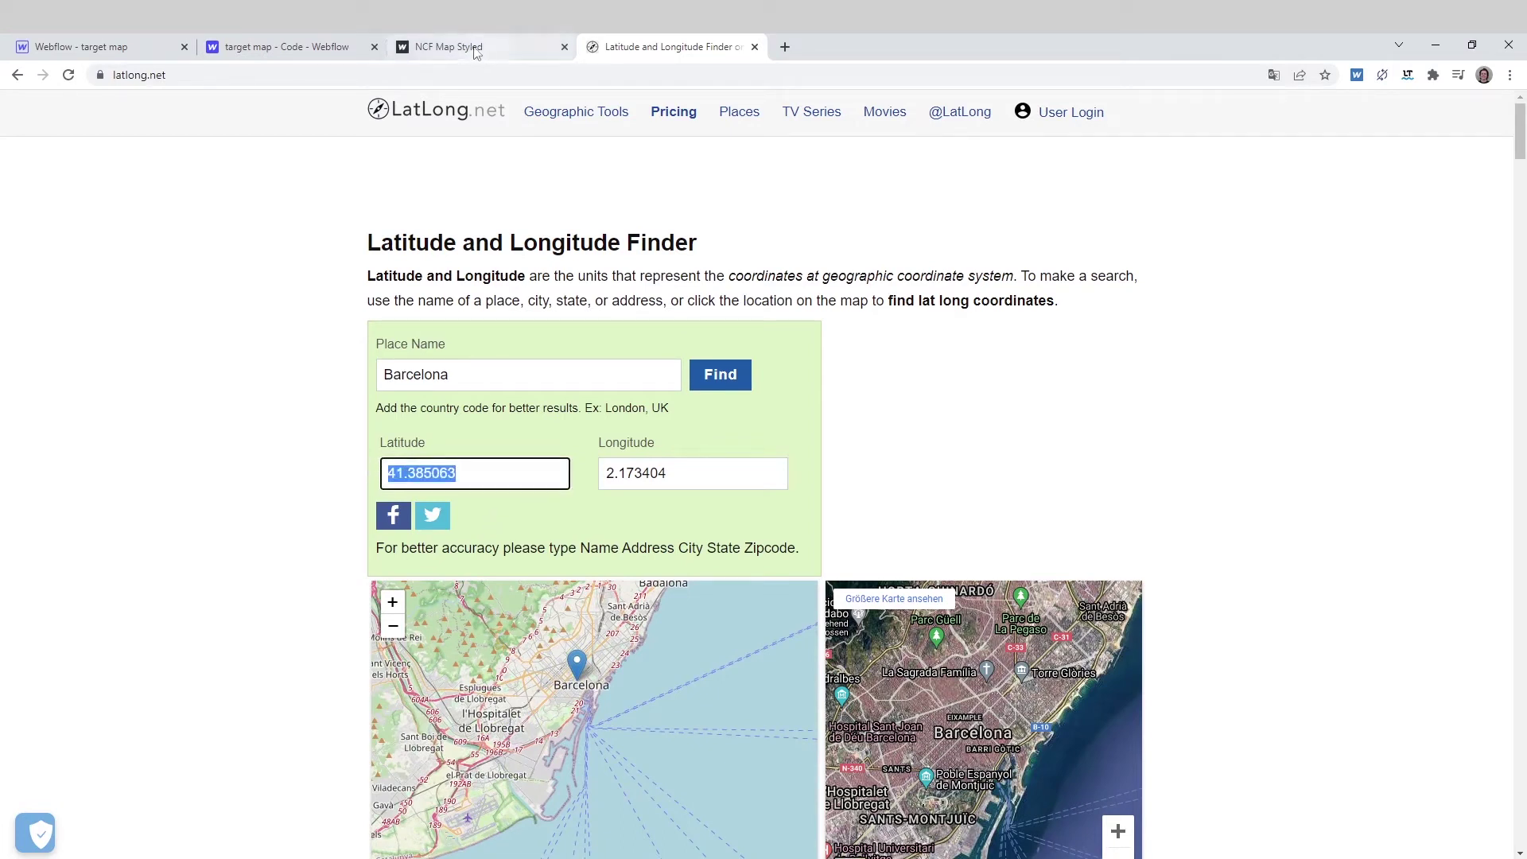
{"action": "left_click", "coordinate": [95, 46]}
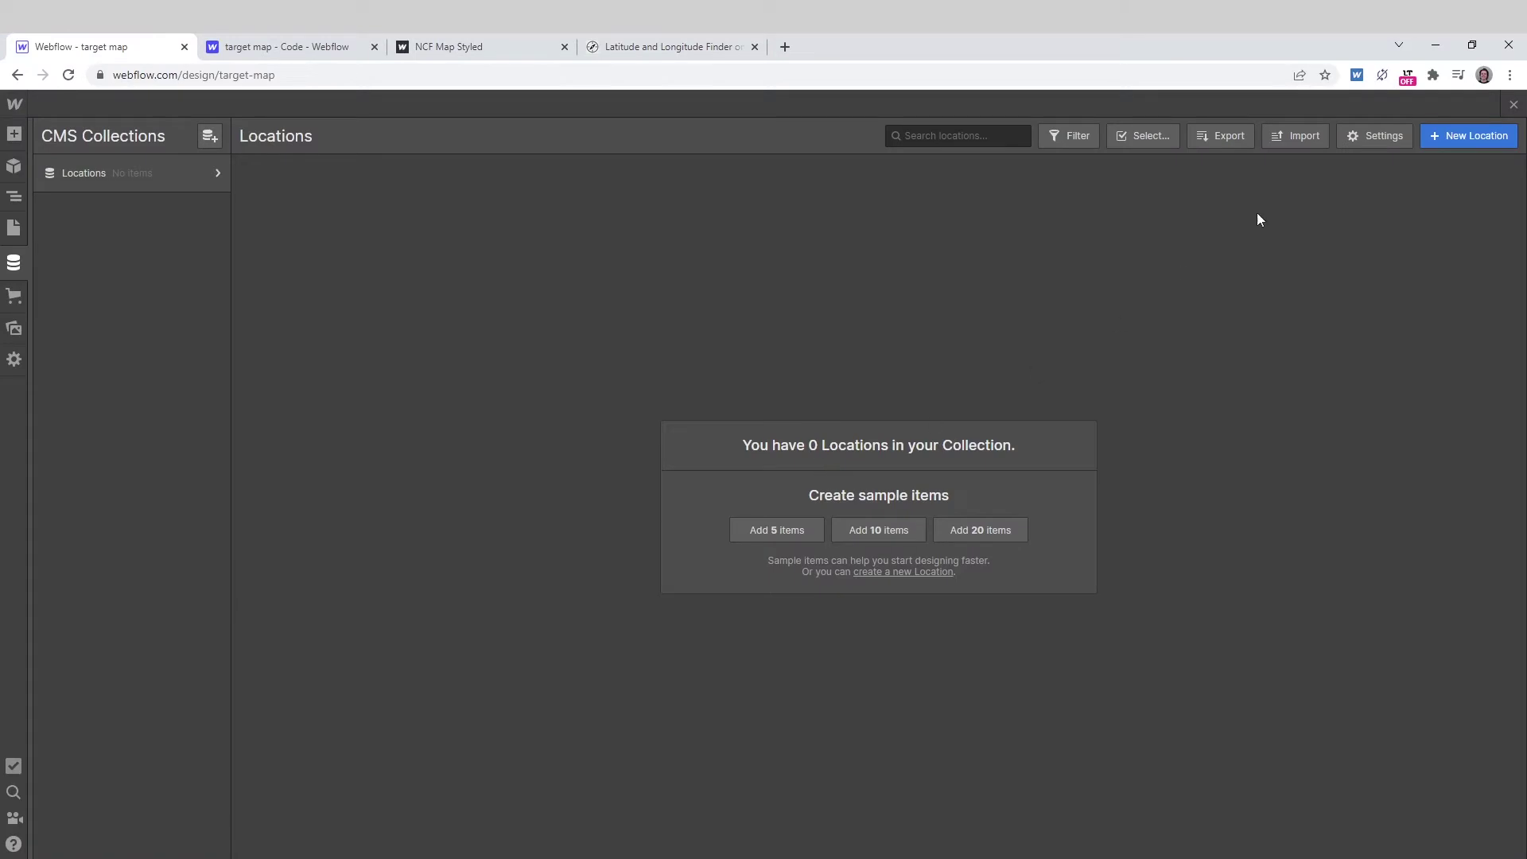
- Start a new Barcelona location with lat 41.385063 and long 2.173404
{"action": "left_click", "coordinate": [1446, 142]}
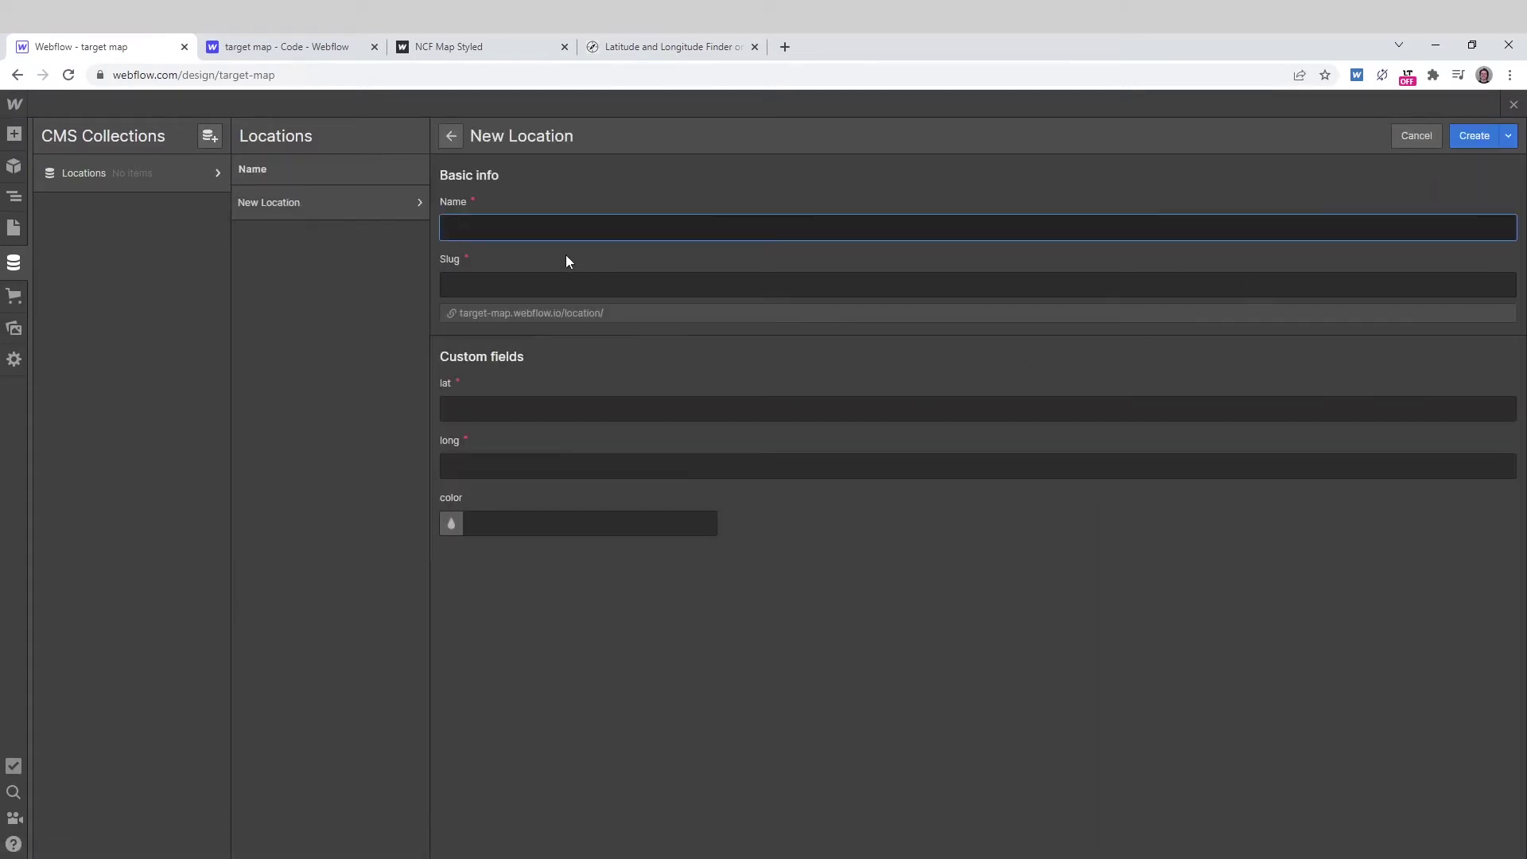
{"action": "type", "text": "Barc"}
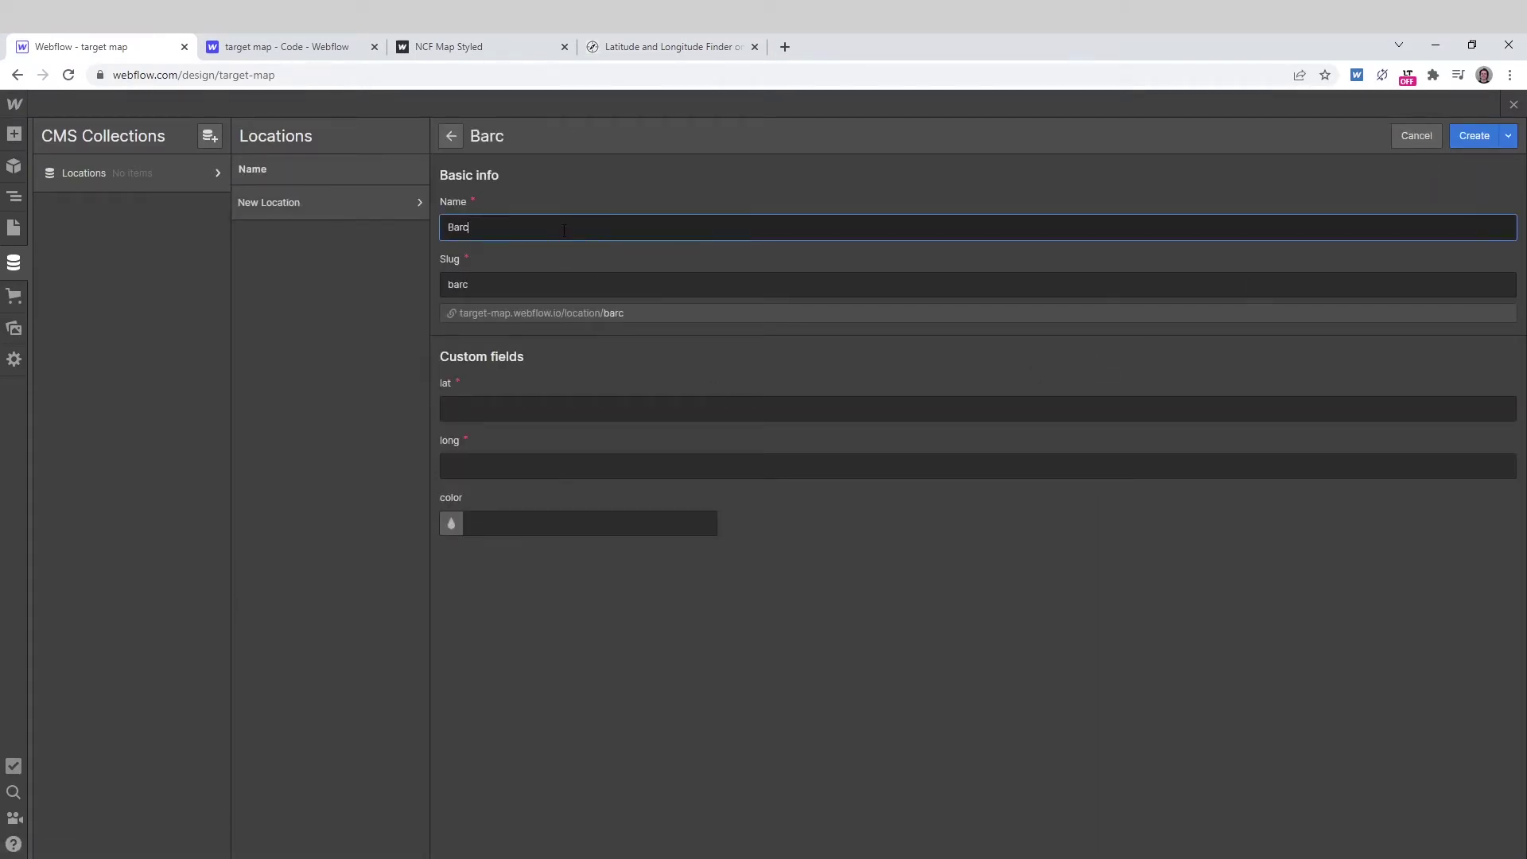
{"action": "type", "text": "elona"}
{"action": "left_click", "coordinate": [604, 408]}
{"action": "key", "text": "ctrl+v"}
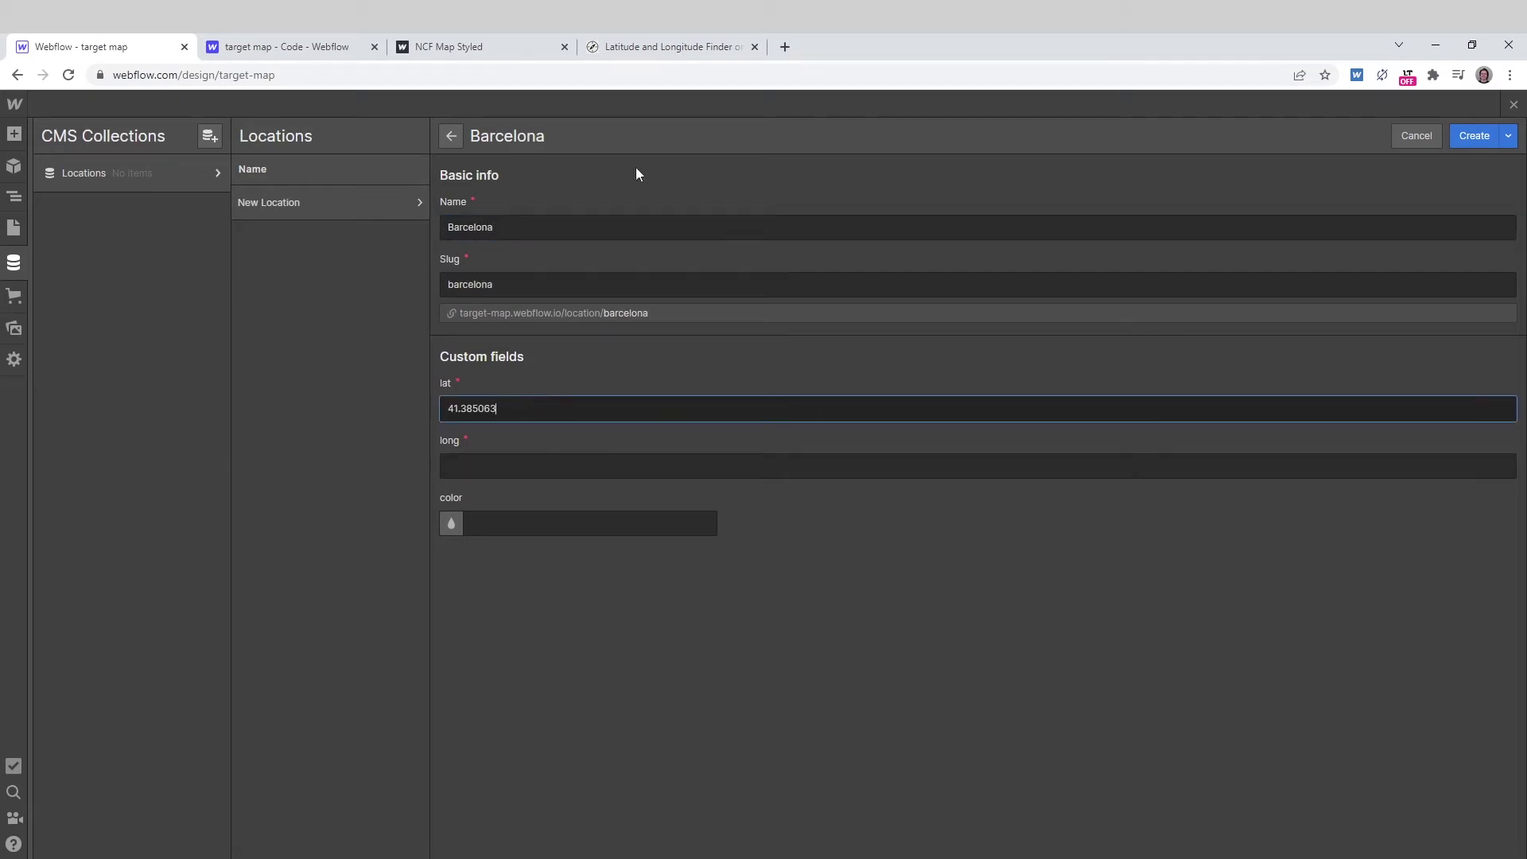
{"action": "left_click", "coordinate": [651, 48]}
{"action": "left_click", "coordinate": [682, 470]}
{"action": "key", "text": "ctrl+c"}
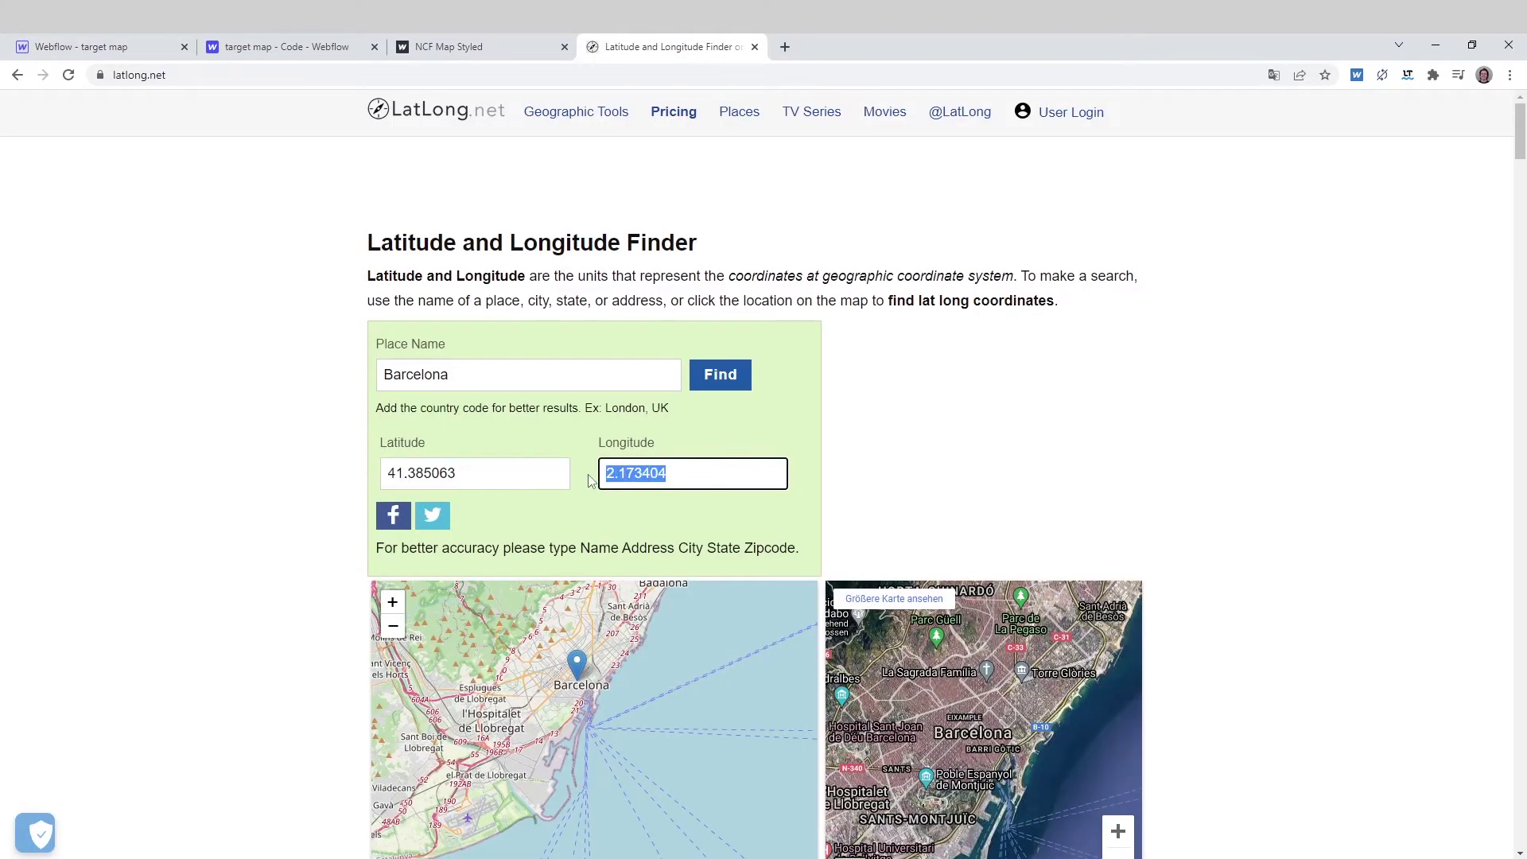
{"action": "left_click", "coordinate": [477, 48]}
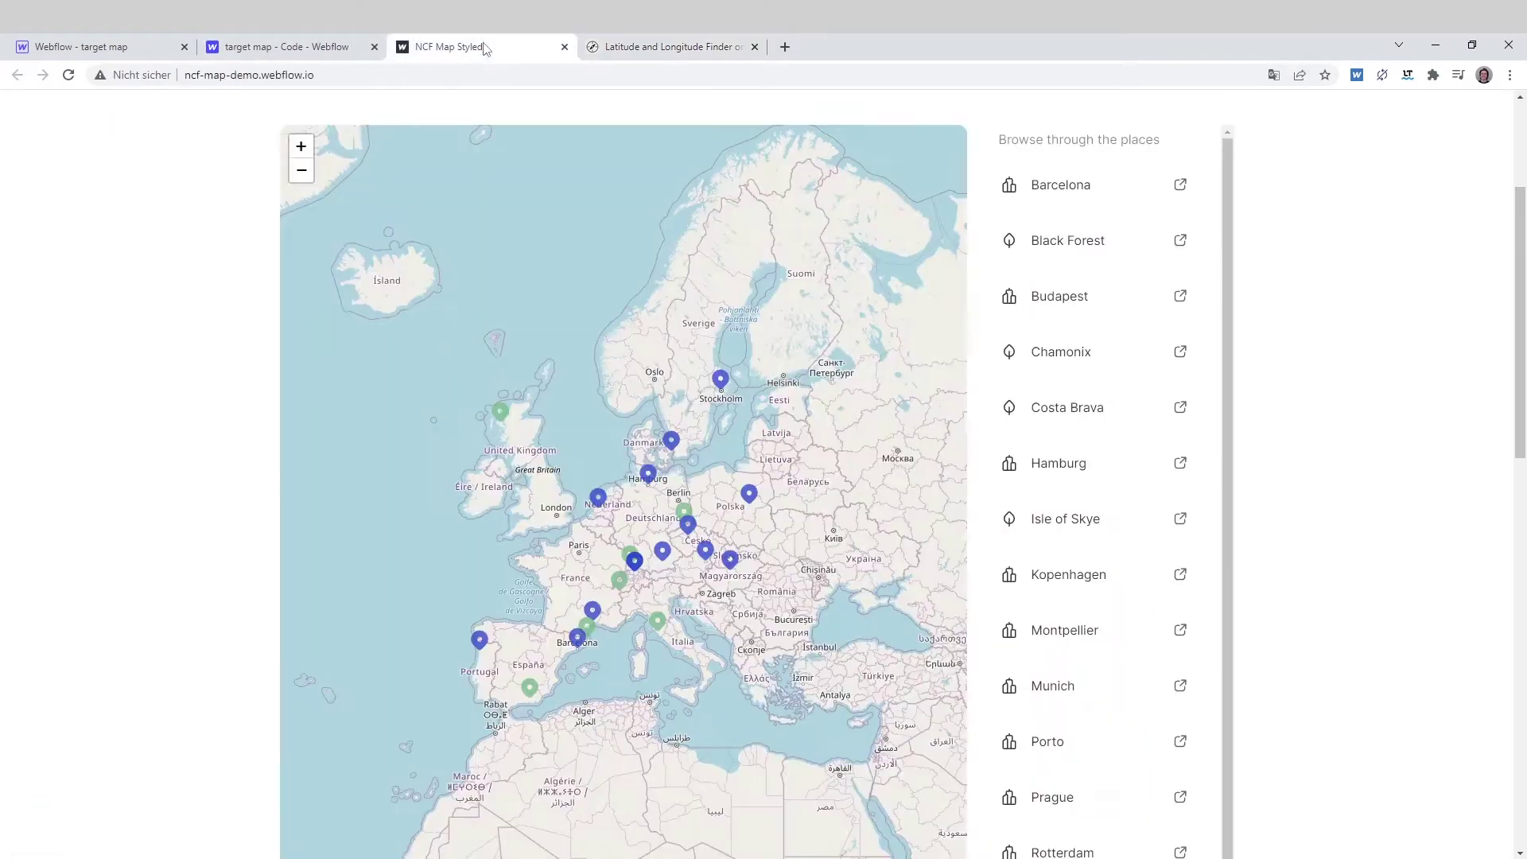
{"action": "left_click", "coordinate": [318, 46]}
{"action": "left_click", "coordinate": [99, 47]}
{"action": "left_click", "coordinate": [523, 465]}
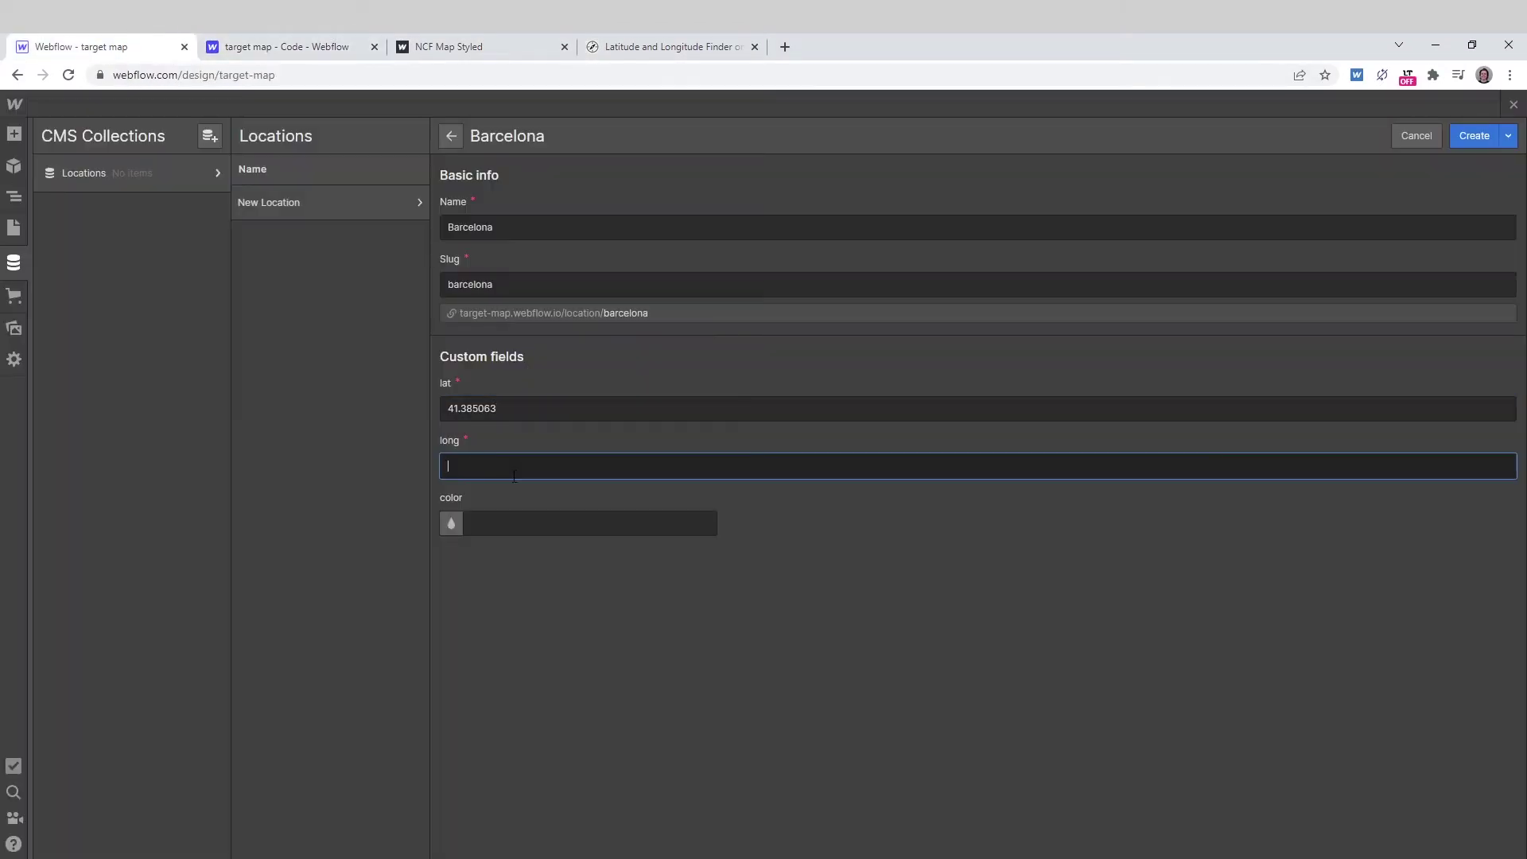
{"action": "key", "text": "ctrl+v"}
- Give Barcelona the bright green colour #85f900 and create the item
{"action": "key", "text": "Tab"}
{"action": "left_click", "coordinate": [451, 524]}
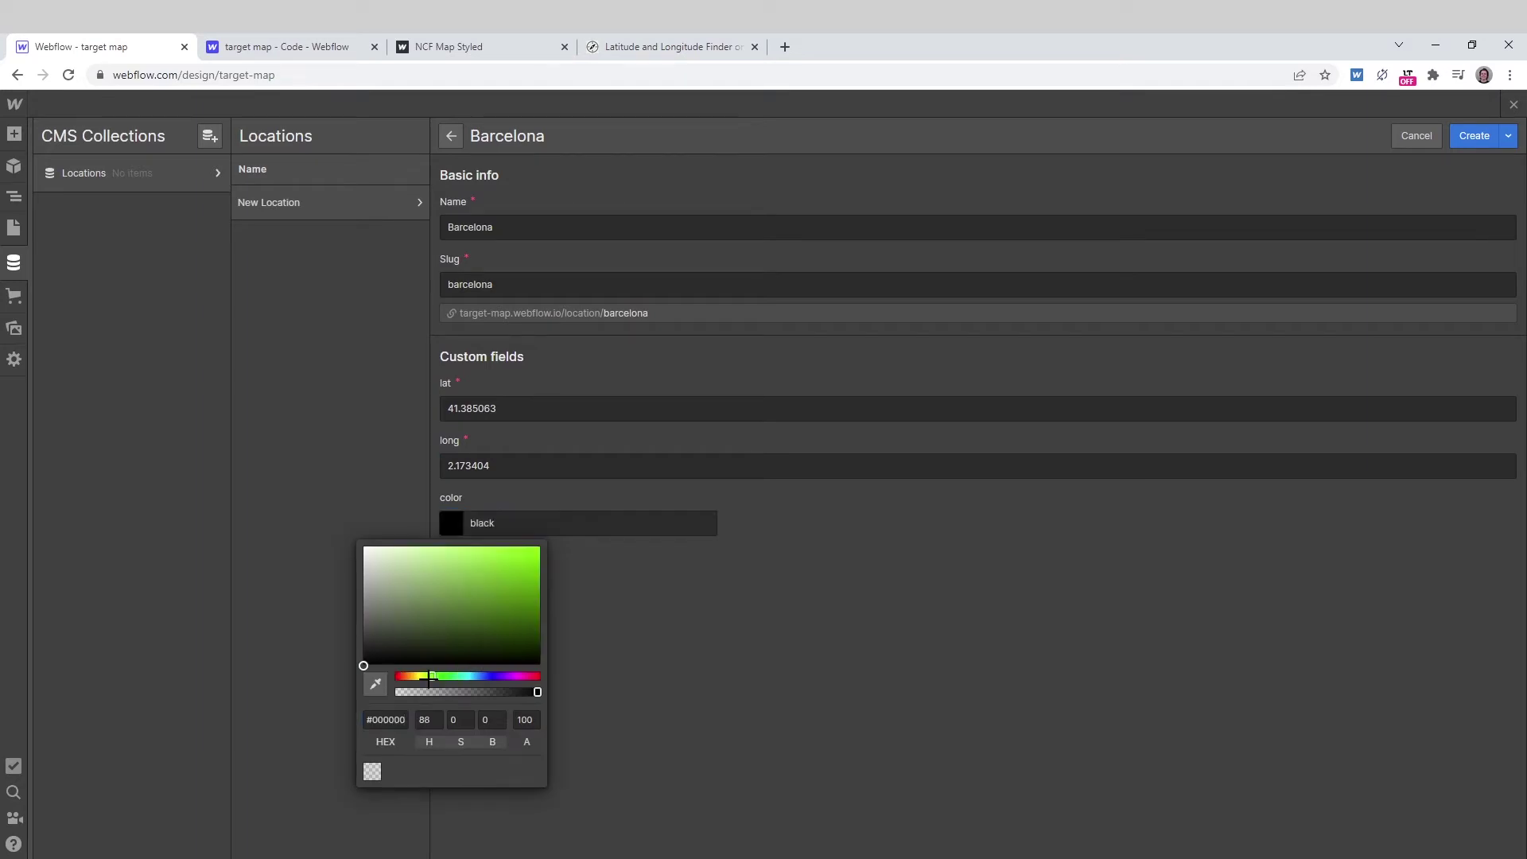
{"action": "left_click_drag", "start_coordinate": [485, 623], "coordinate": [540, 547]}
{"action": "left_click", "coordinate": [737, 606]}
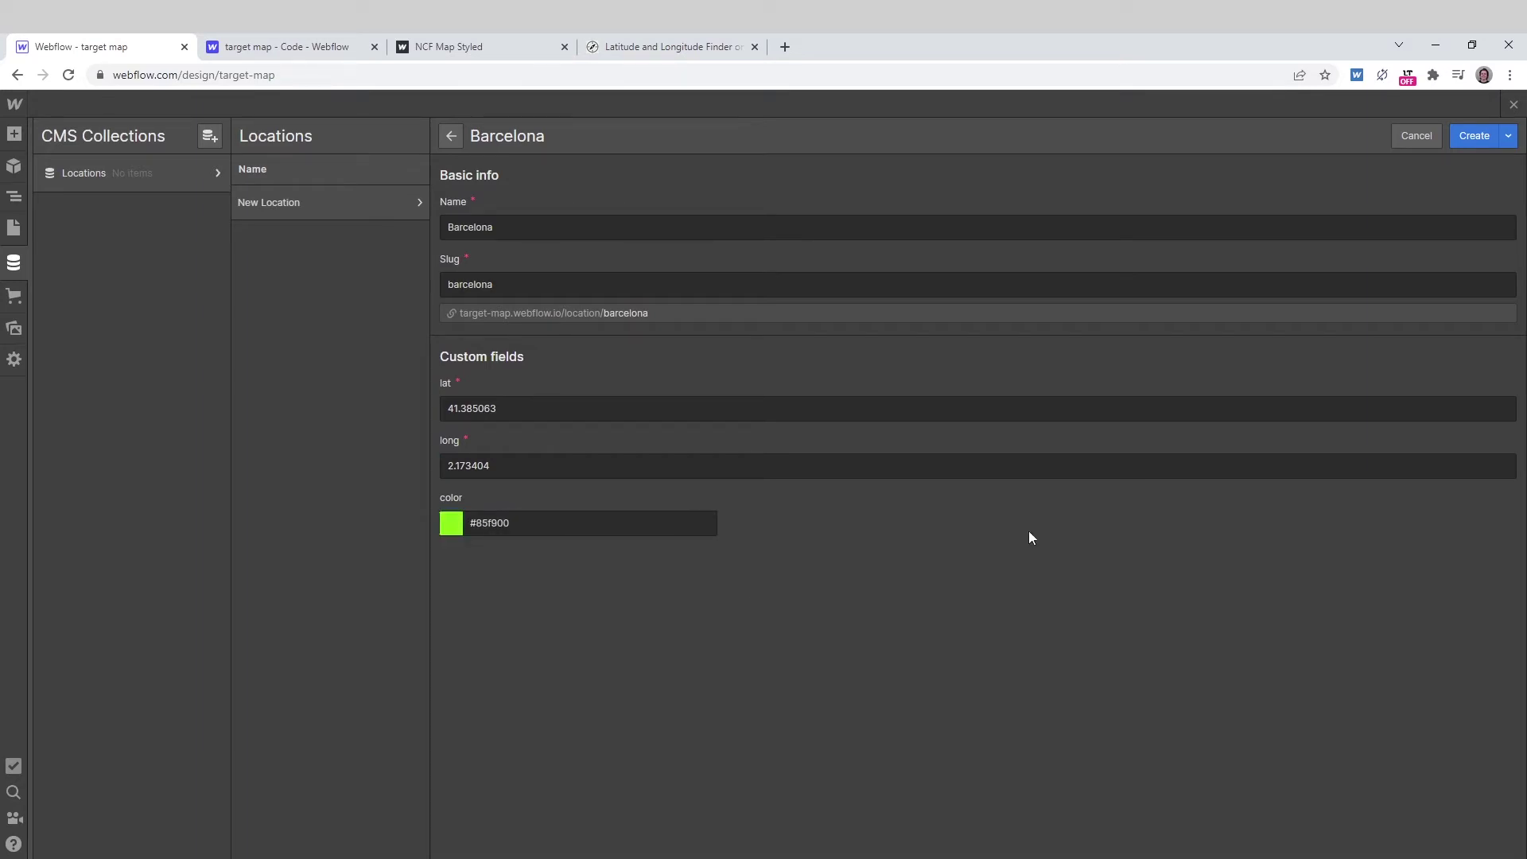
{"action": "left_click", "coordinate": [1470, 138]}
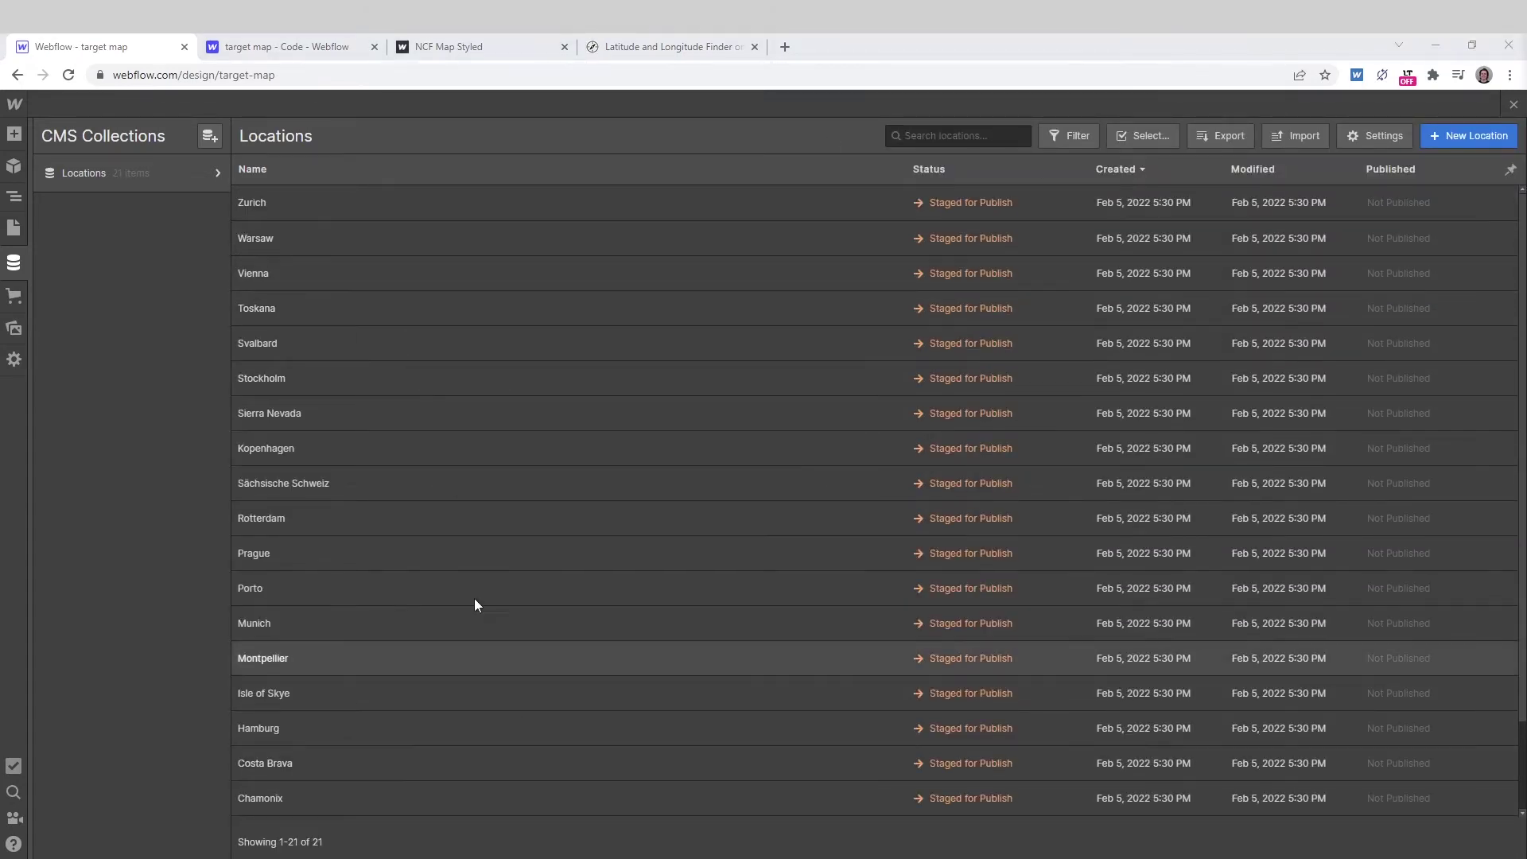
- Review the 21-item Locations list, then return to the Designer's collection list settings
{"action": "scroll", "coordinate": [382, 525], "scroll_direction": "down", "scroll_amount": 3}
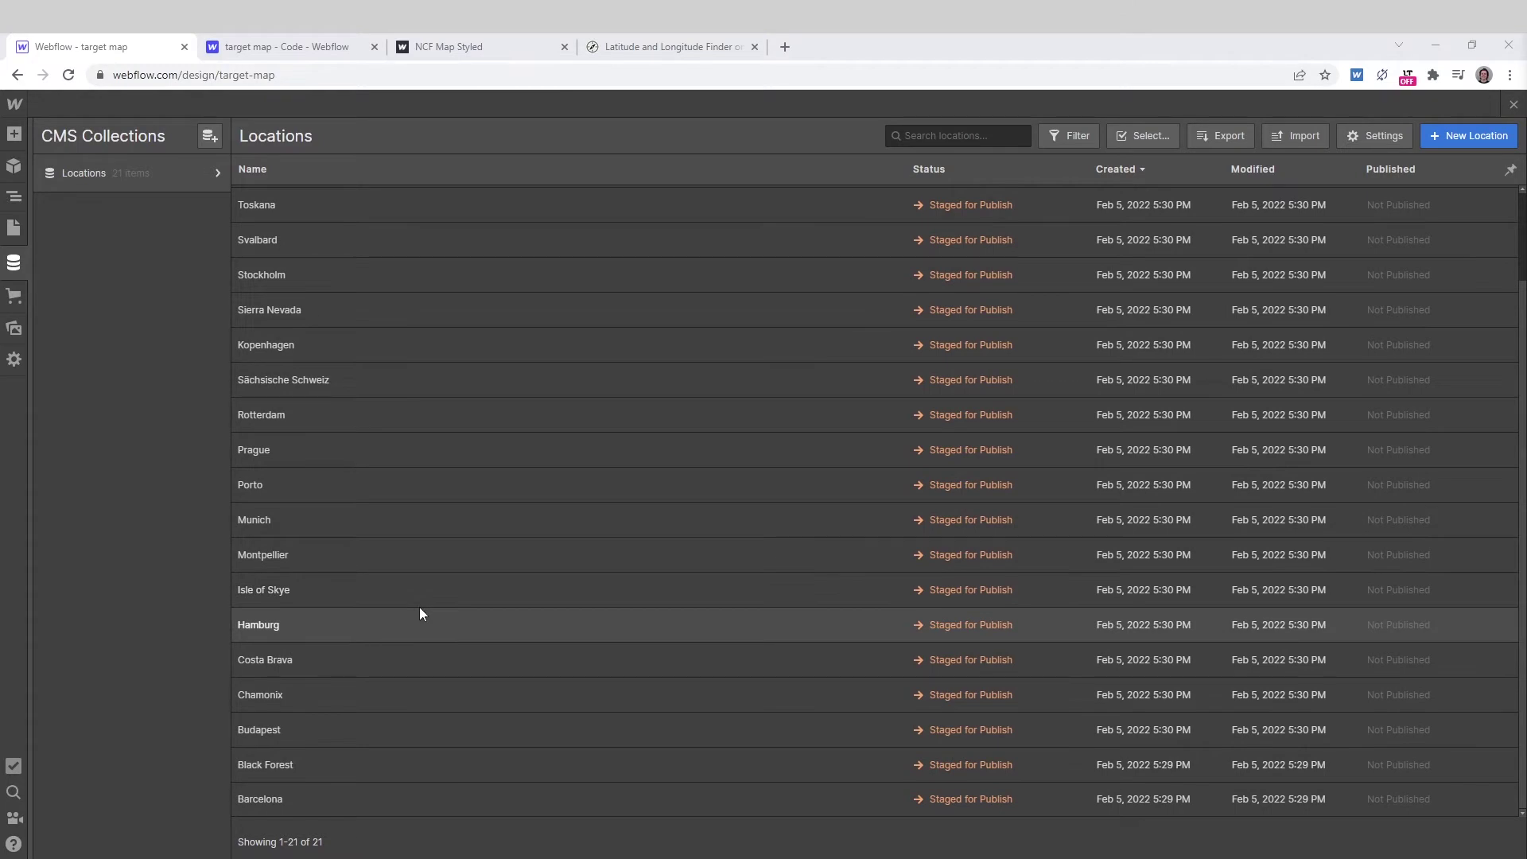
{"action": "scroll", "coordinate": [418, 597], "scroll_direction": "up", "scroll_amount": 3}
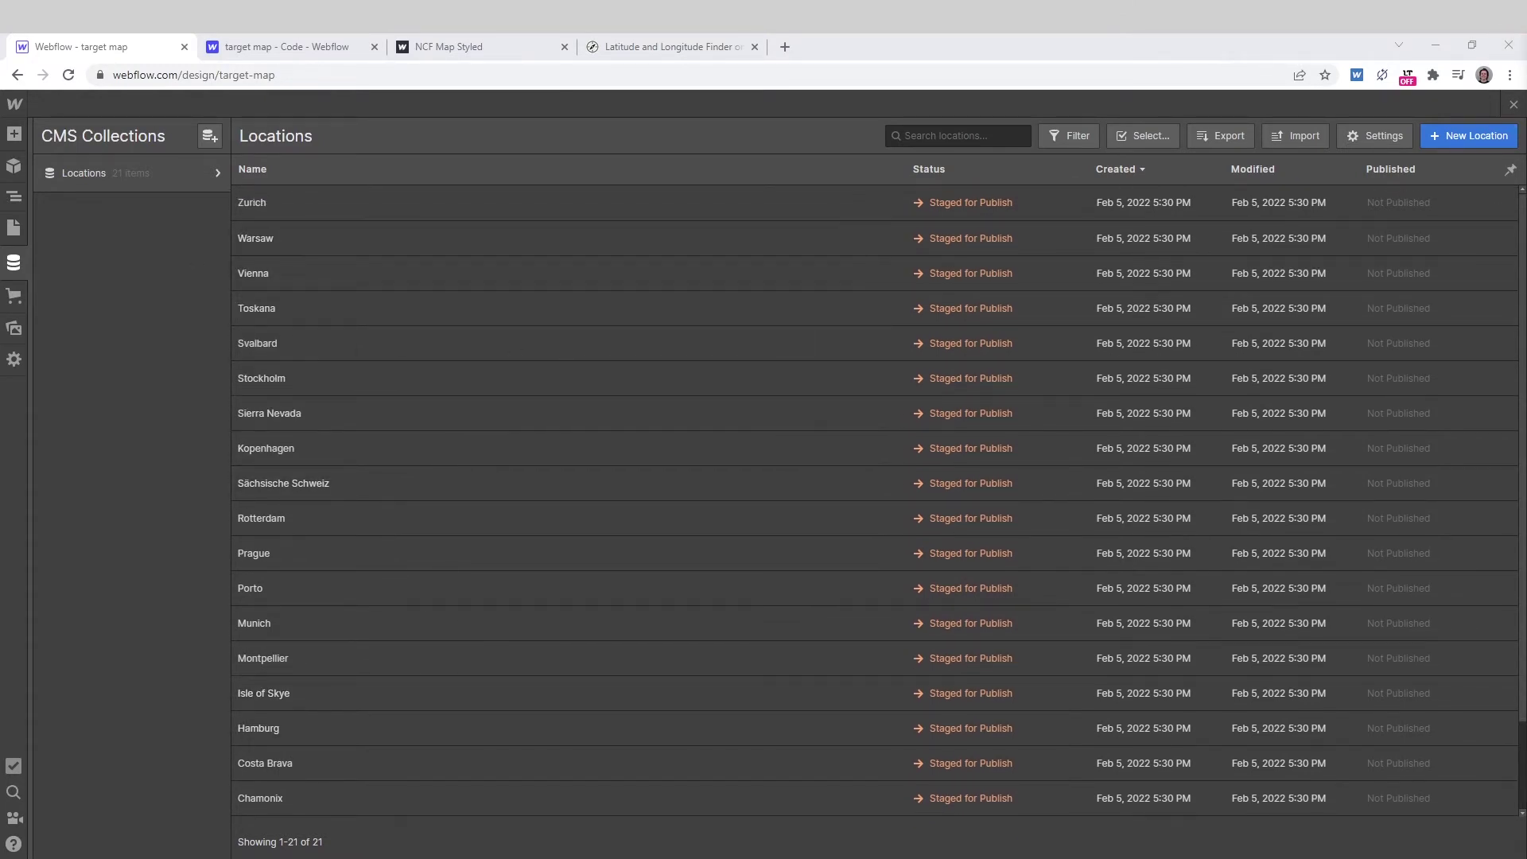
{"action": "left_click", "coordinate": [1514, 104]}
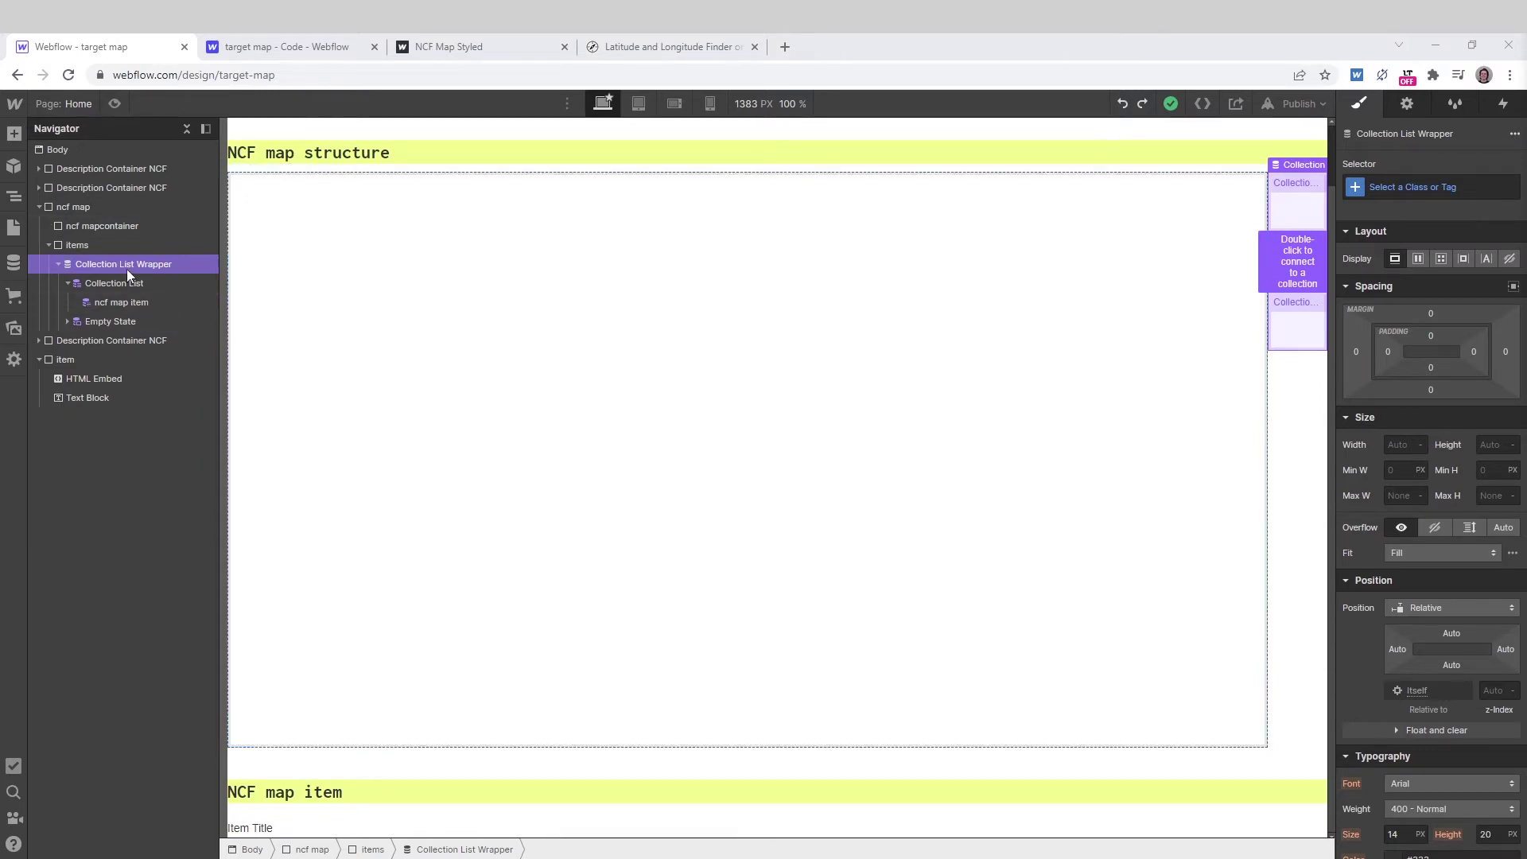
{"action": "double_click", "coordinate": [1273, 280]}
- Connect the collection list to the Locations collection
{"action": "left_click", "coordinate": [1228, 399]}
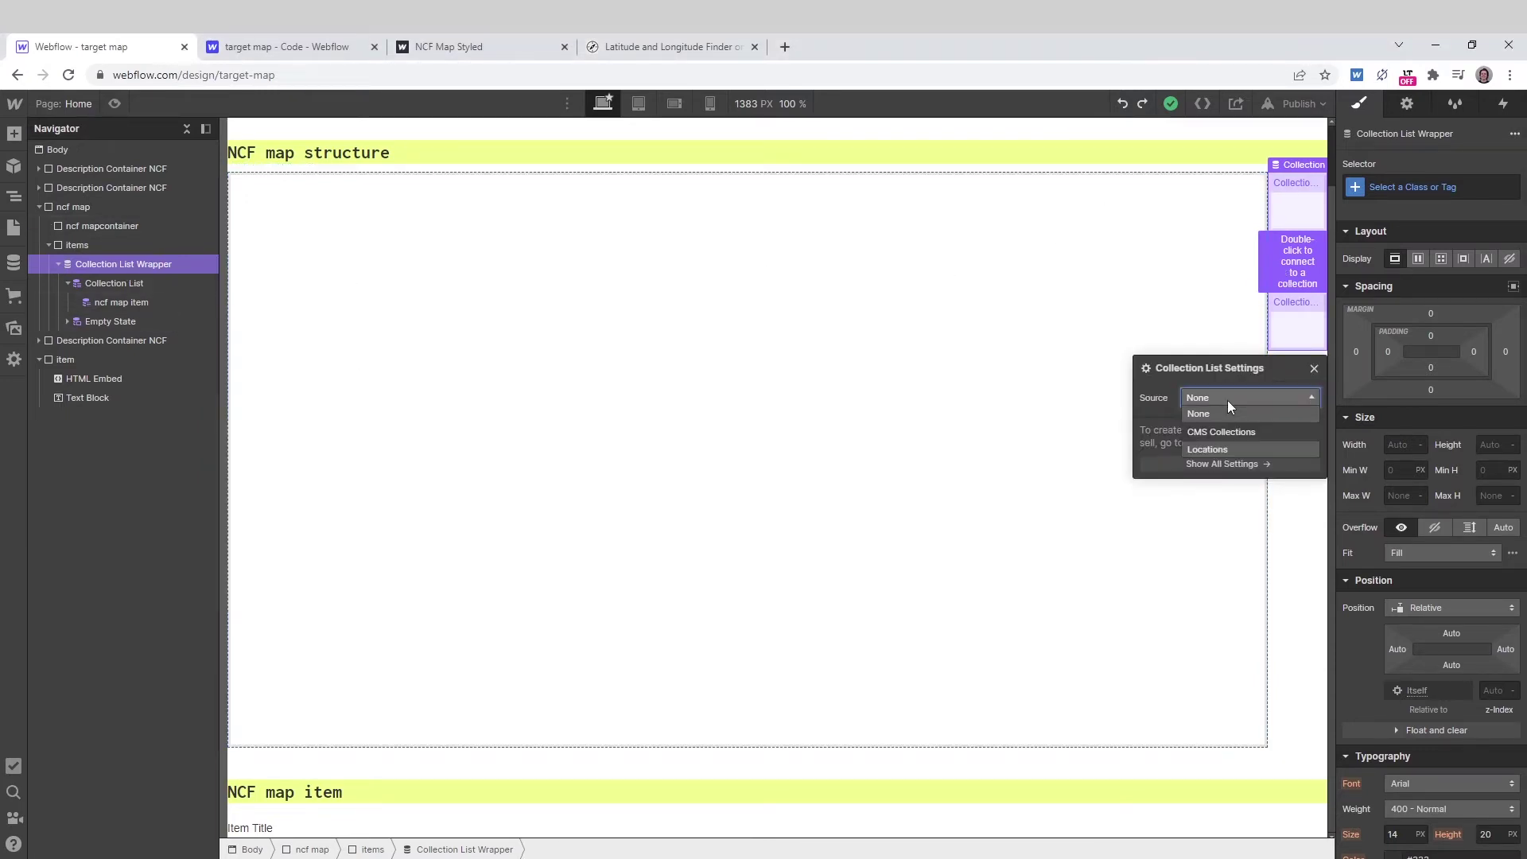
{"action": "left_click", "coordinate": [1238, 448]}
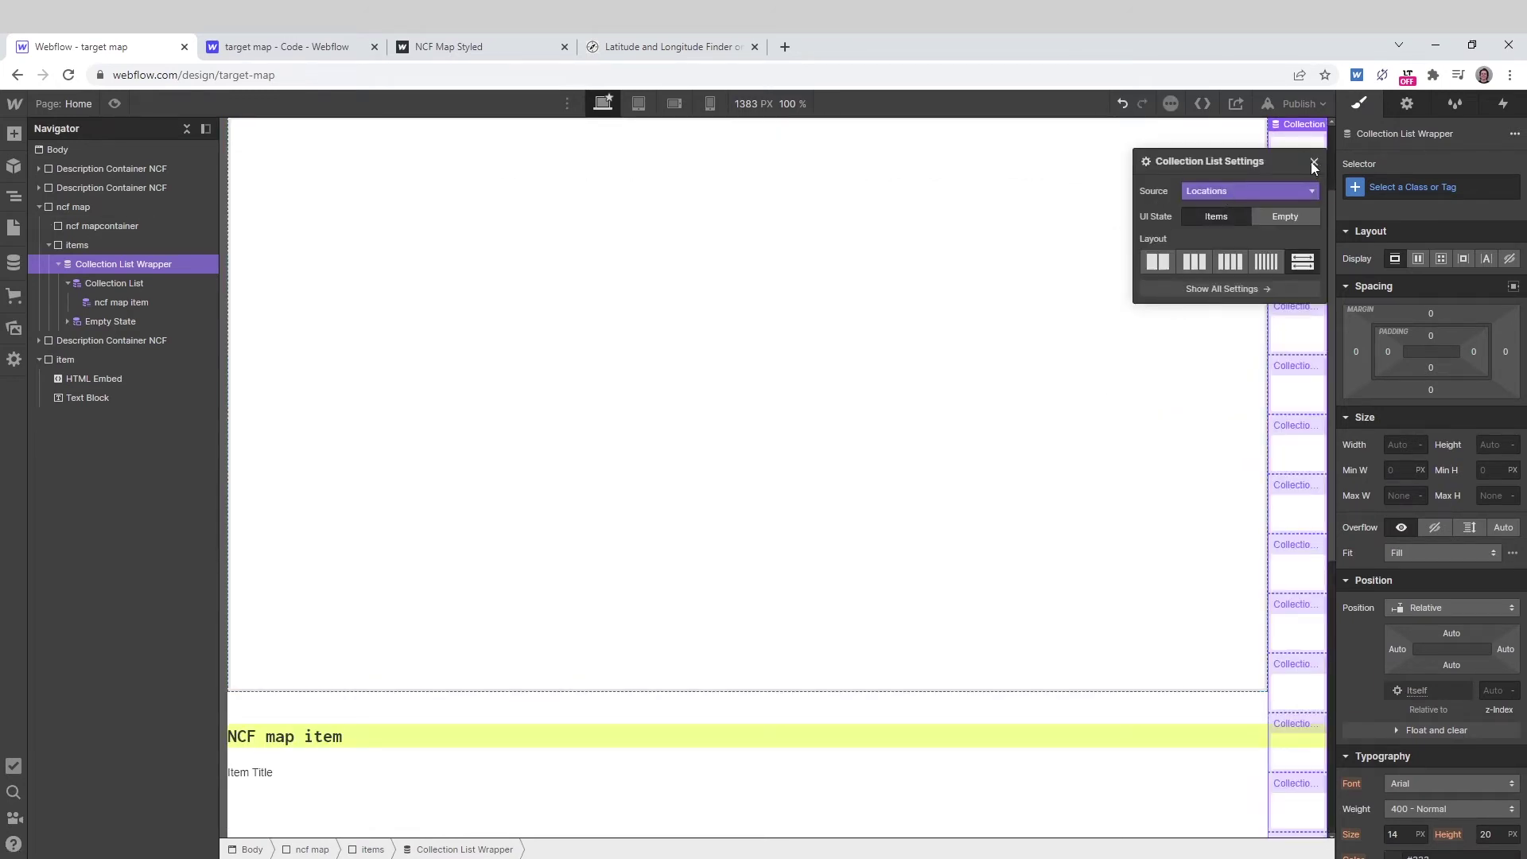
{"action": "left_click", "coordinate": [1314, 162]}
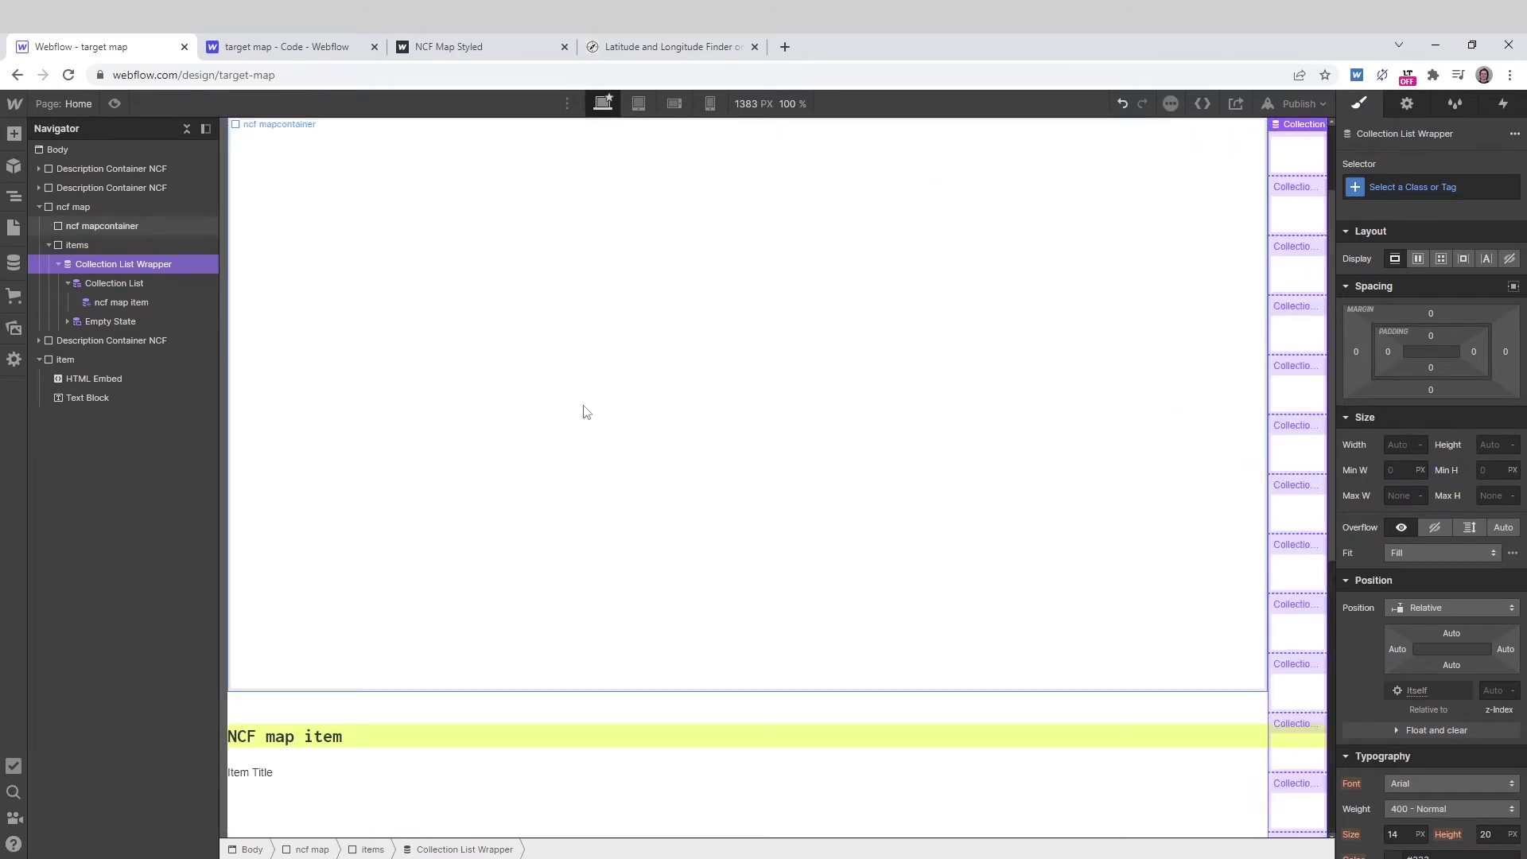
- Move the item element into the ncf map collection item in the Navigator
{"action": "left_click", "coordinate": [67, 364]}
{"action": "left_click", "coordinate": [40, 359]}
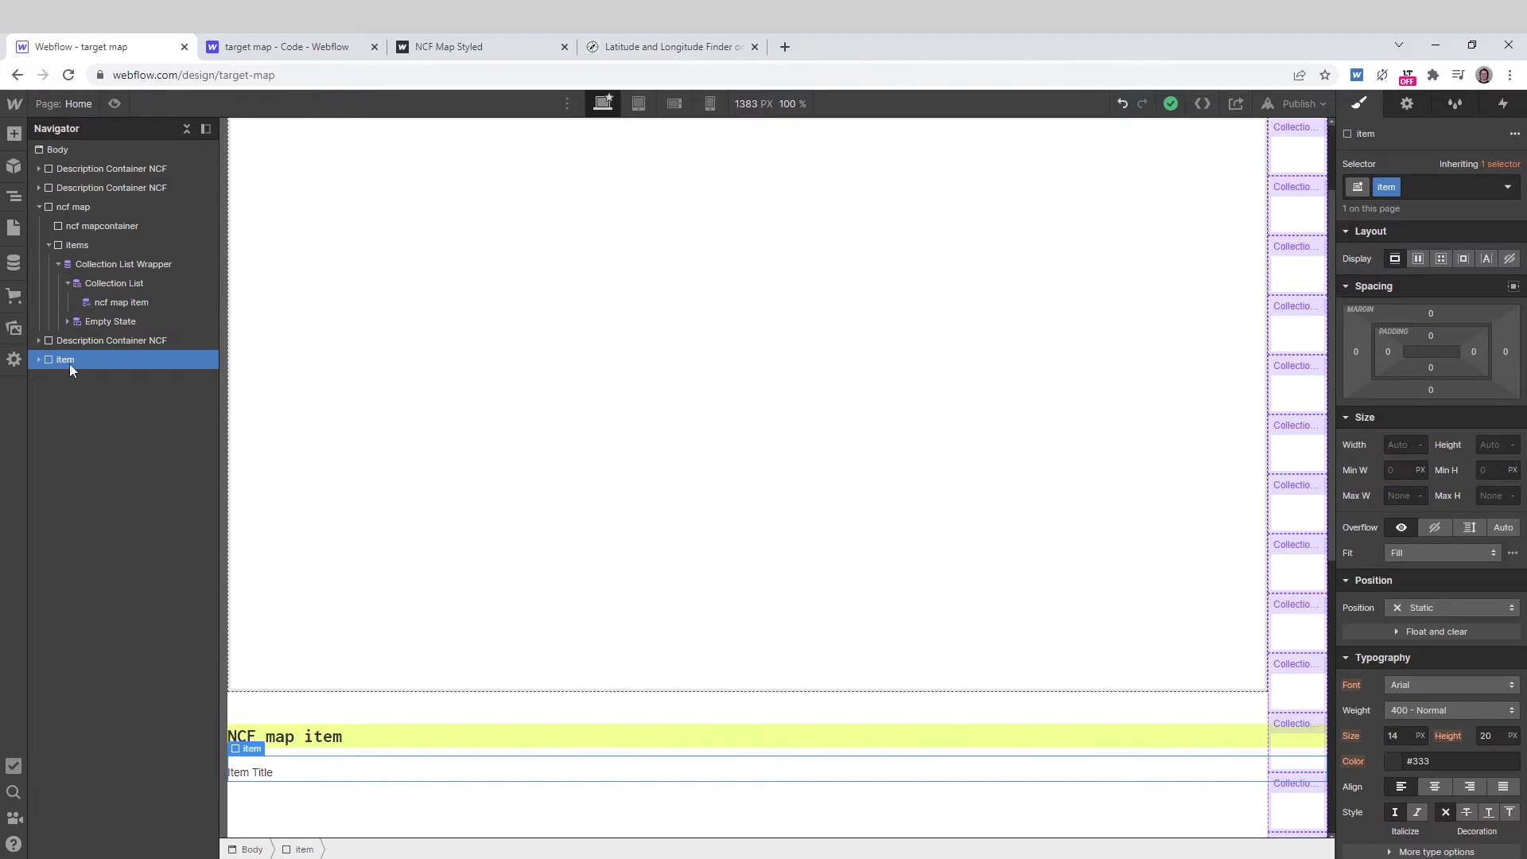
{"action": "left_click_drag", "start_coordinate": [70, 367], "coordinate": [128, 318]}
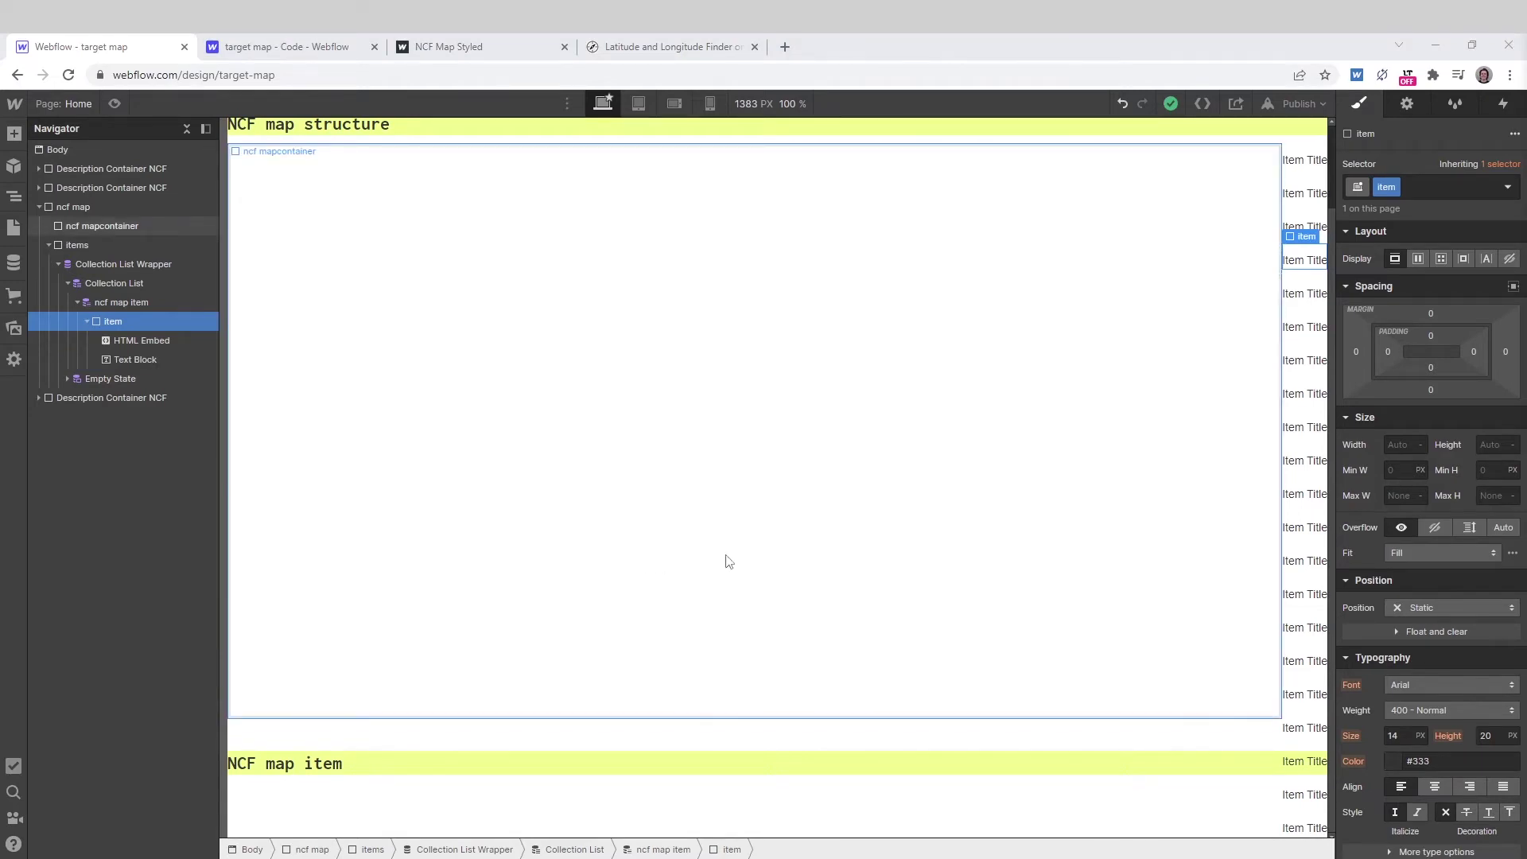
- Set the items wrapper to Flex Grow and bind each Text Block to the Locations Name field
{"action": "left_click", "coordinate": [83, 246]}
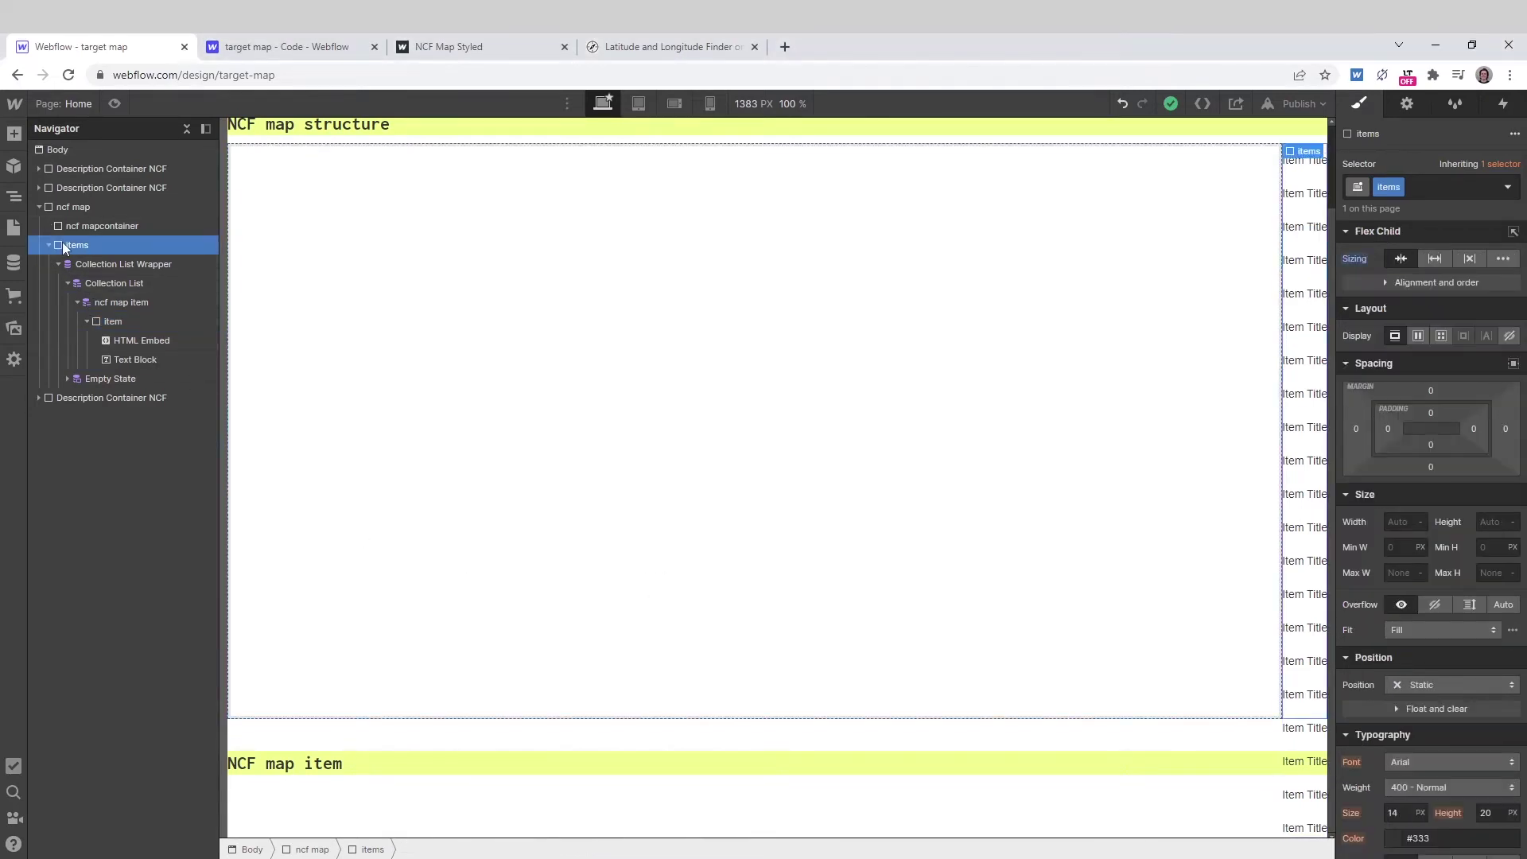
{"action": "left_click", "coordinate": [1436, 260]}
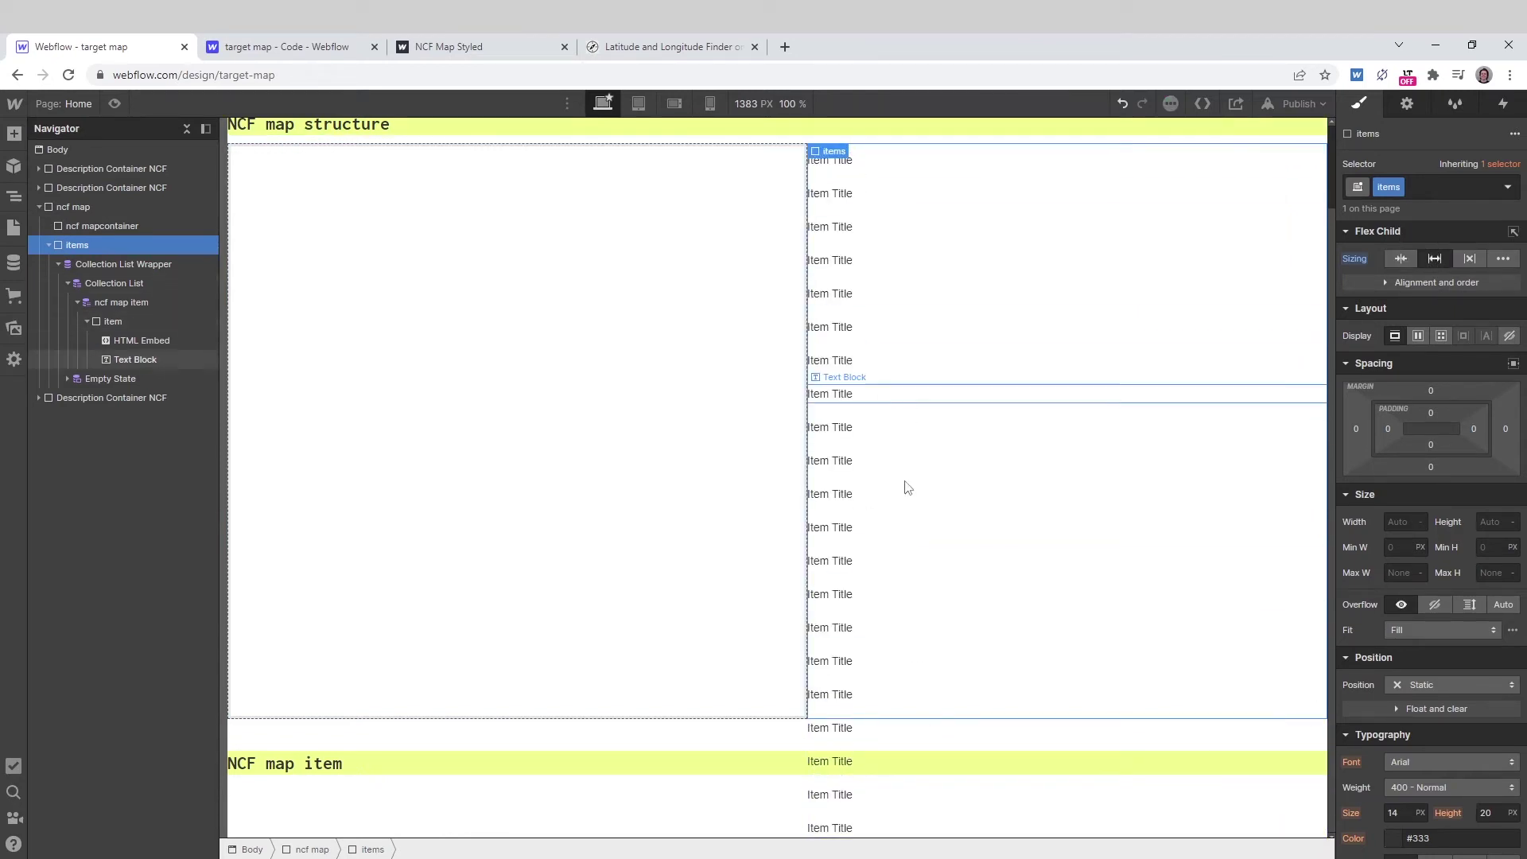
{"action": "left_click", "coordinate": [841, 238]}
{"action": "left_click", "coordinate": [876, 210]}
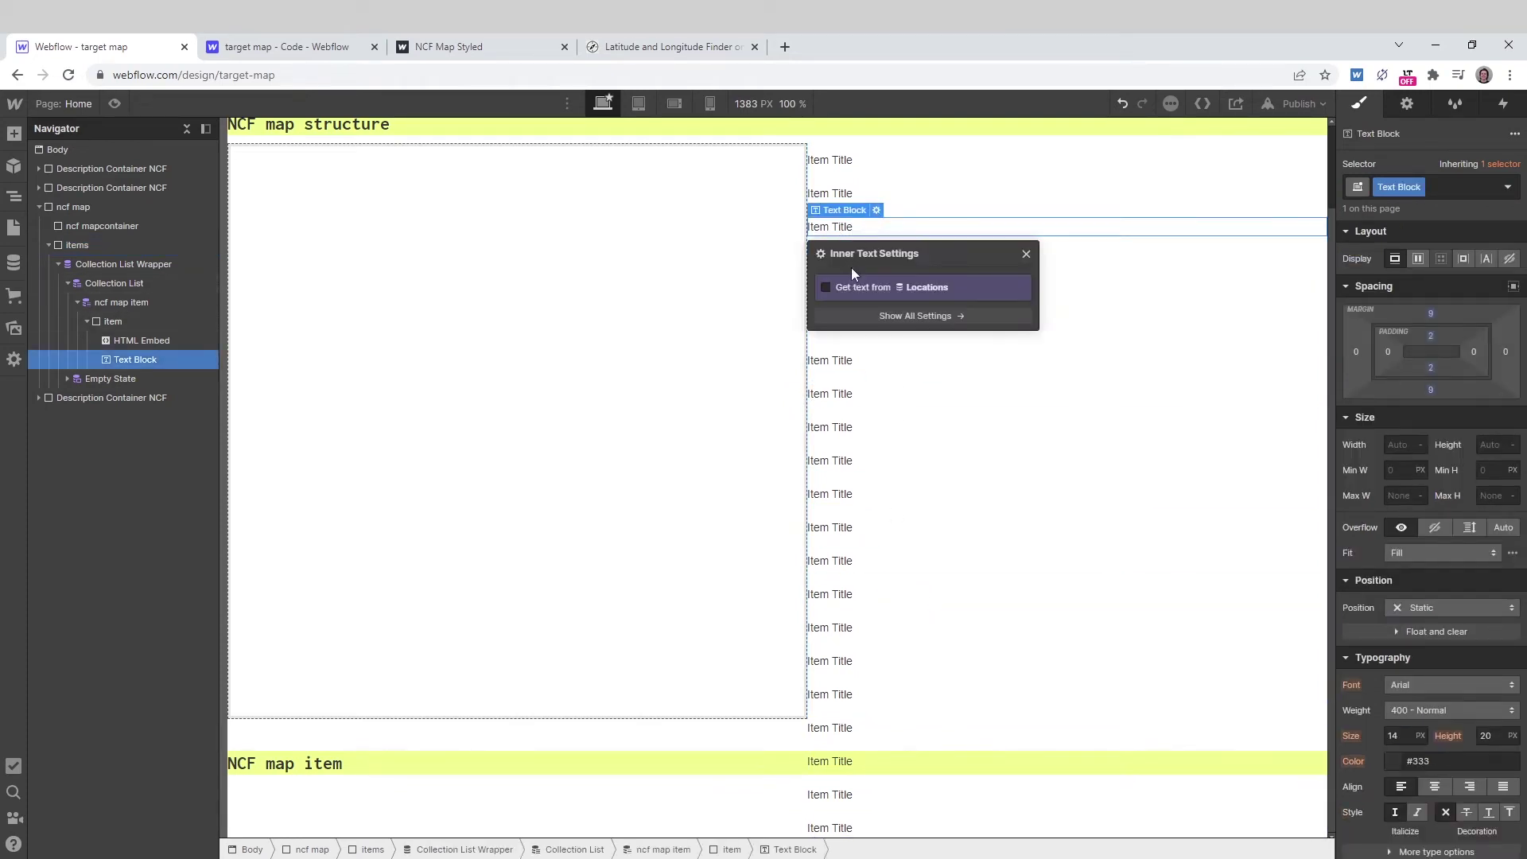
{"action": "left_click", "coordinate": [843, 291]}
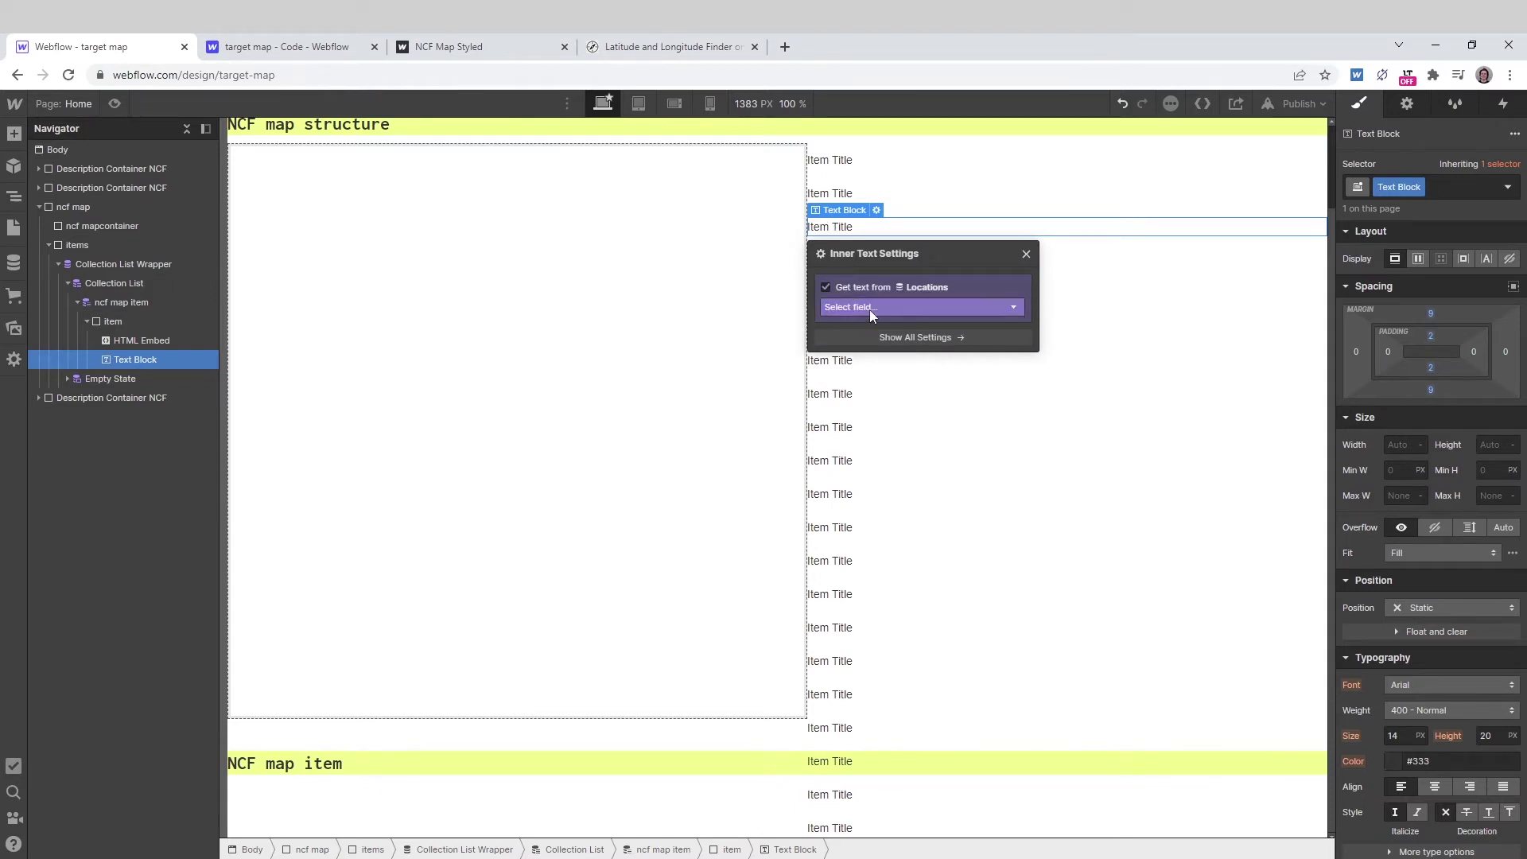
{"action": "left_click", "coordinate": [870, 308]}
{"action": "left_click", "coordinate": [872, 342]}
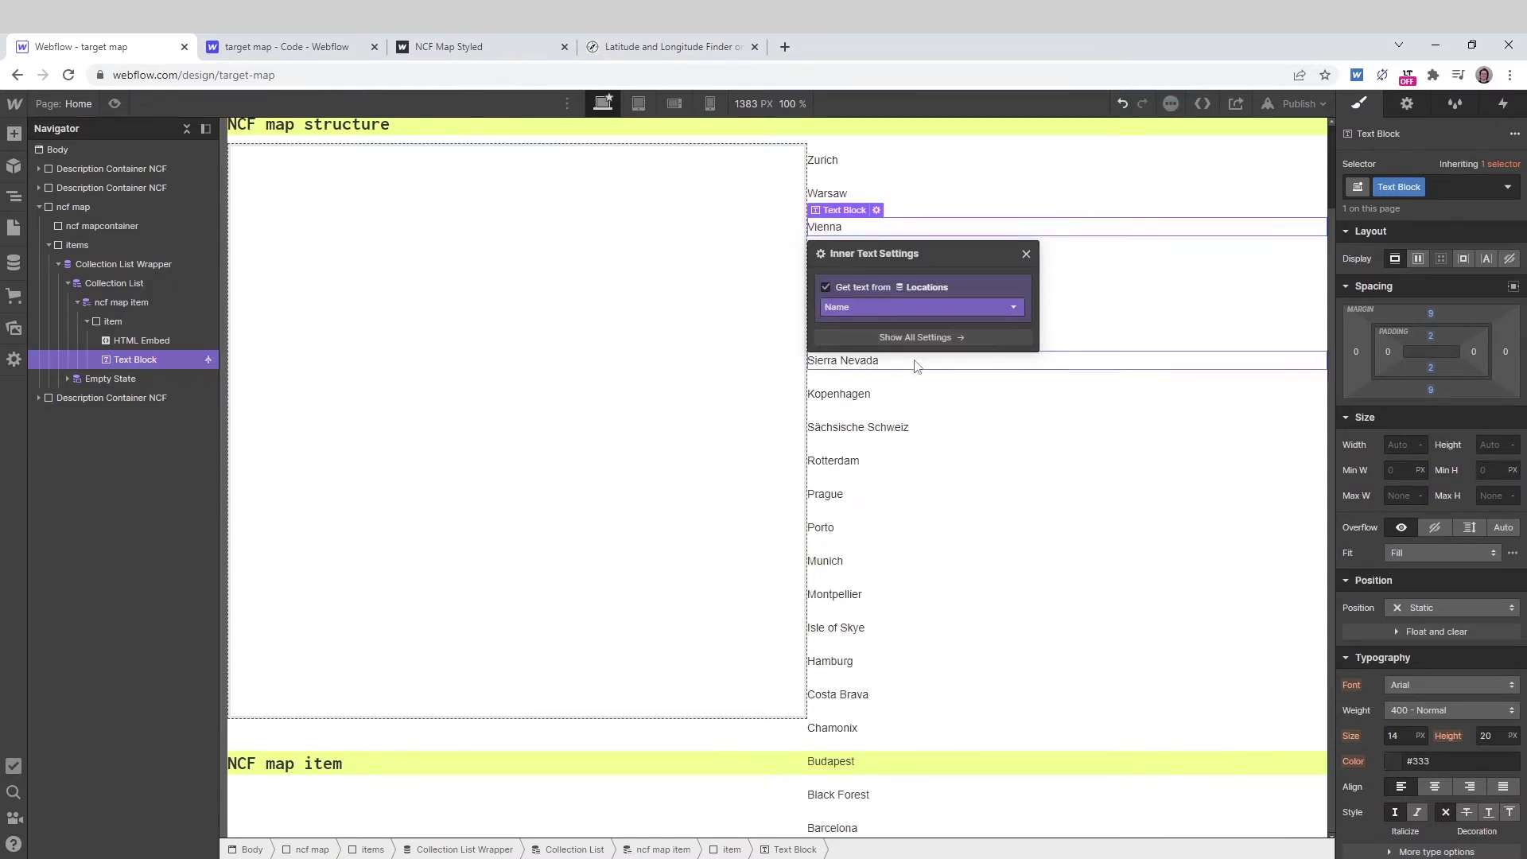
{"action": "left_click", "coordinate": [1025, 253]}
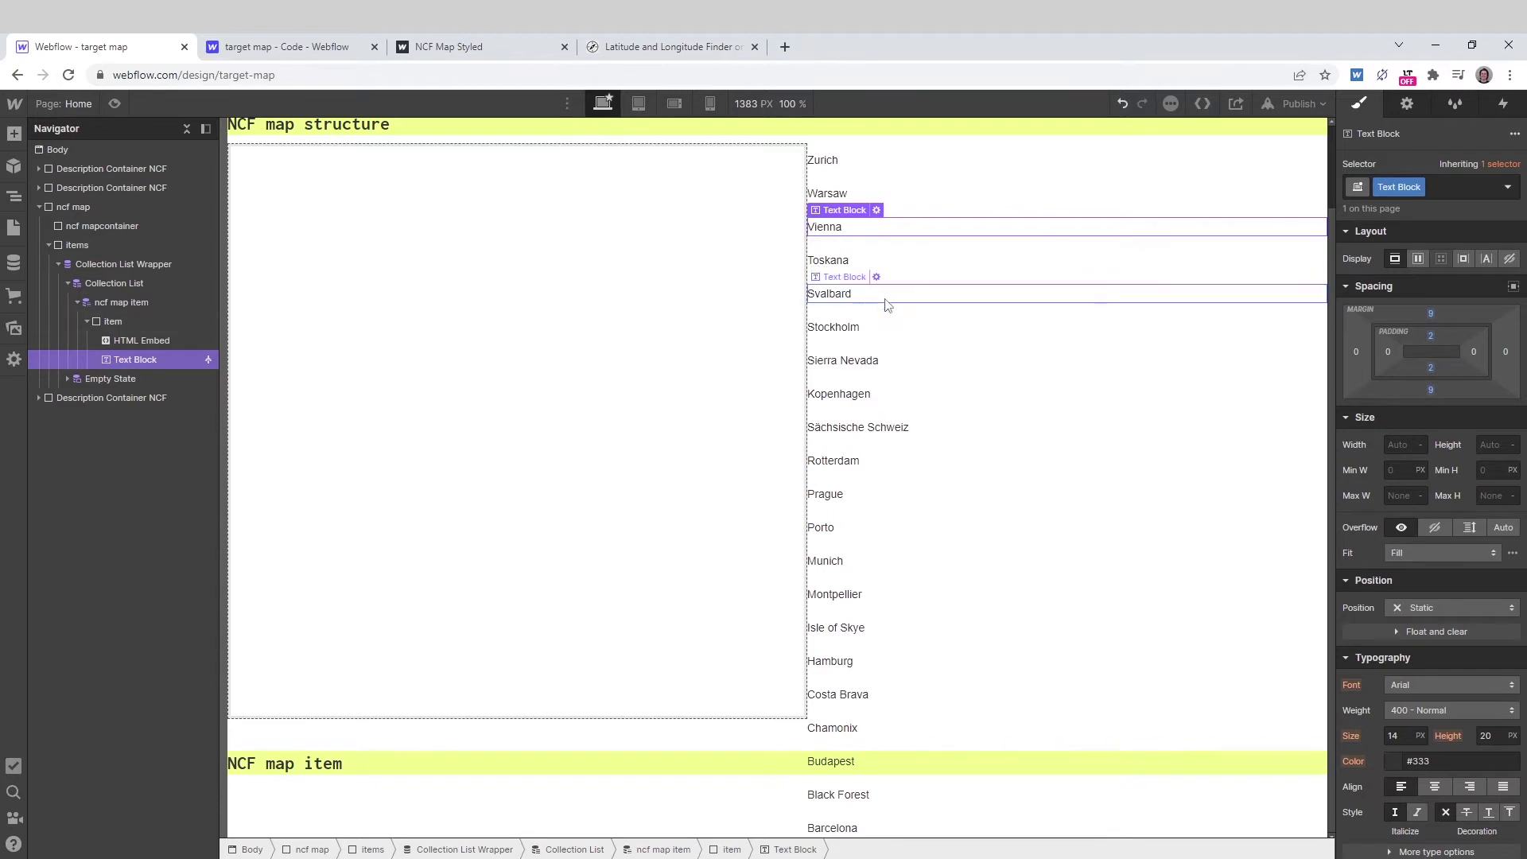
{"action": "left_click", "coordinate": [140, 344]}
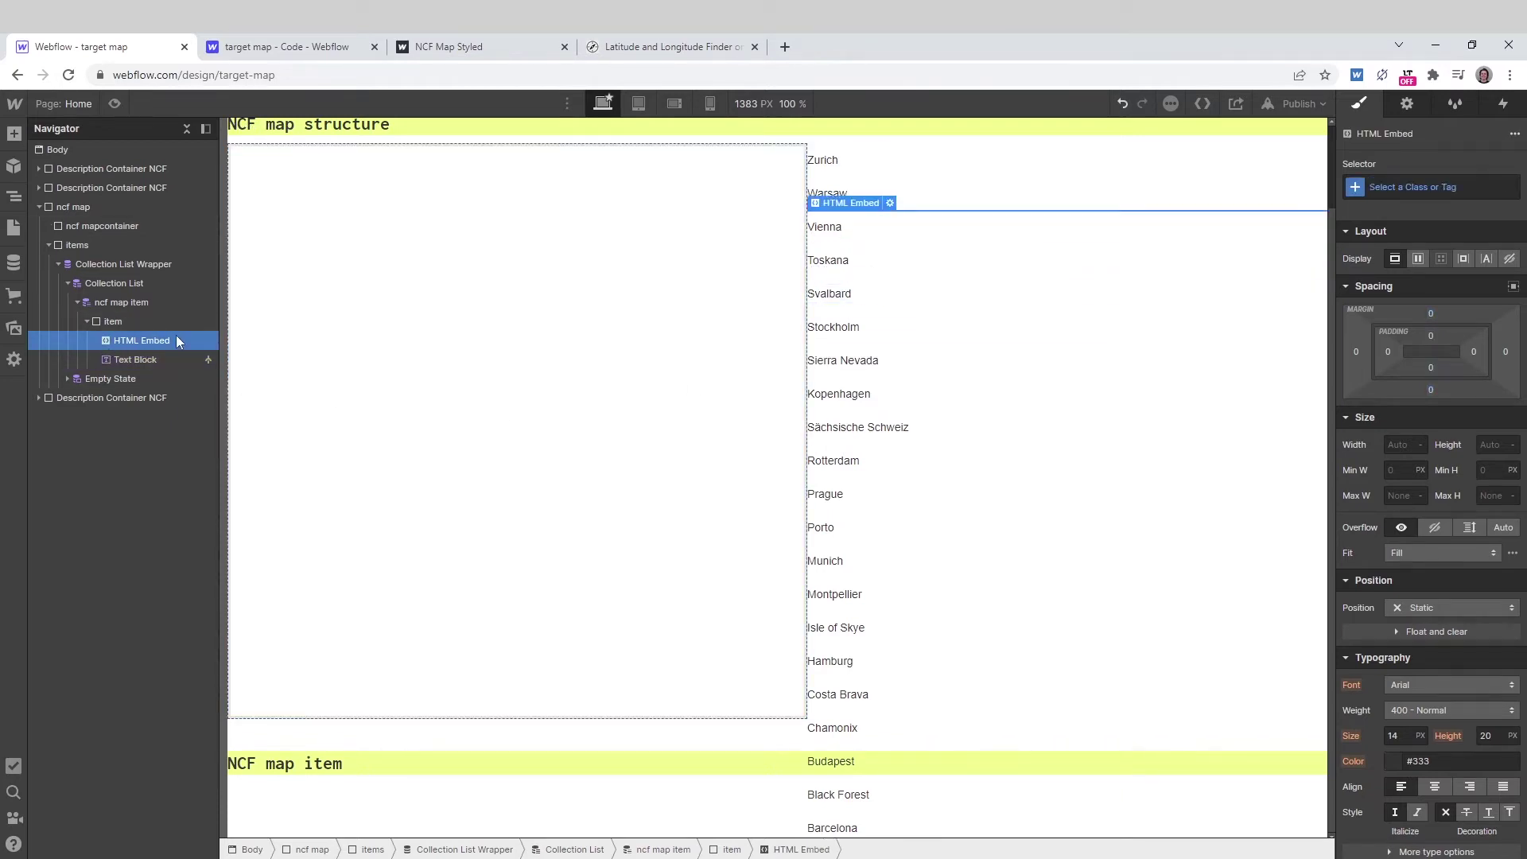
- In the HTML Embed code, replace the class's SLUG placeholder with the Slug field
{"action": "left_click", "coordinate": [889, 203]}
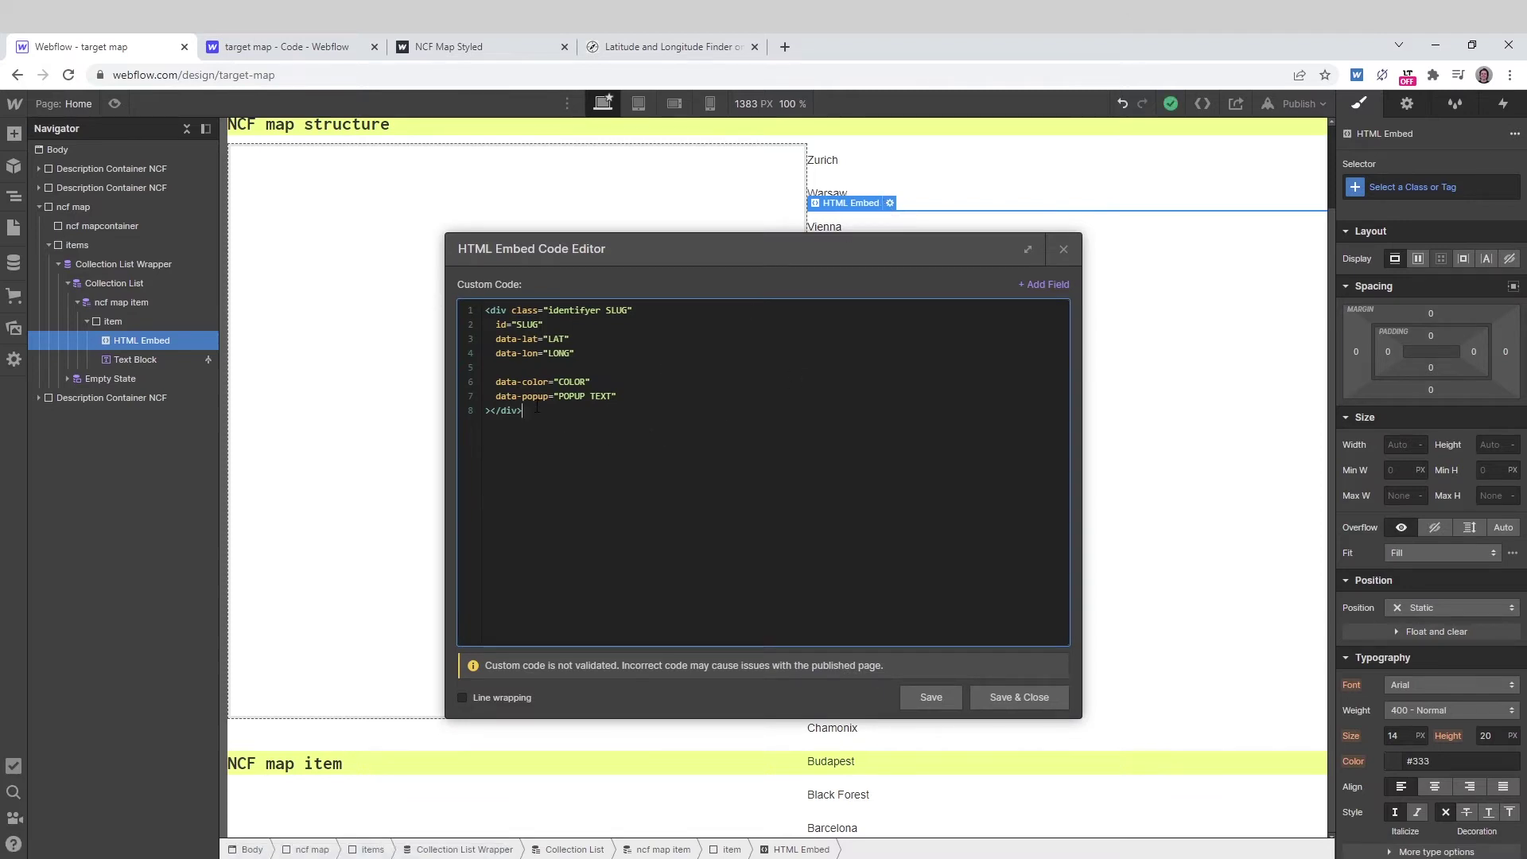
{"action": "left_click_drag", "start_coordinate": [538, 411], "coordinate": [539, 340]}
{"action": "left_click", "coordinate": [538, 382]}
{"action": "left_click", "coordinate": [633, 358]}
{"action": "double_click", "coordinate": [620, 311]}
{"action": "left_click", "coordinate": [1057, 286]}
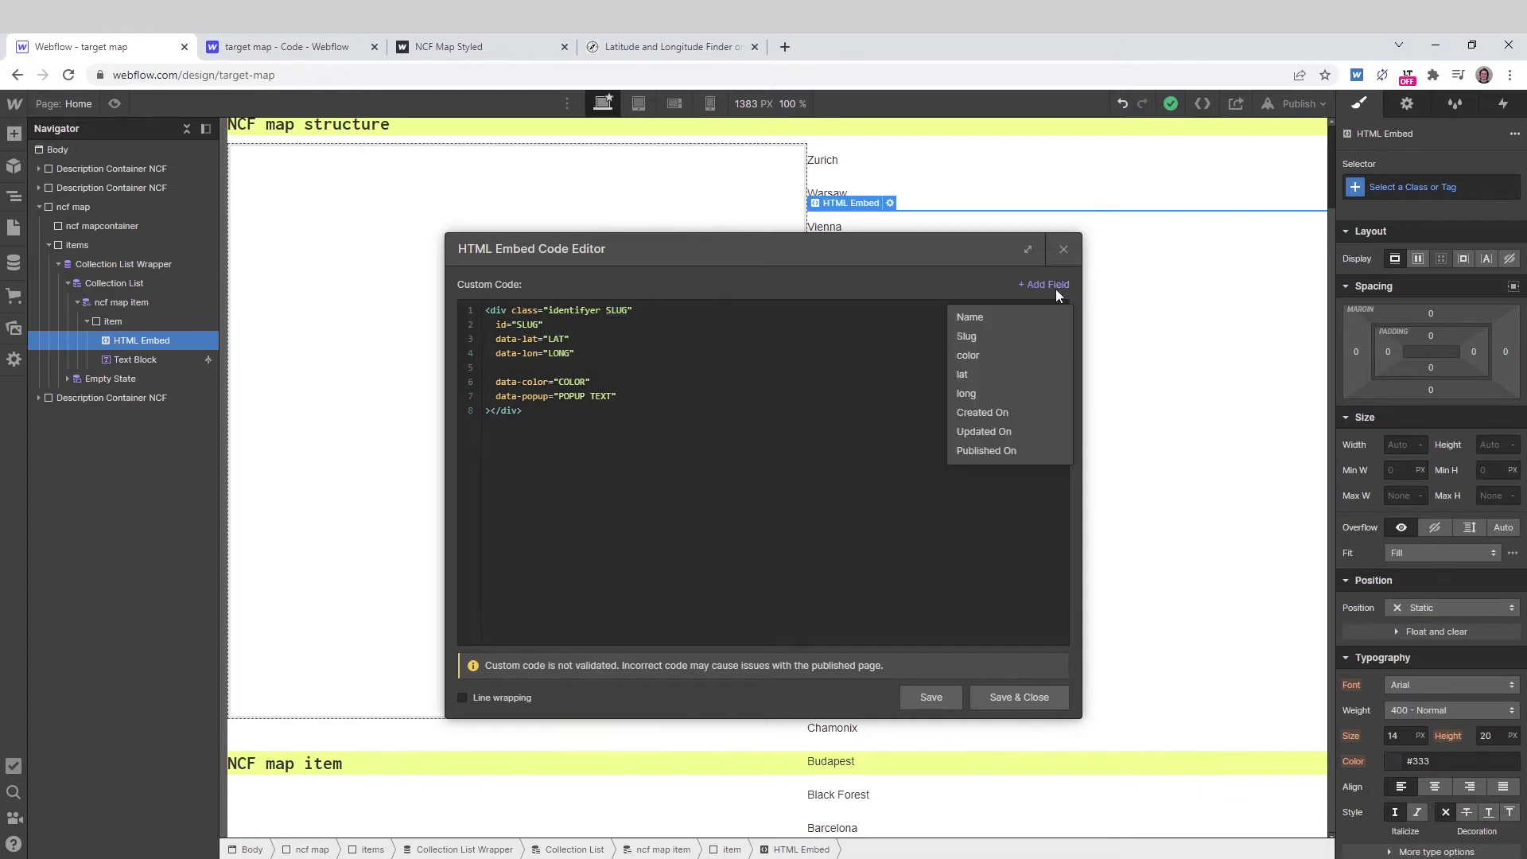
{"action": "left_click", "coordinate": [1007, 333]}
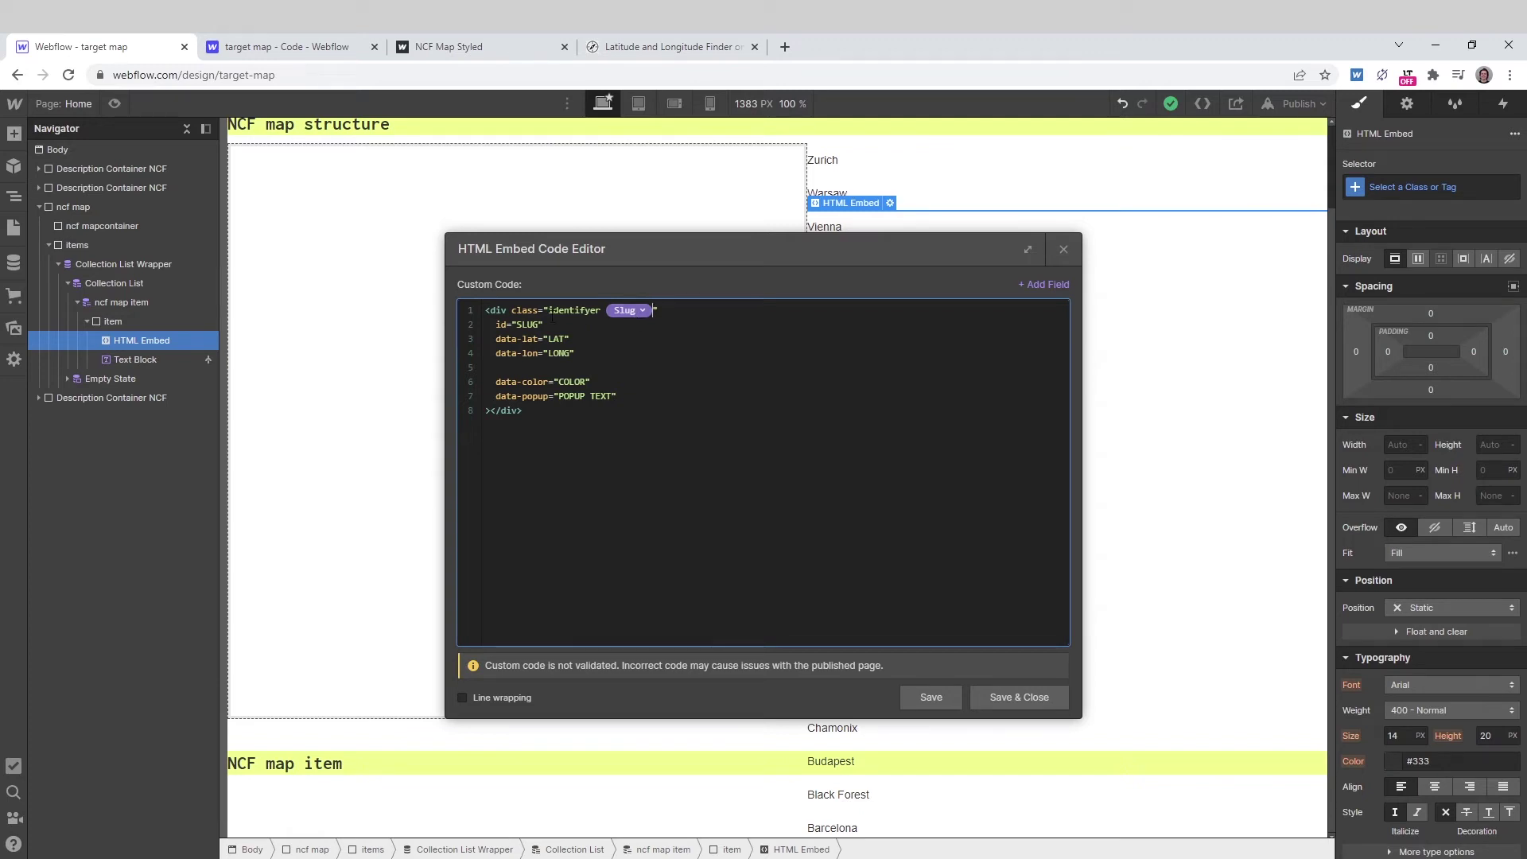
- Replace the id's SLUG, LAT, LONG and COLOR placeholders with the Slug, lat, long and color fields
{"action": "double_click", "coordinate": [527, 324]}
{"action": "left_click", "coordinate": [1048, 287]}
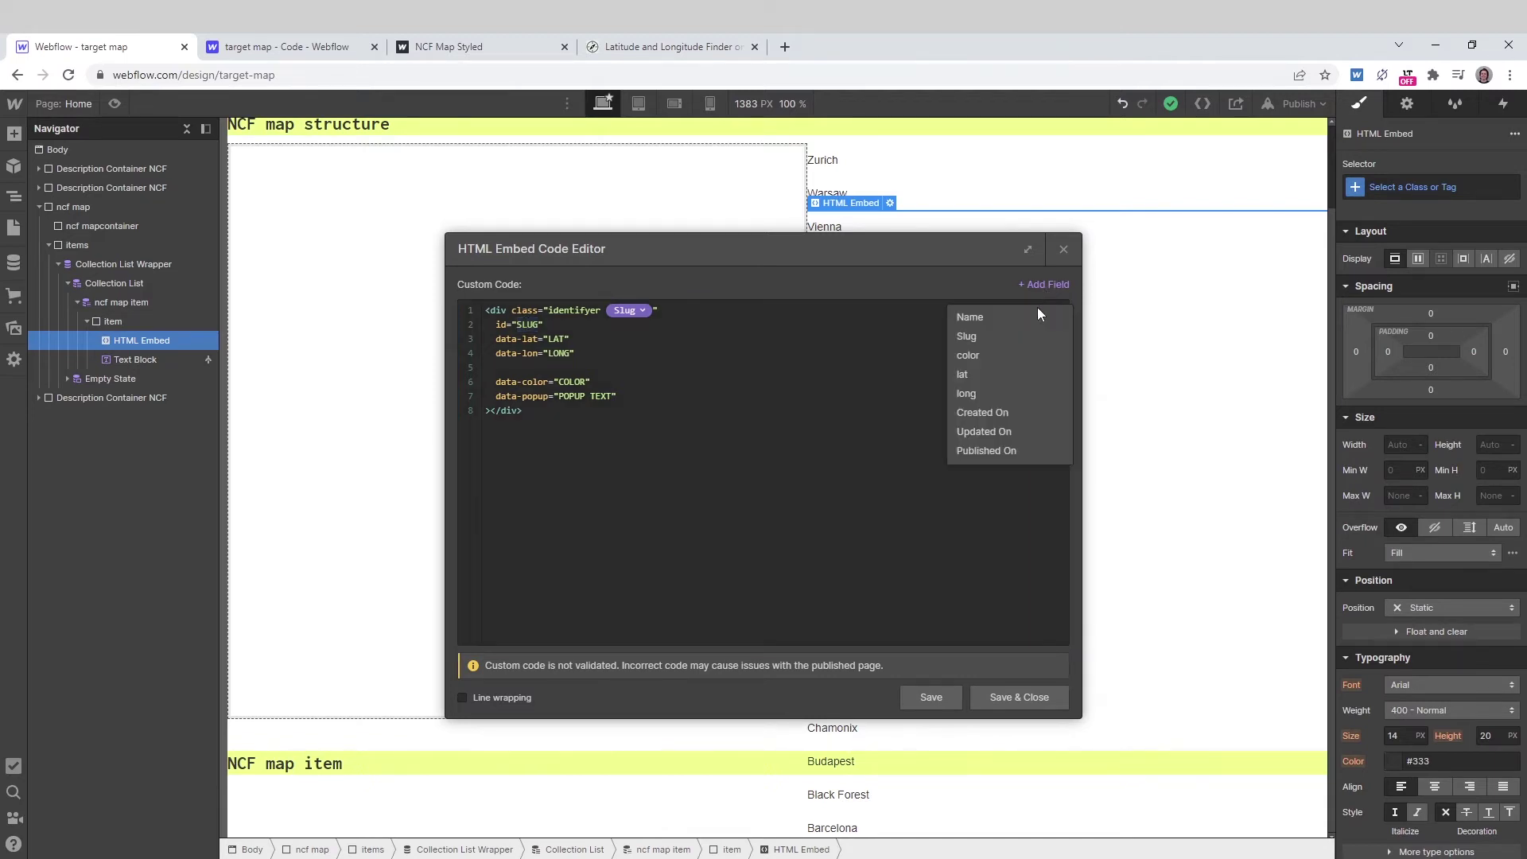
{"action": "left_click", "coordinate": [982, 337]}
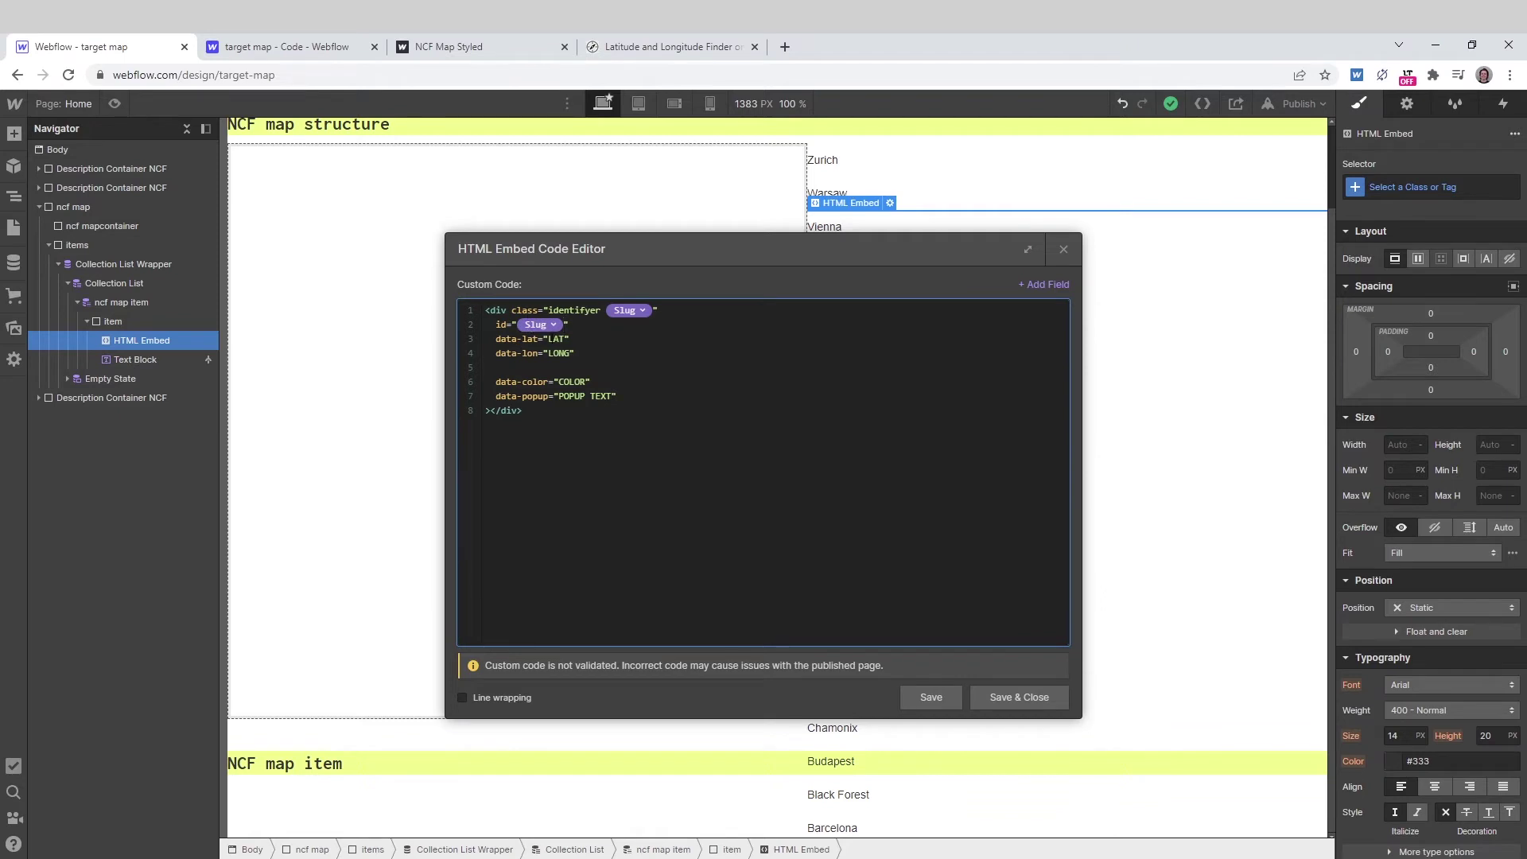
{"action": "left_click", "coordinate": [1047, 284]}
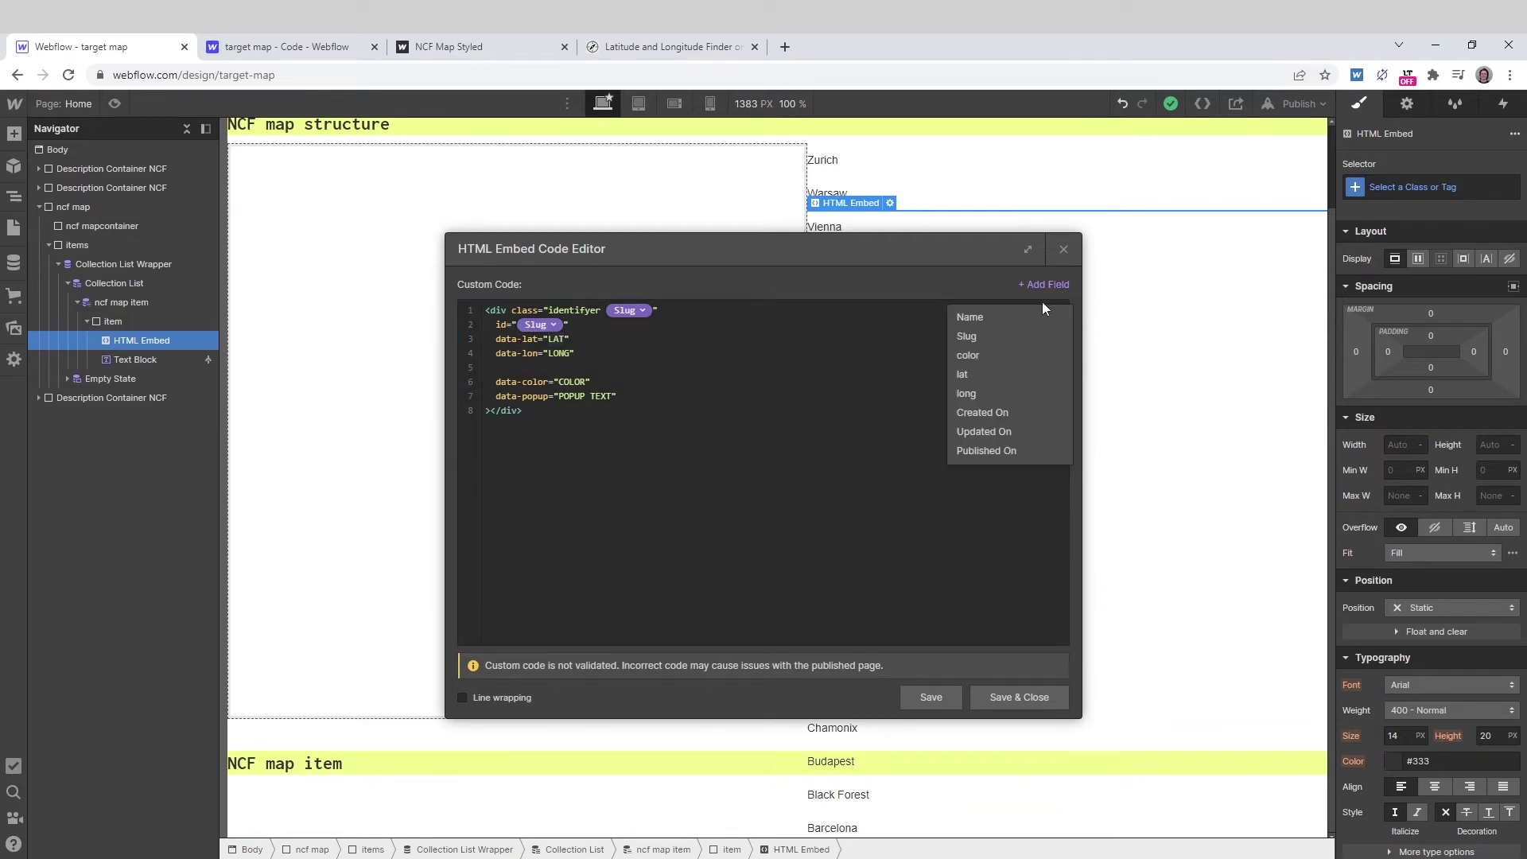
{"action": "left_click", "coordinate": [980, 373]}
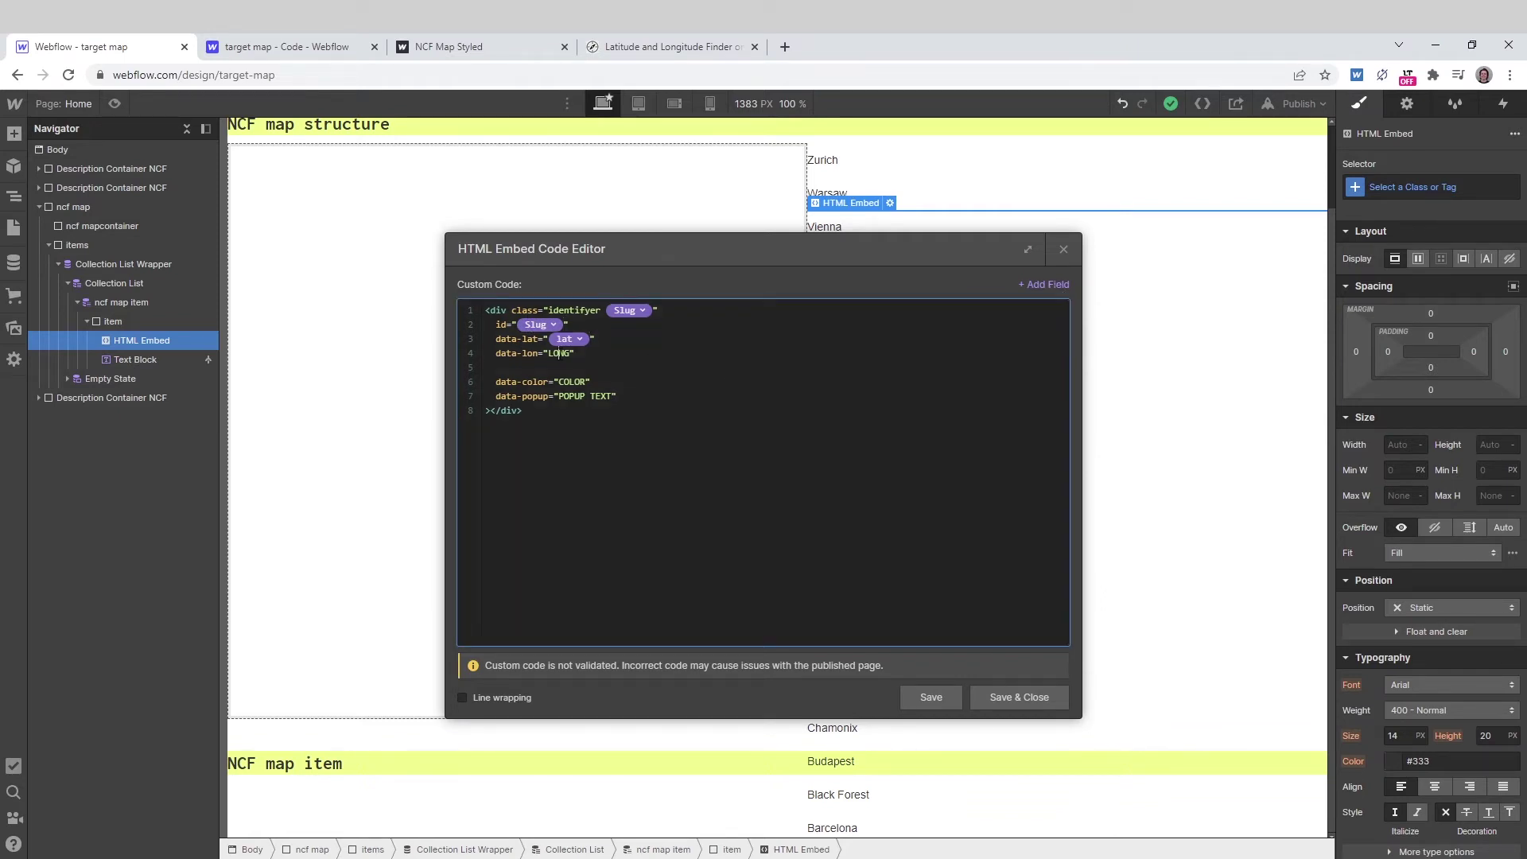
{"action": "double_click", "coordinate": [559, 353]}
{"action": "left_click", "coordinate": [1042, 286]}
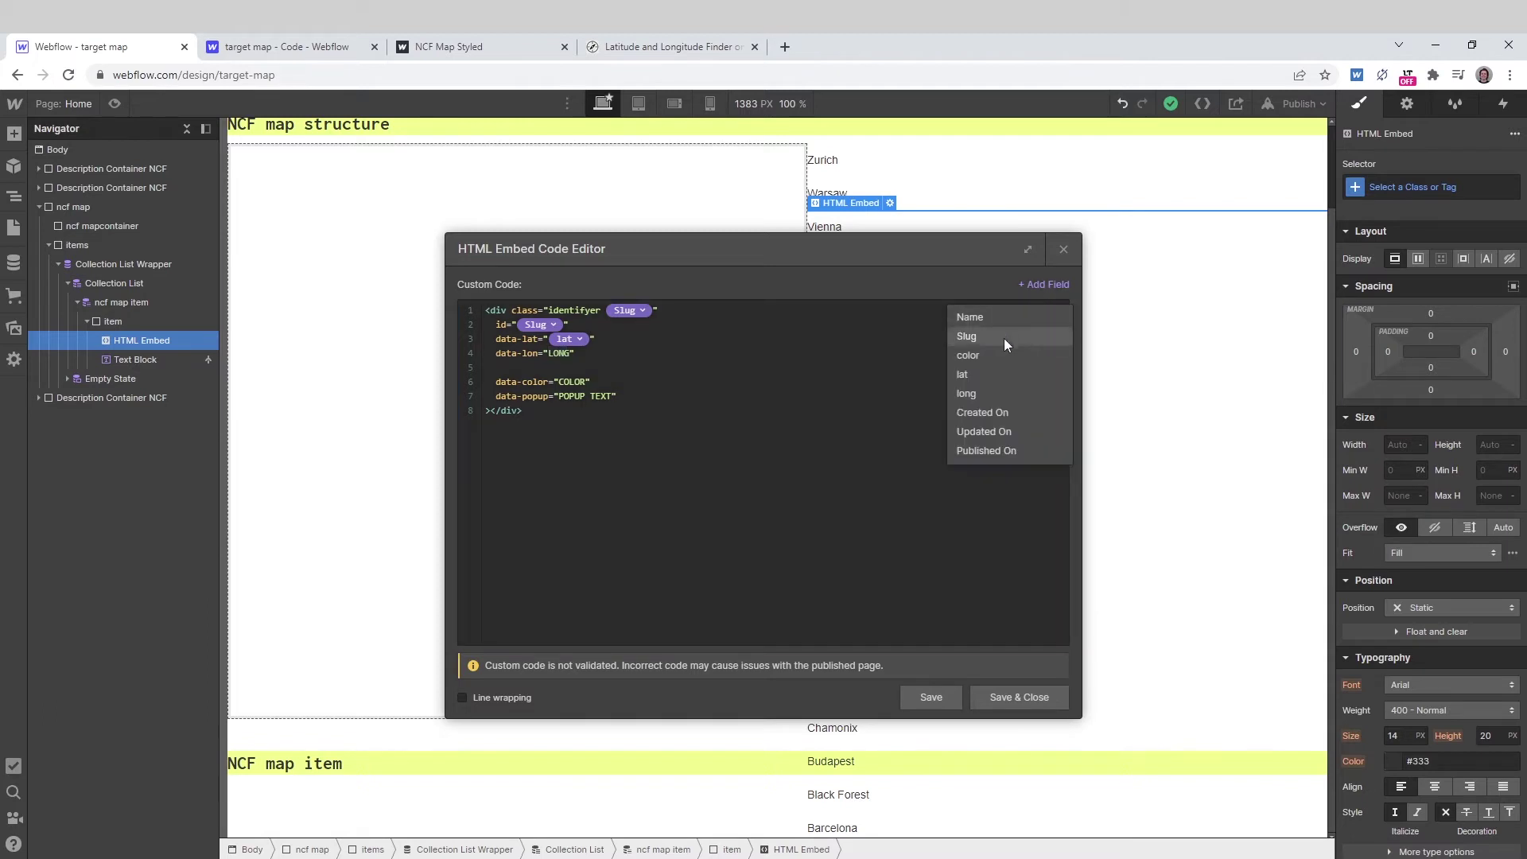
{"action": "left_click", "coordinate": [977, 390]}
{"action": "double_click", "coordinate": [574, 382]}
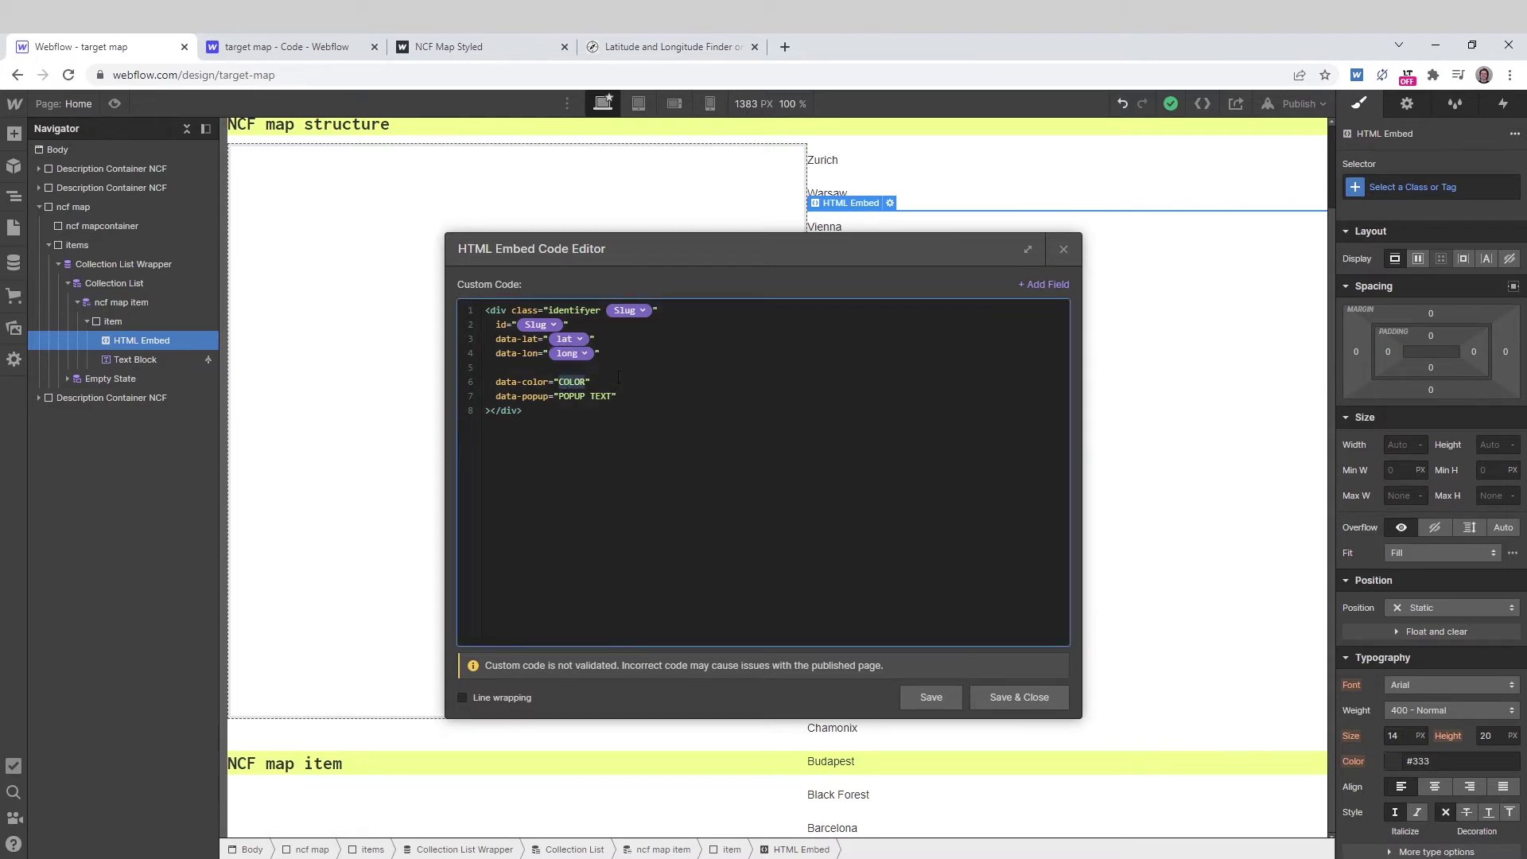
{"action": "left_click", "coordinate": [1037, 286]}
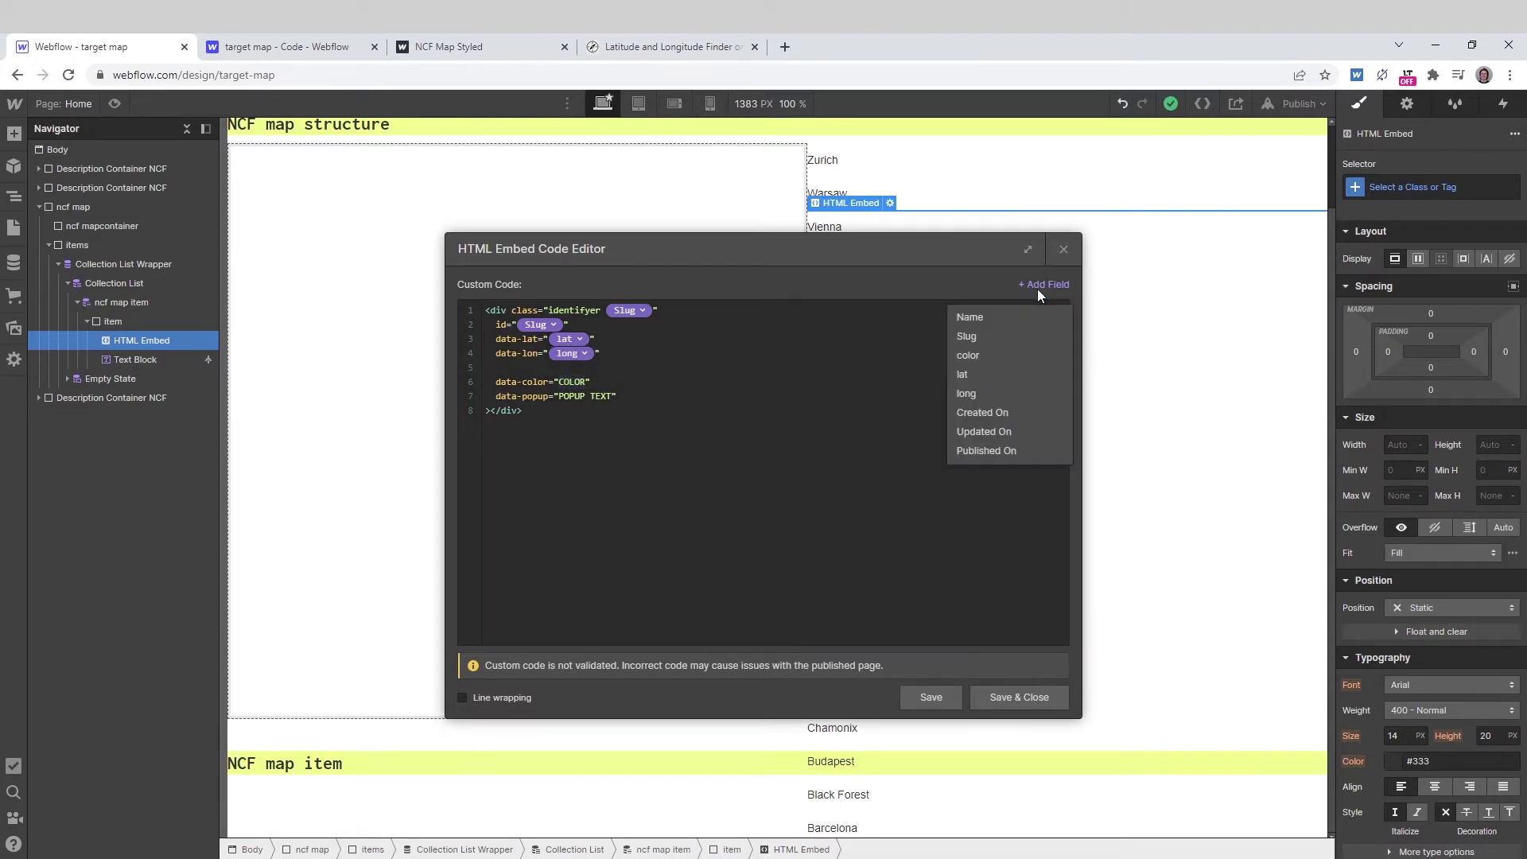
{"action": "left_click", "coordinate": [994, 356]}
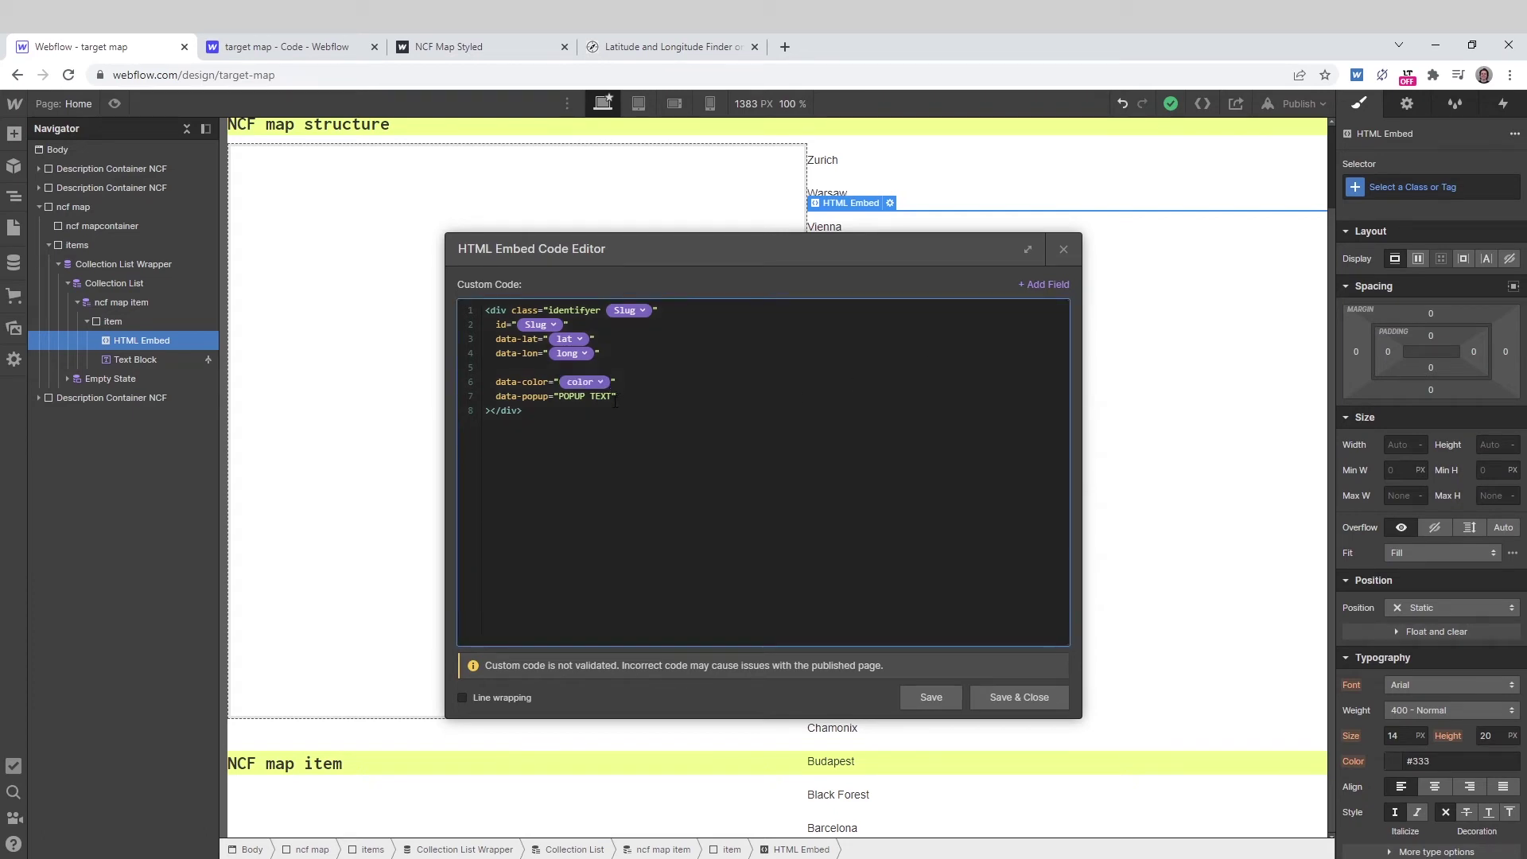
- Replace the POPUP TEXT placeholder with the Name field and remove the stray space
{"action": "left_click_drag", "start_coordinate": [615, 402], "coordinate": [559, 396]}
{"action": "left_click", "coordinate": [274, 46]}
{"action": "left_click", "coordinate": [442, 46]}
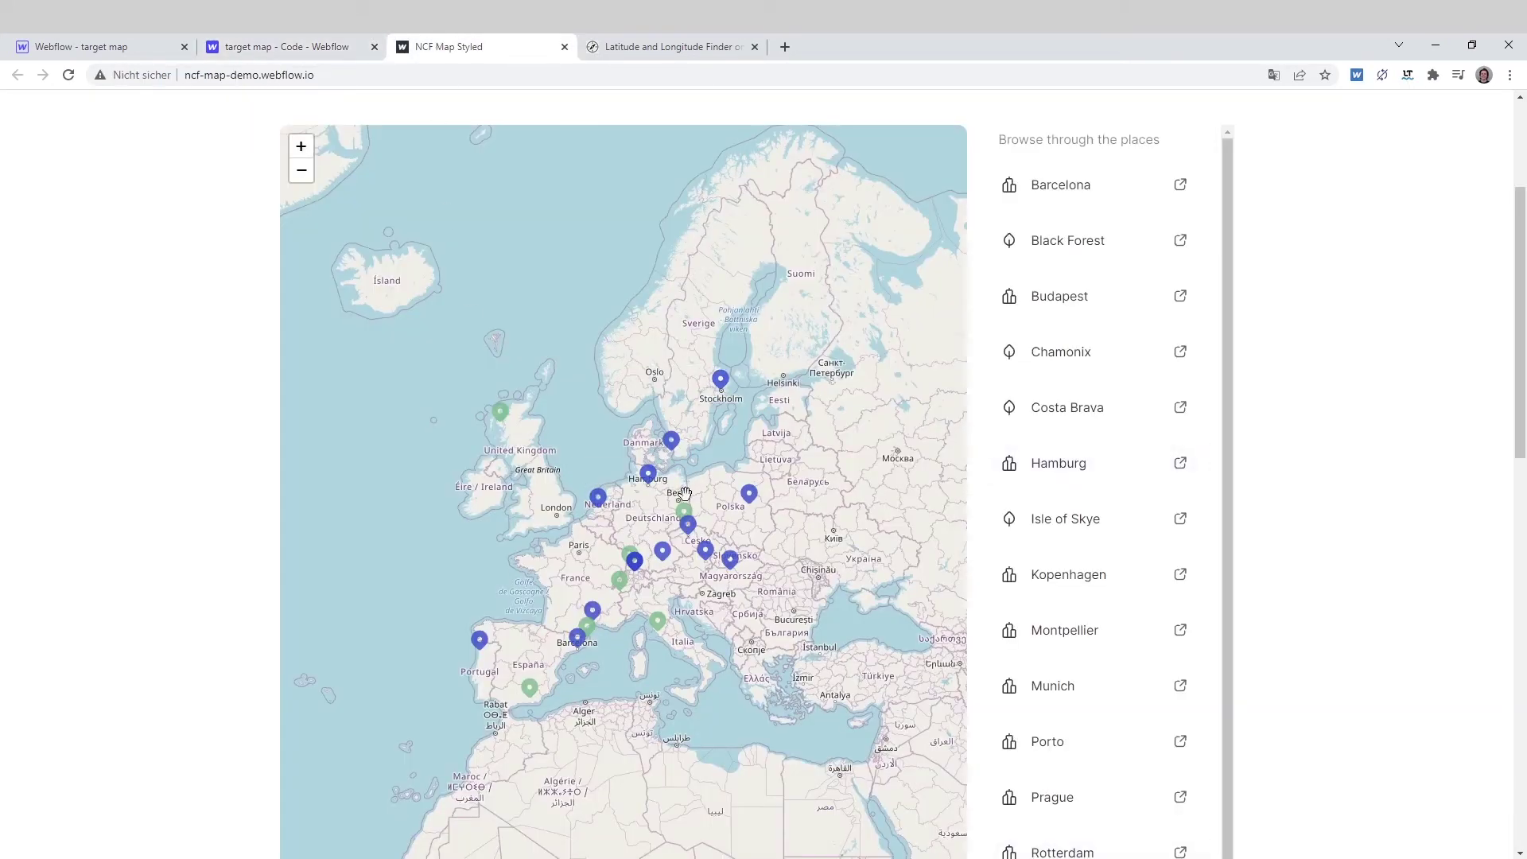
{"action": "left_click", "coordinate": [241, 40]}
{"action": "left_click", "coordinate": [125, 48]}
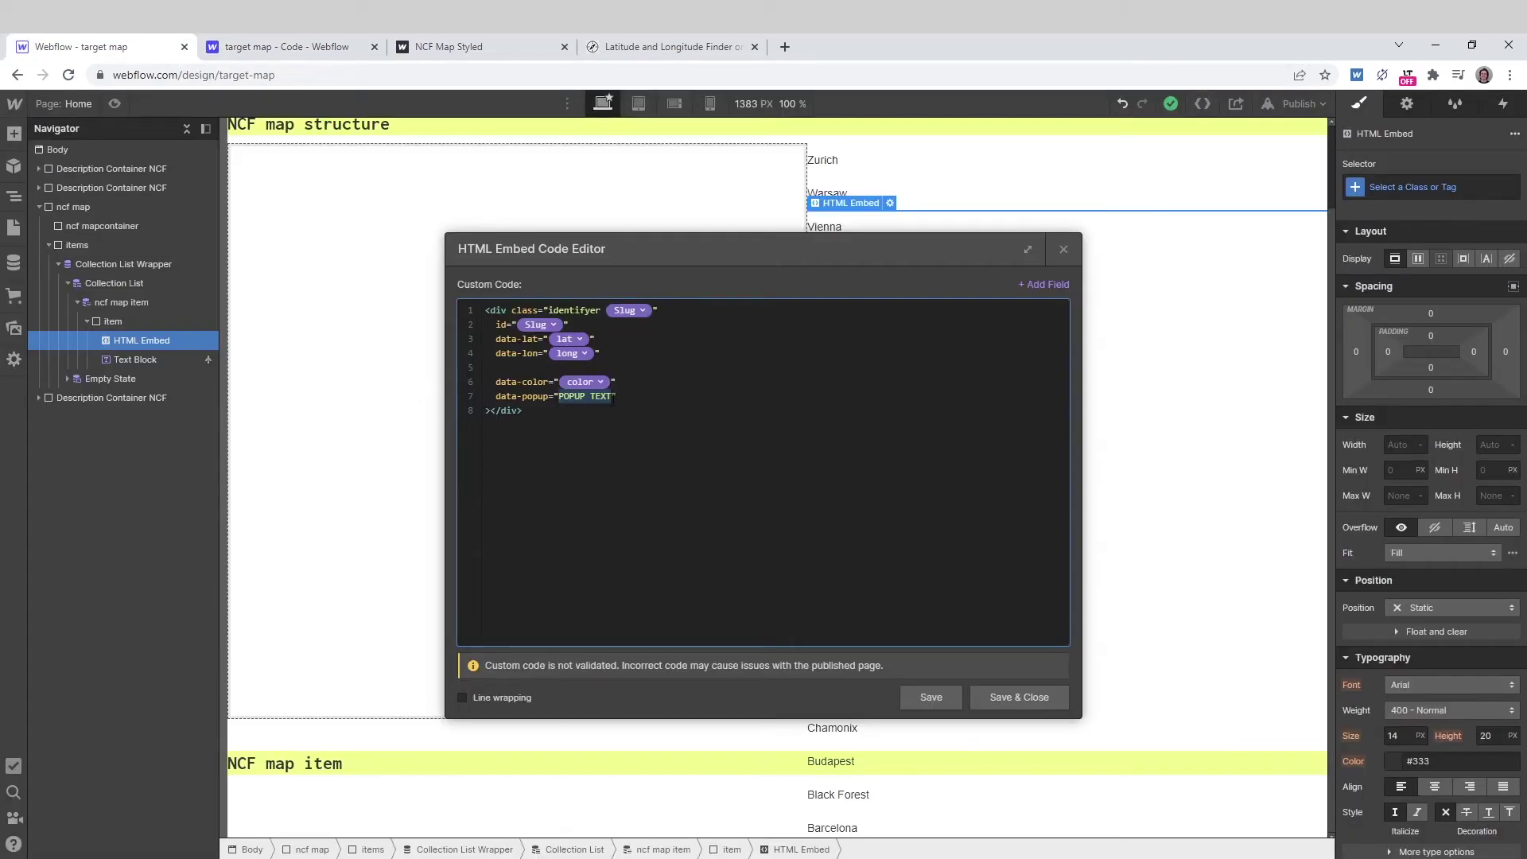
{"action": "left_click", "coordinate": [616, 398]}
{"action": "left_click_drag", "start_coordinate": [612, 396], "coordinate": [559, 399]}
{"action": "left_click", "coordinate": [1057, 285]}
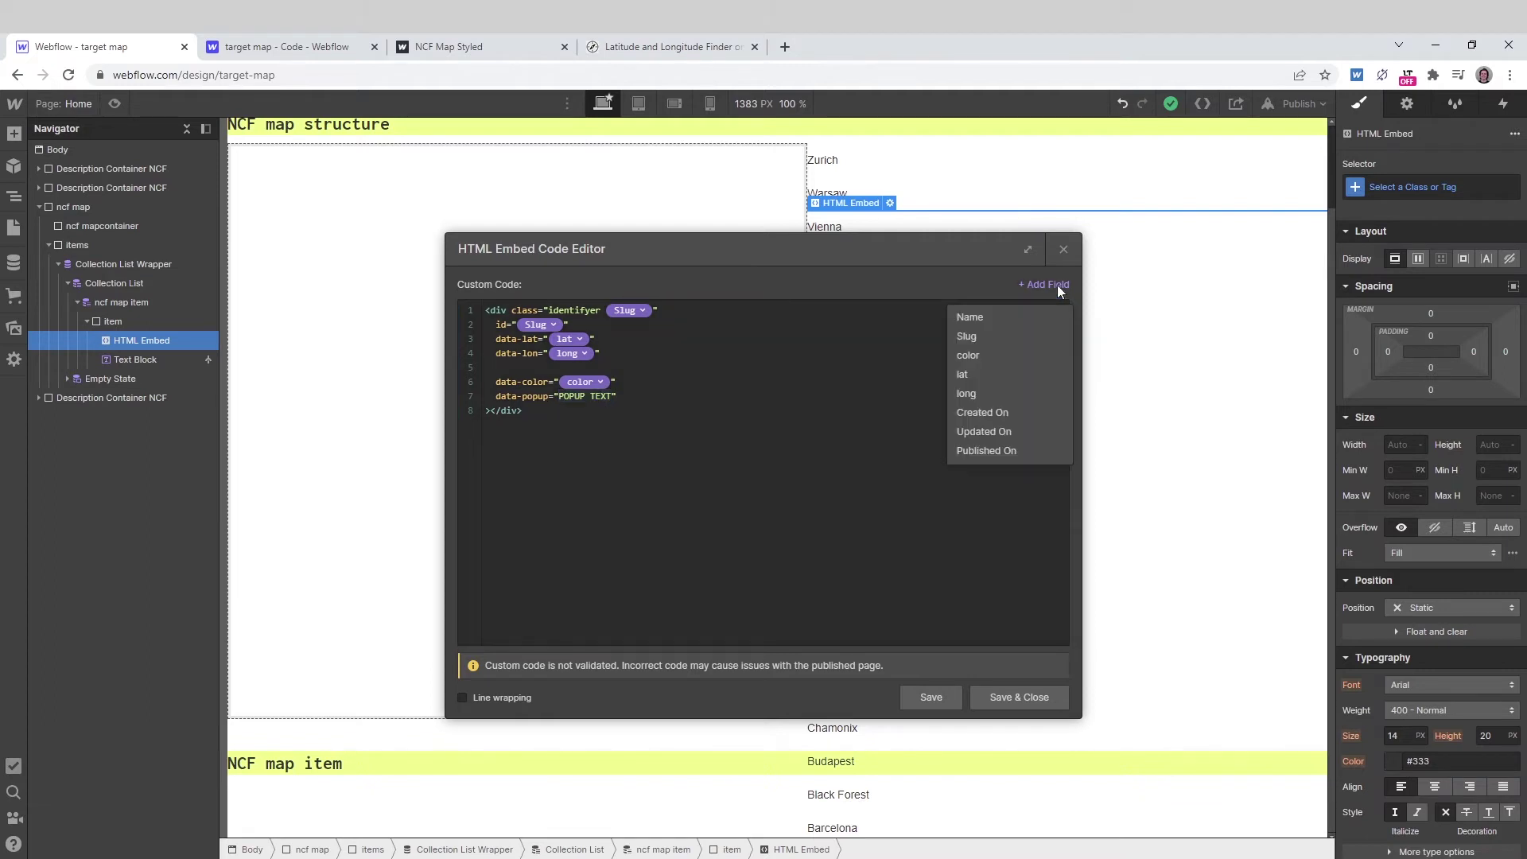
{"action": "left_click", "coordinate": [980, 318]}
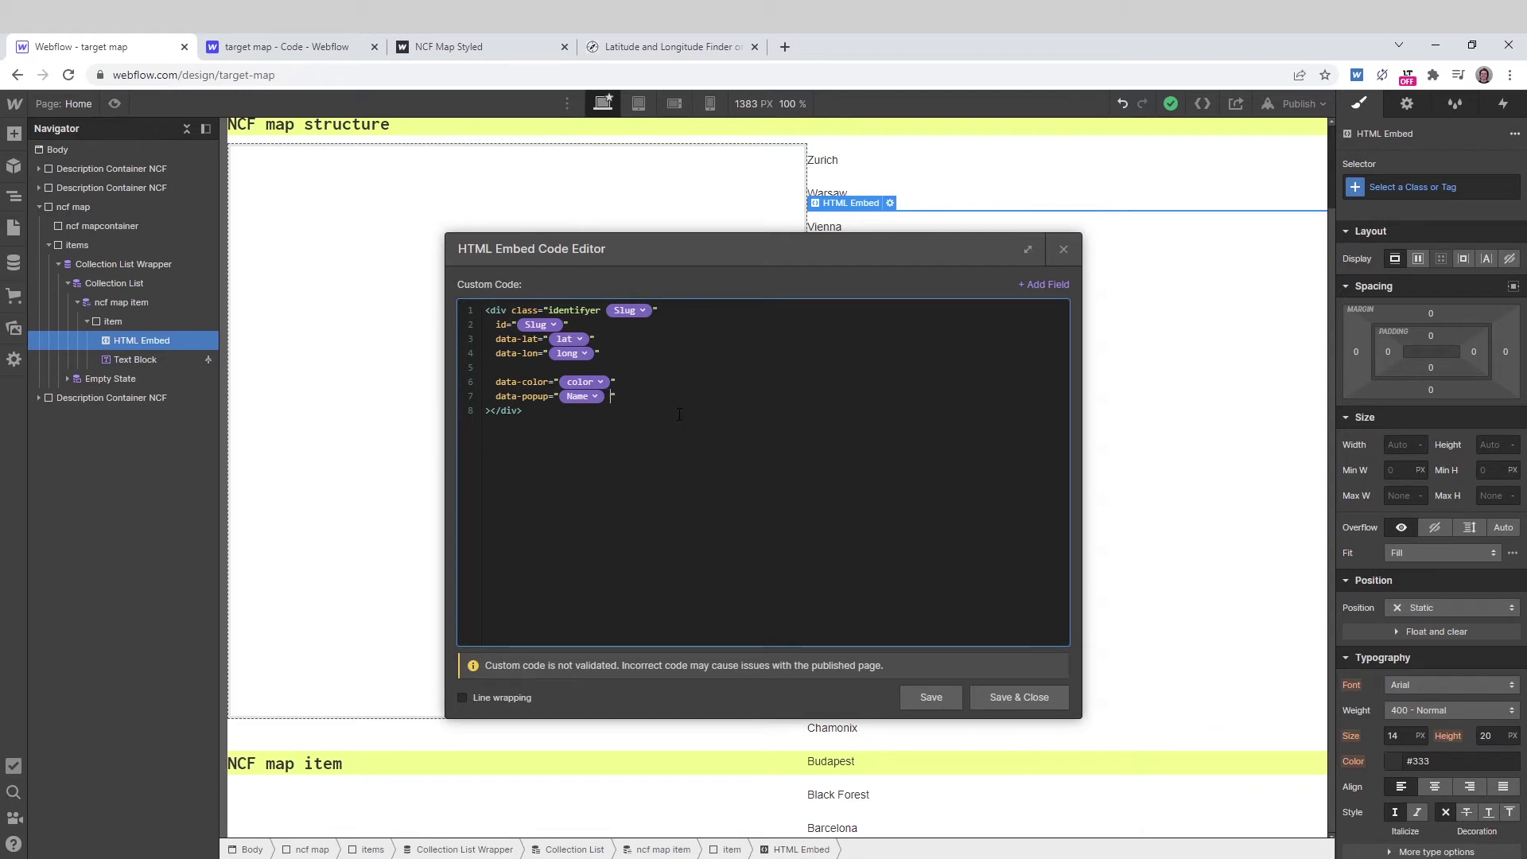
{"action": "key", "text": "BackSpace"}
- Save the embed code and stop the items column growing so the map widens
{"action": "left_click", "coordinate": [1014, 699]}
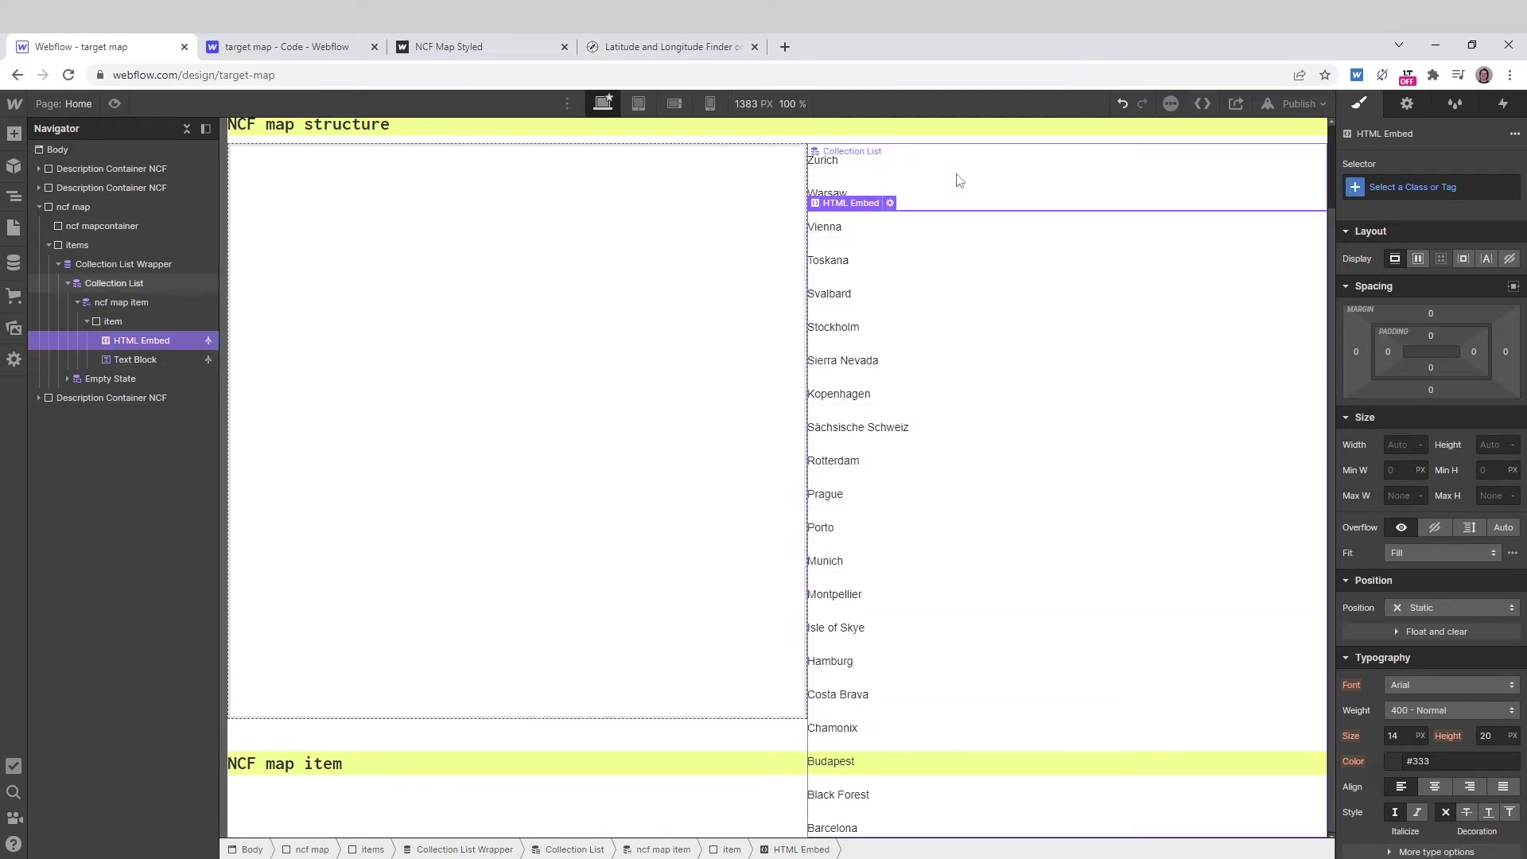
{"action": "left_click", "coordinate": [959, 181]}
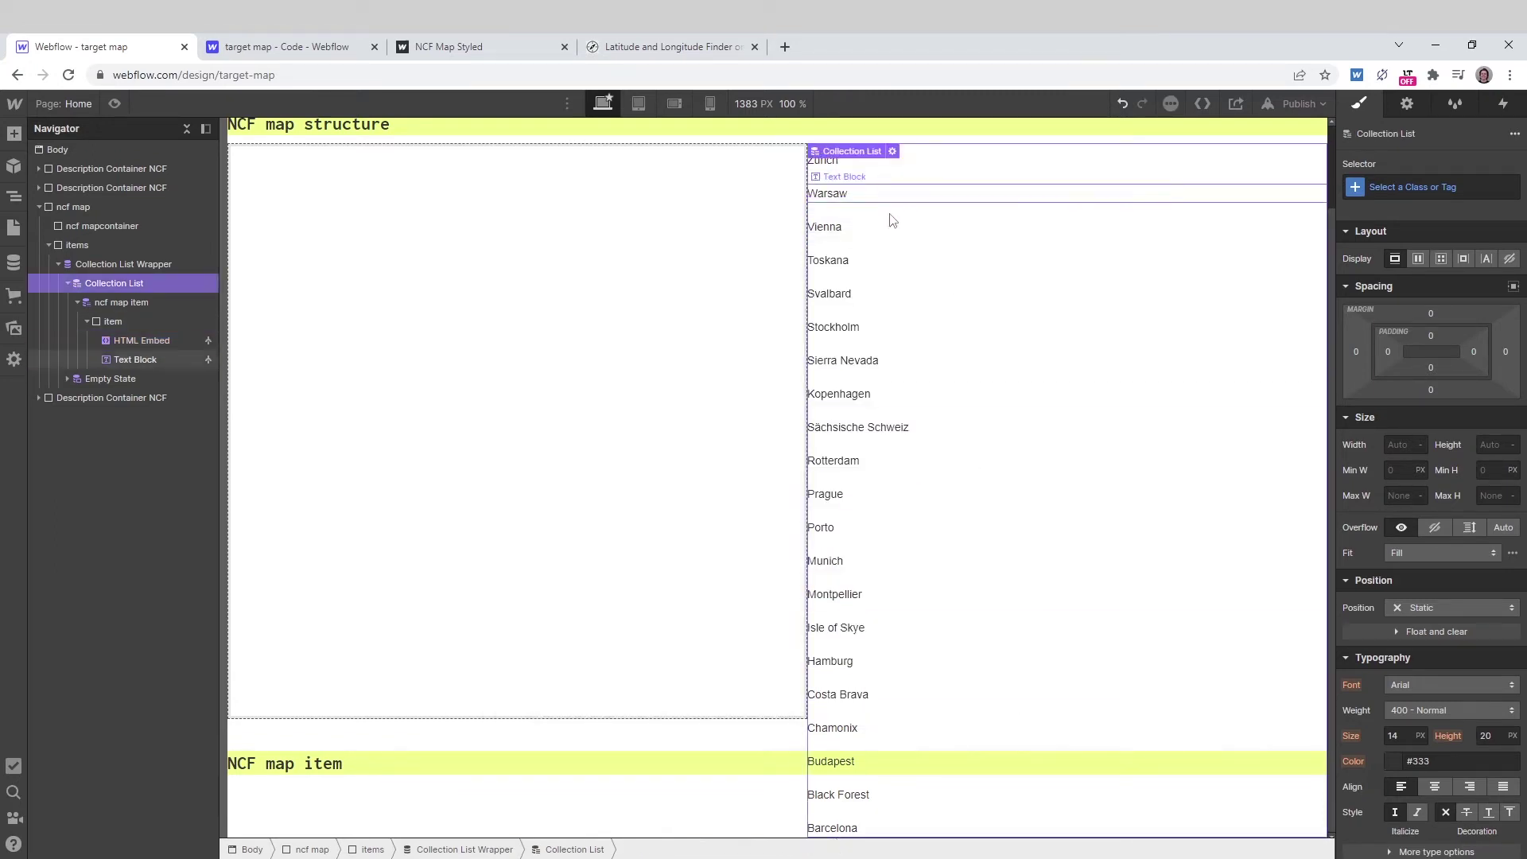
{"action": "left_click", "coordinate": [127, 246]}
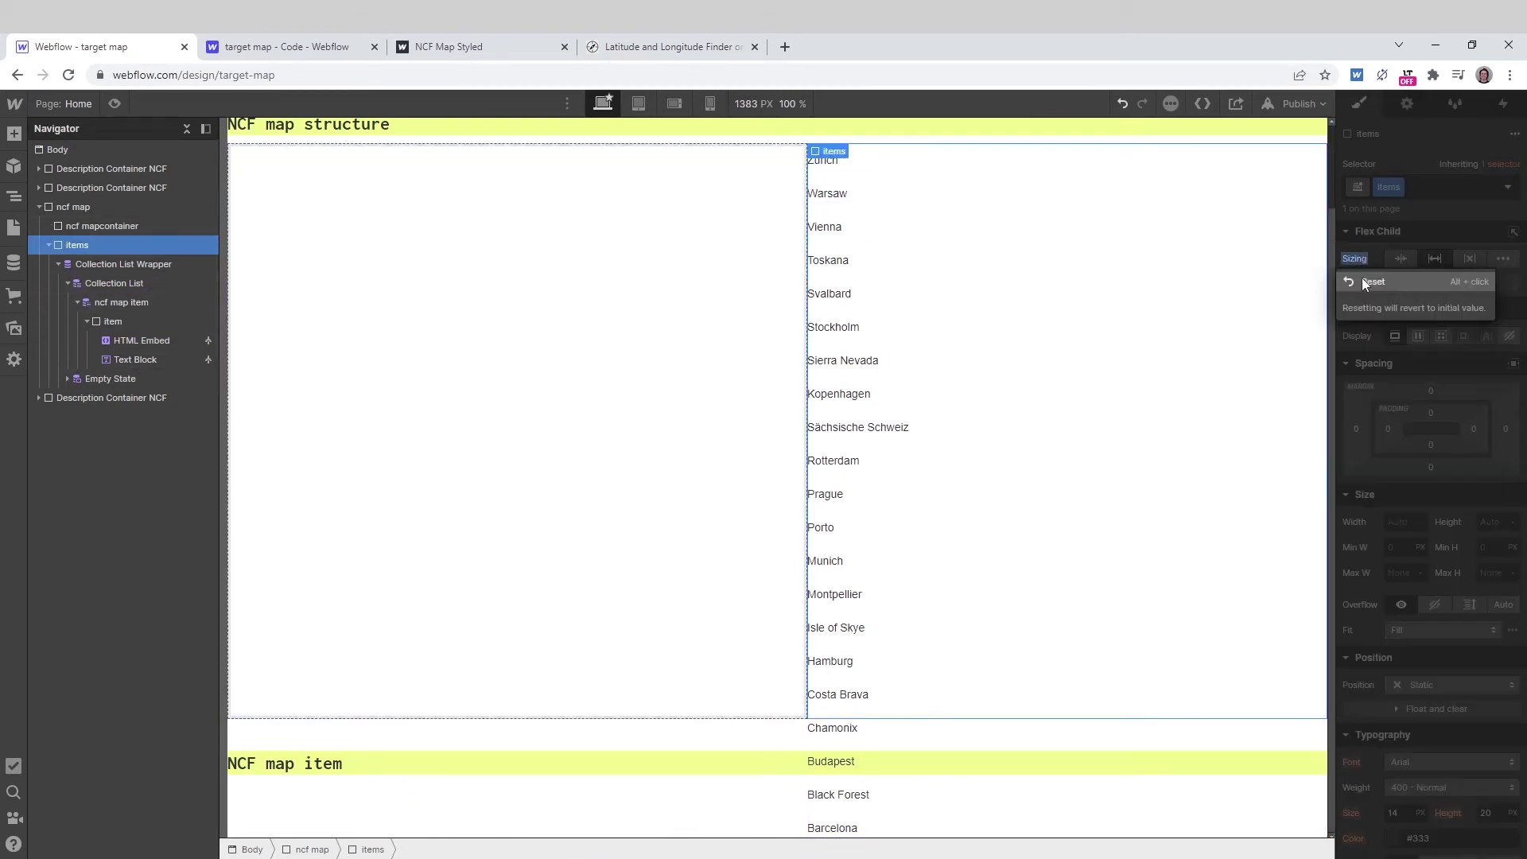
{"action": "left_click", "coordinate": [1399, 259]}
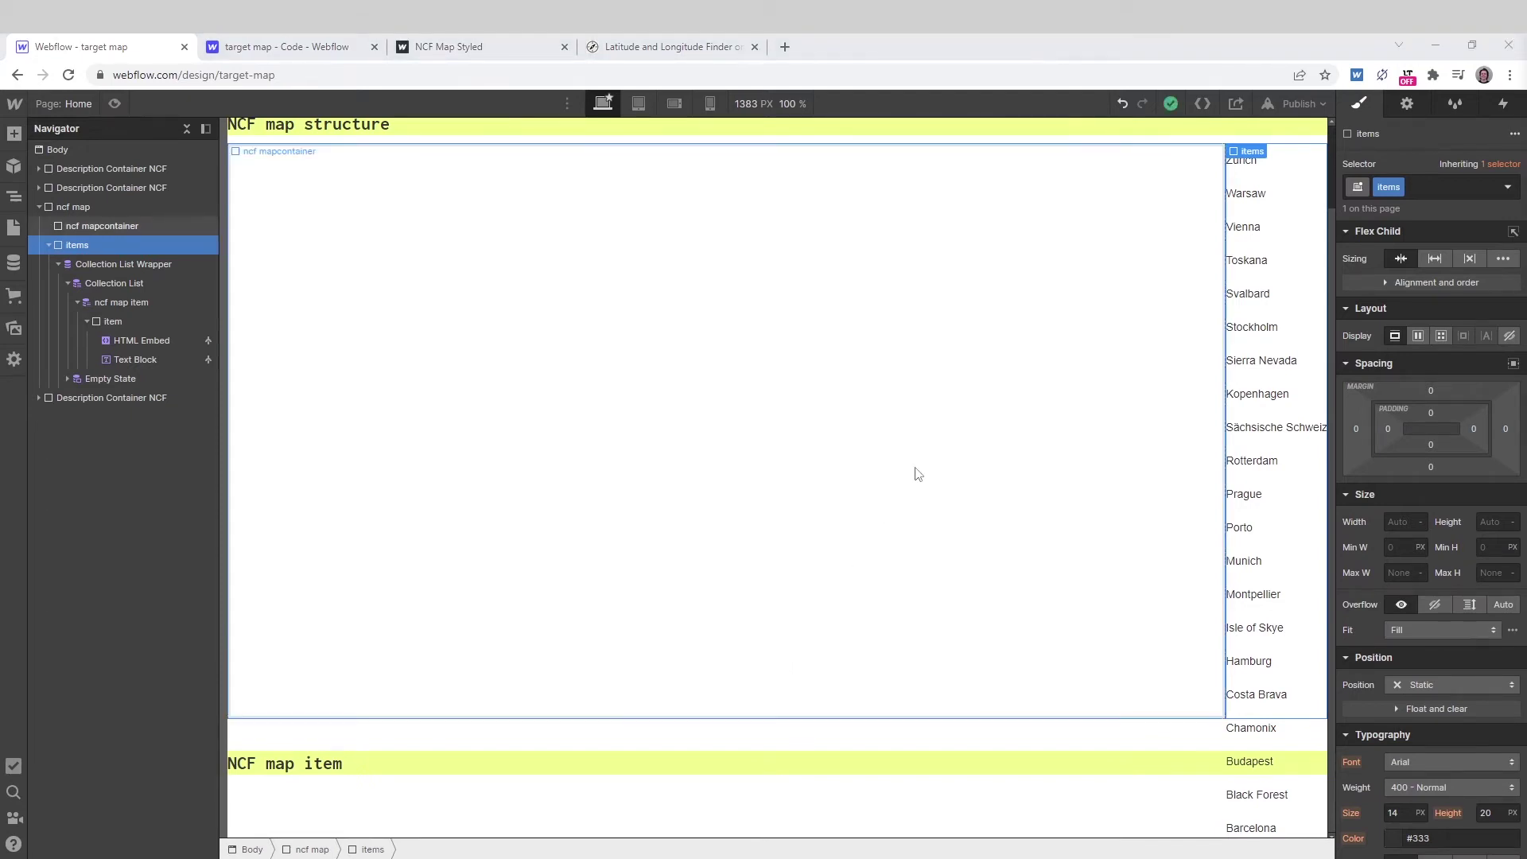
- Publish the site to target-map.webflow.io and view the live tab
{"action": "left_click", "coordinate": [1292, 105]}
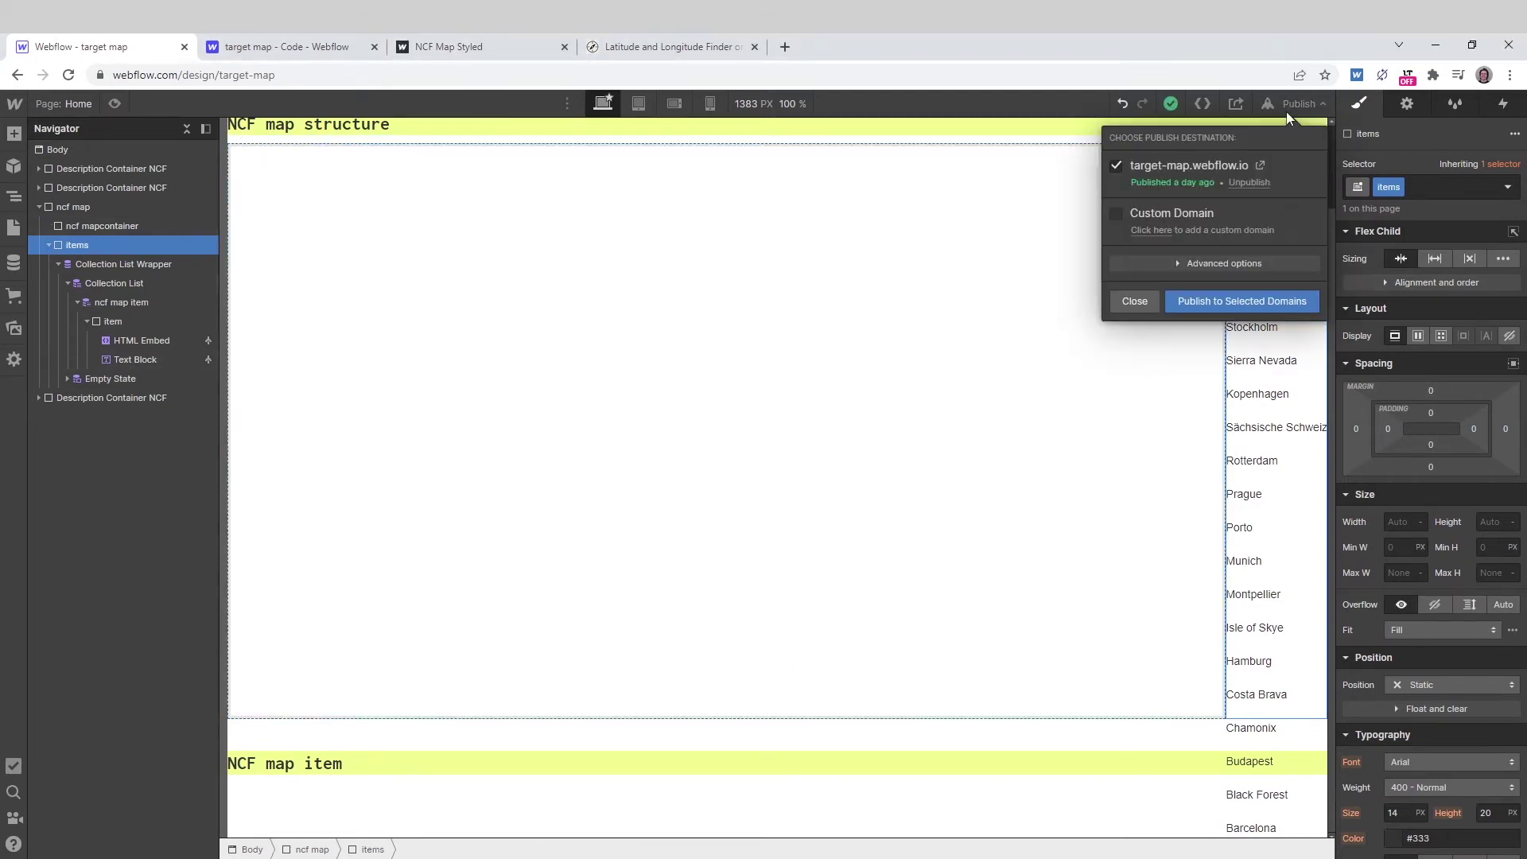
{"action": "left_click", "coordinate": [1253, 294]}
{"action": "left_click", "coordinate": [263, 182]}
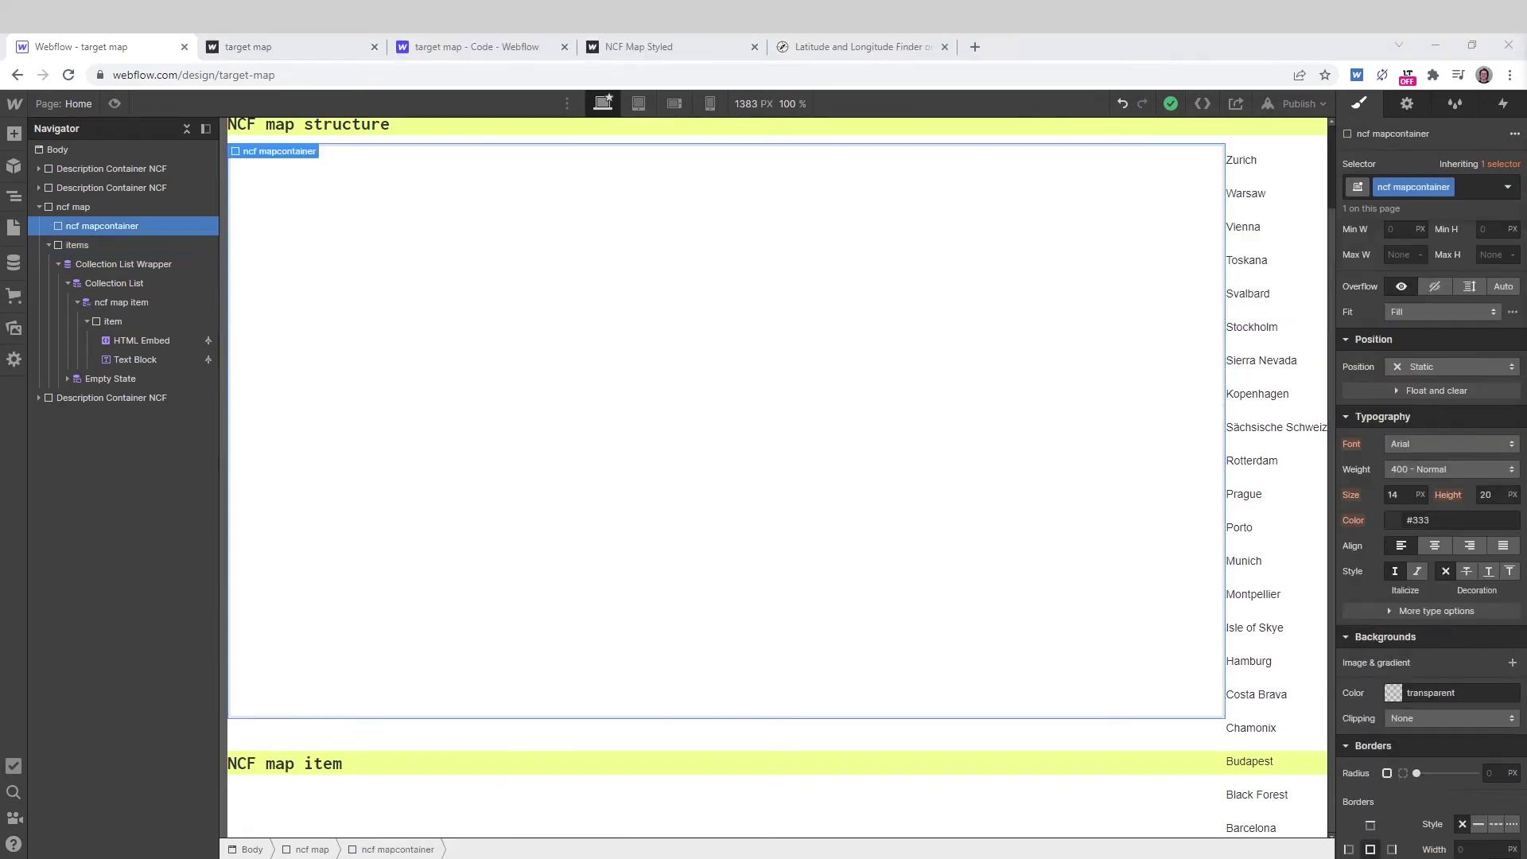
{"action": "left_click", "coordinate": [316, 53]}
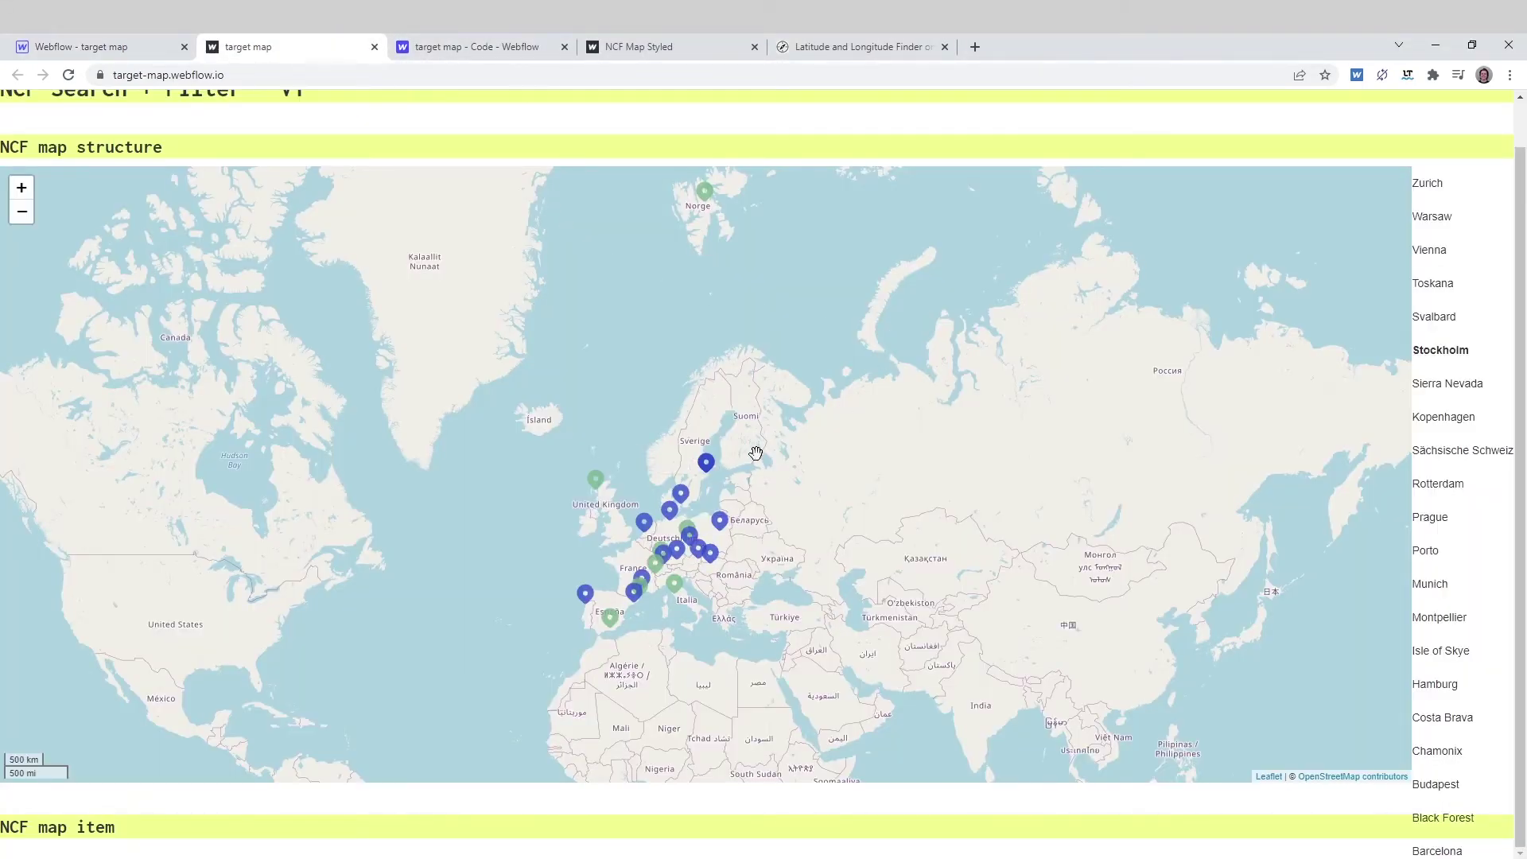
{"action": "mouse_move", "coordinate": [1440, 451]}
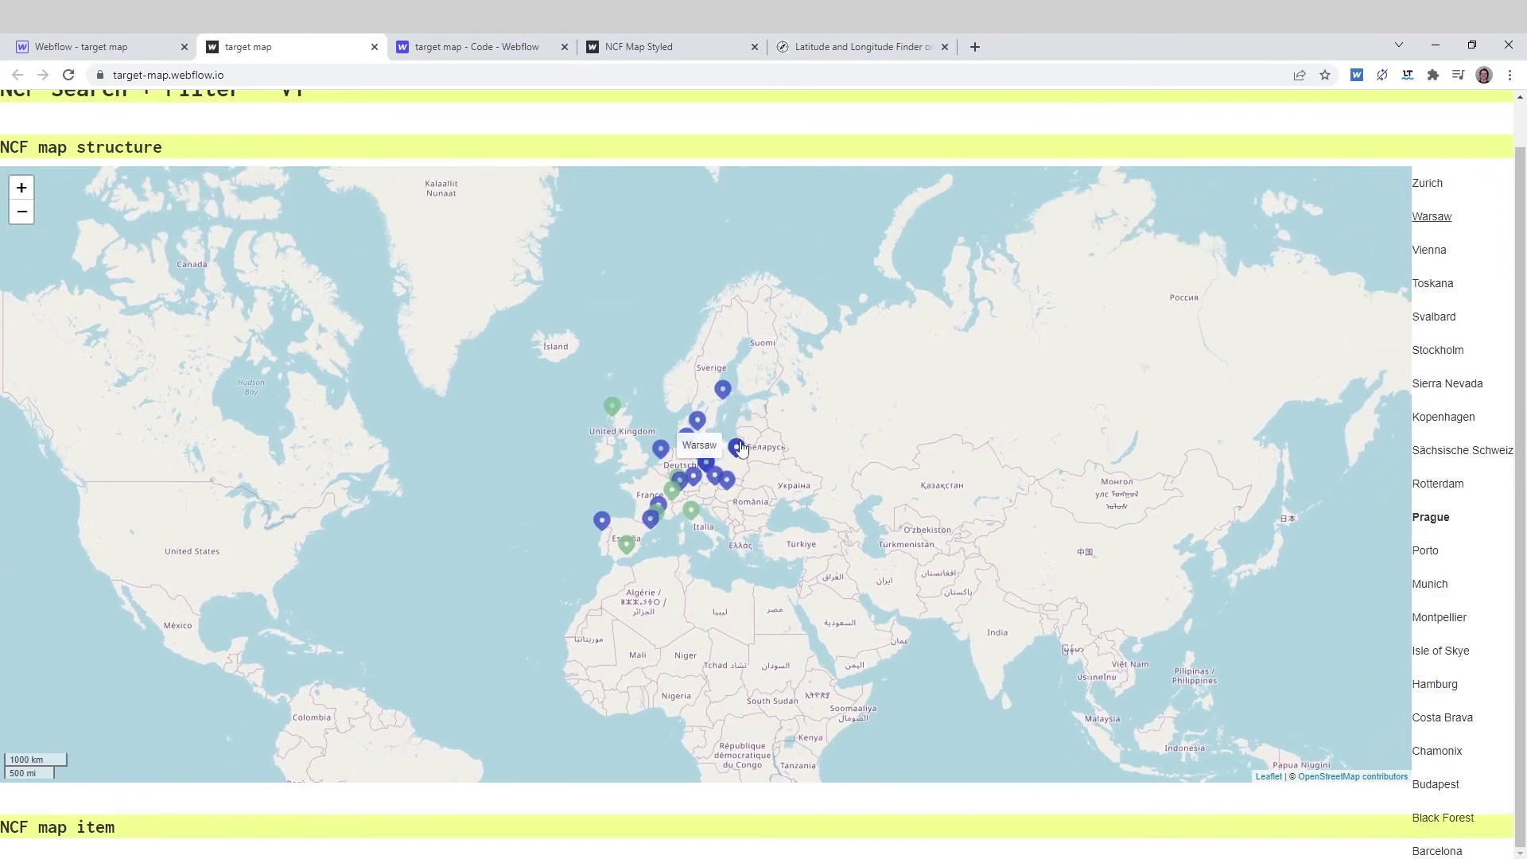
{"action": "mouse_move", "coordinate": [669, 441]}
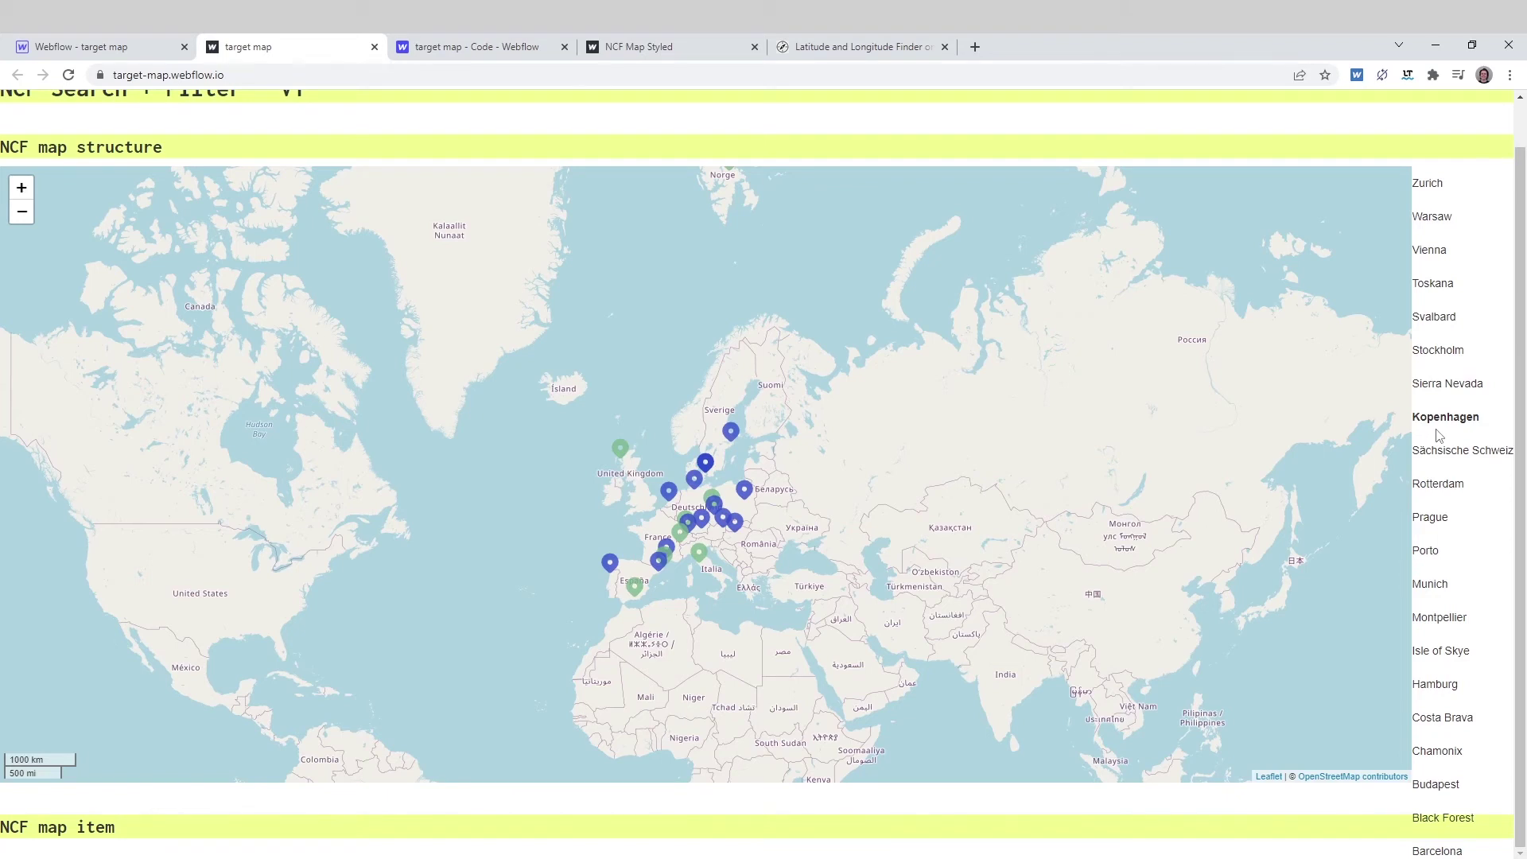
{"action": "mouse_move", "coordinate": [1489, 422]}
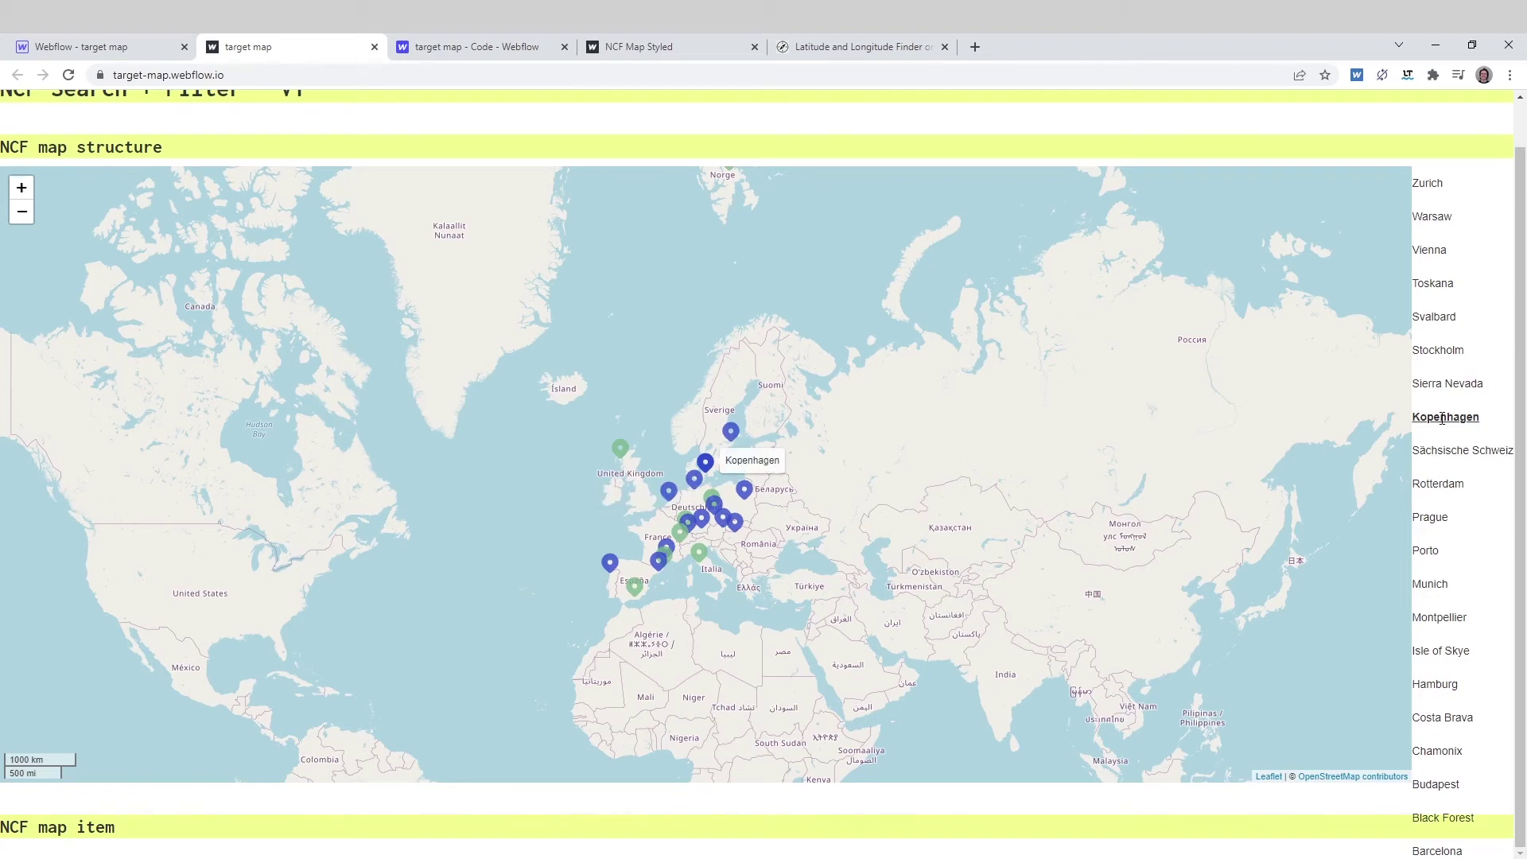
{"action": "left_click", "coordinate": [88, 50]}
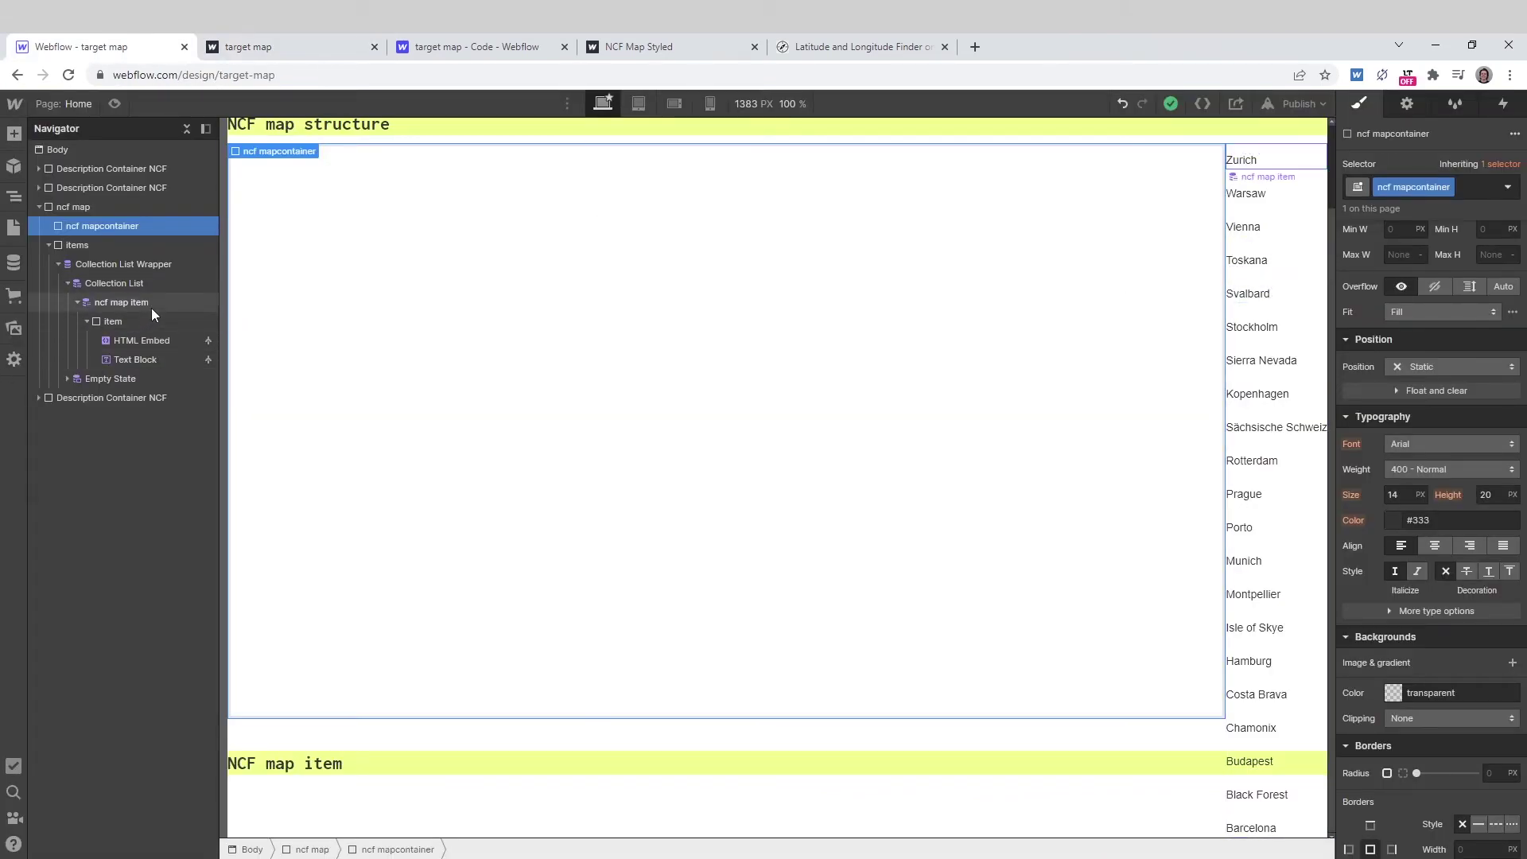
- Apply the hover combo class to ncf map item and set its text size to 18 px
{"action": "left_click", "coordinate": [120, 303]}
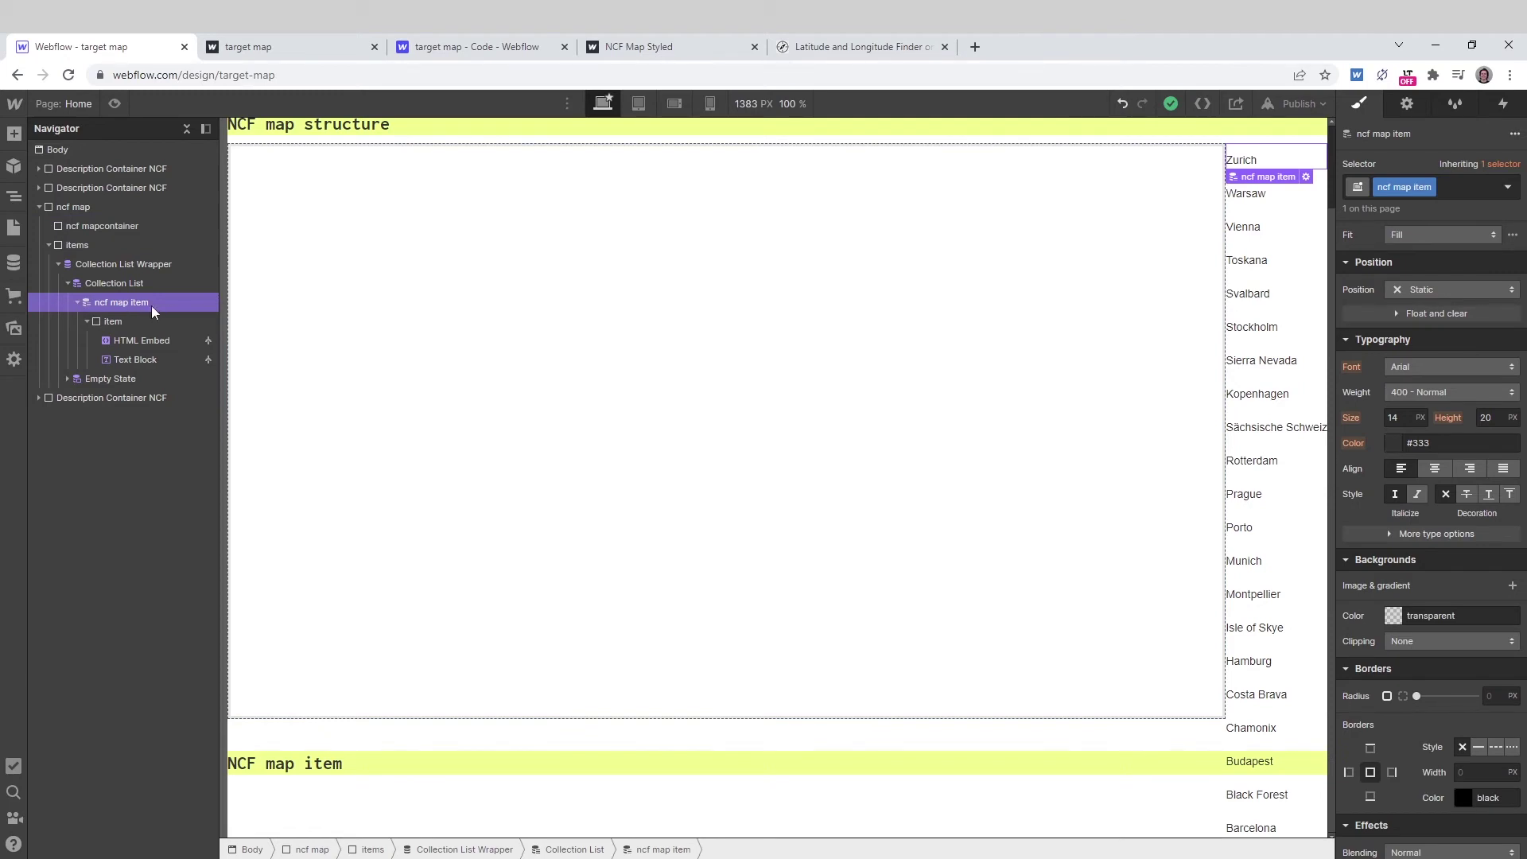
{"action": "left_click", "coordinate": [1462, 184]}
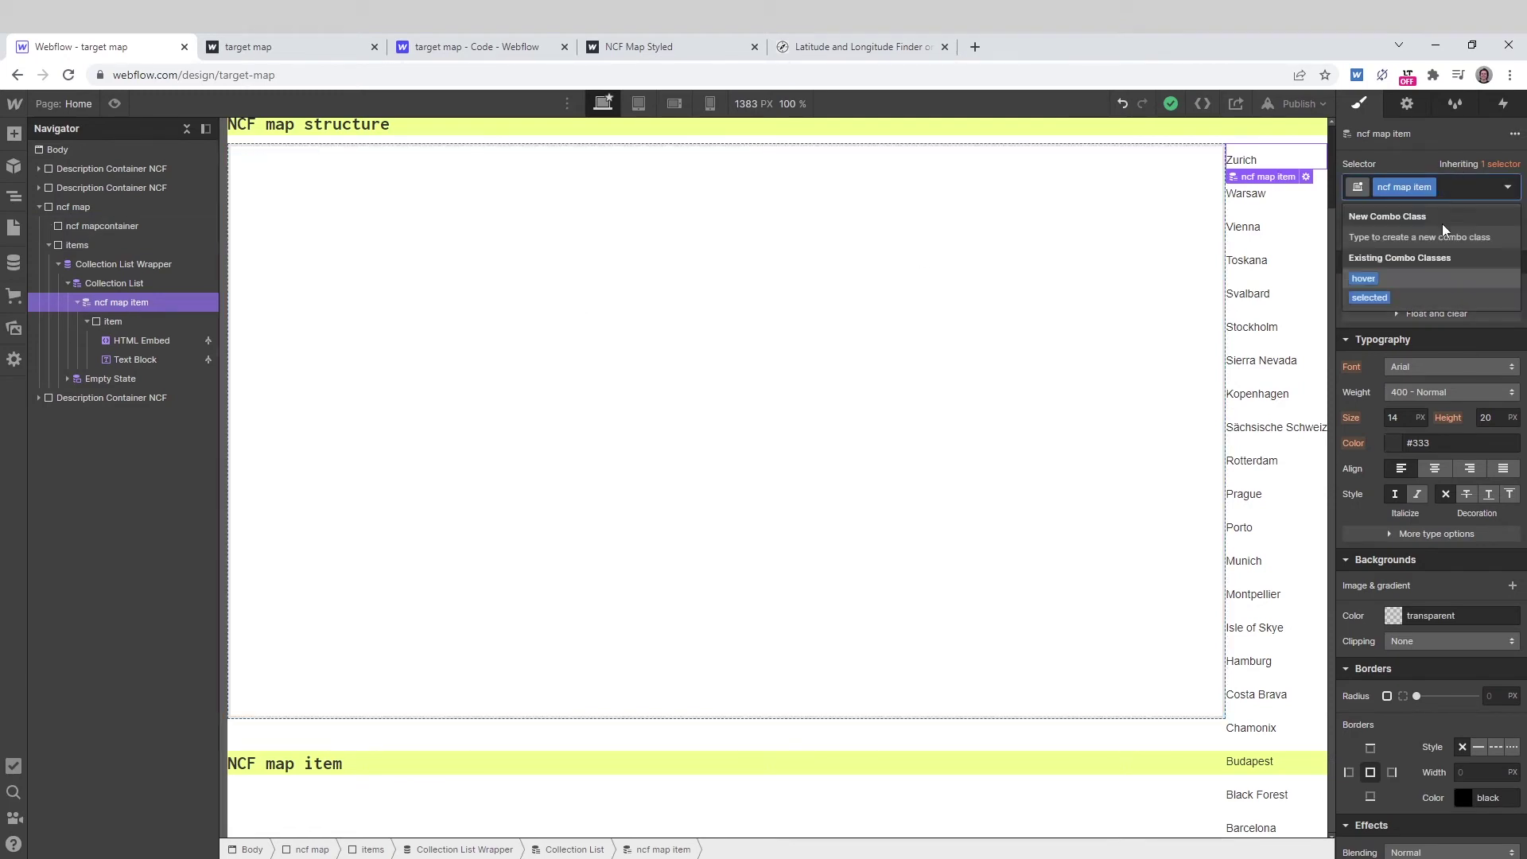
{"action": "left_click", "coordinate": [1401, 279]}
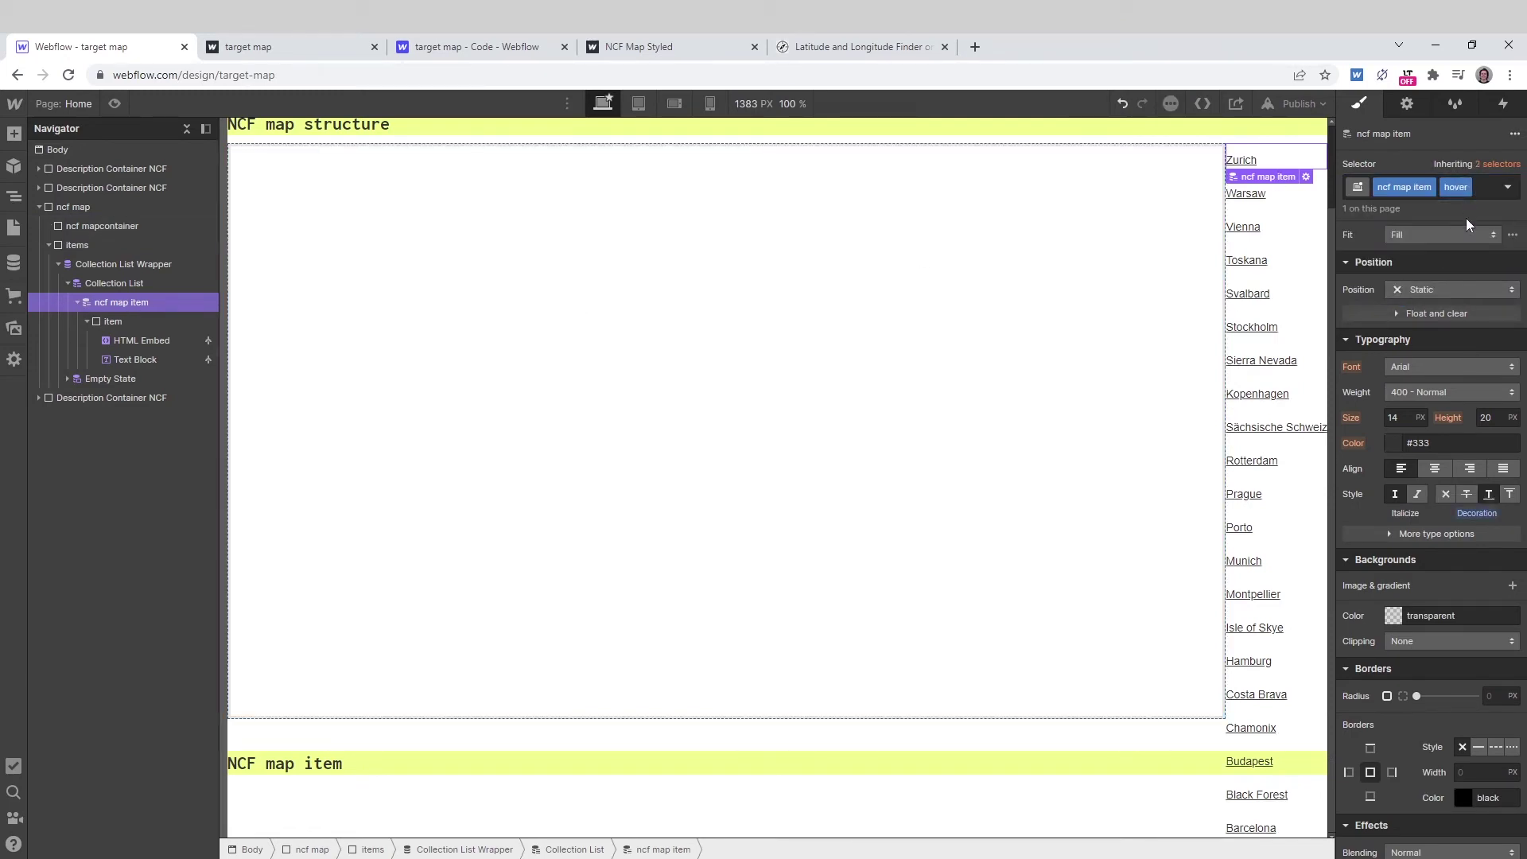
{"action": "scroll", "coordinate": [1491, 463], "scroll_direction": "up", "scroll_amount": 4}
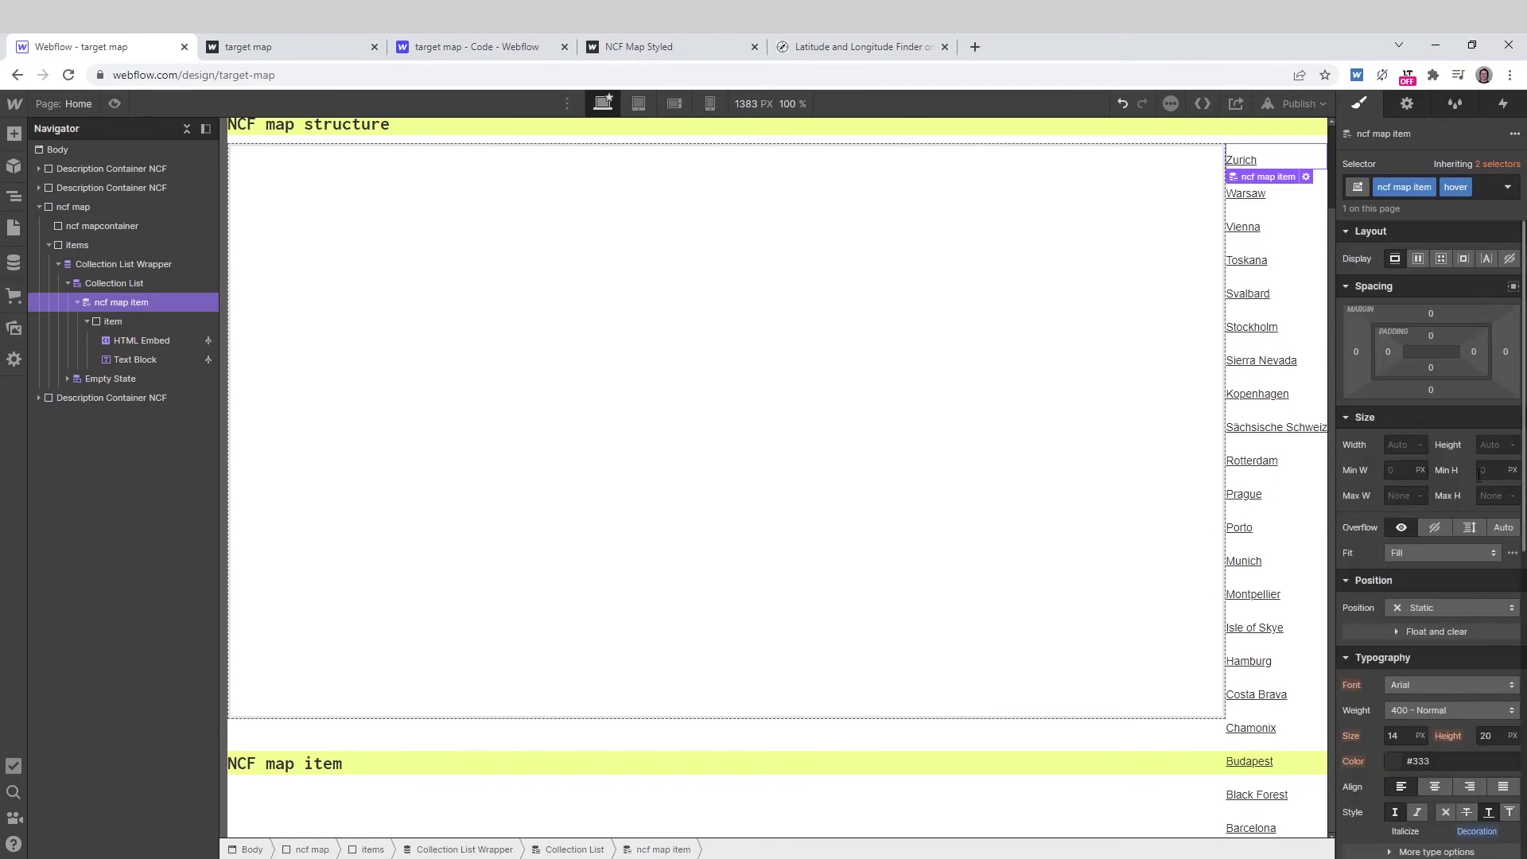
{"action": "scroll", "coordinate": [1470, 543], "scroll_direction": "down", "scroll_amount": 2}
{"action": "scroll", "coordinate": [1471, 549], "scroll_direction": "down", "scroll_amount": 2}
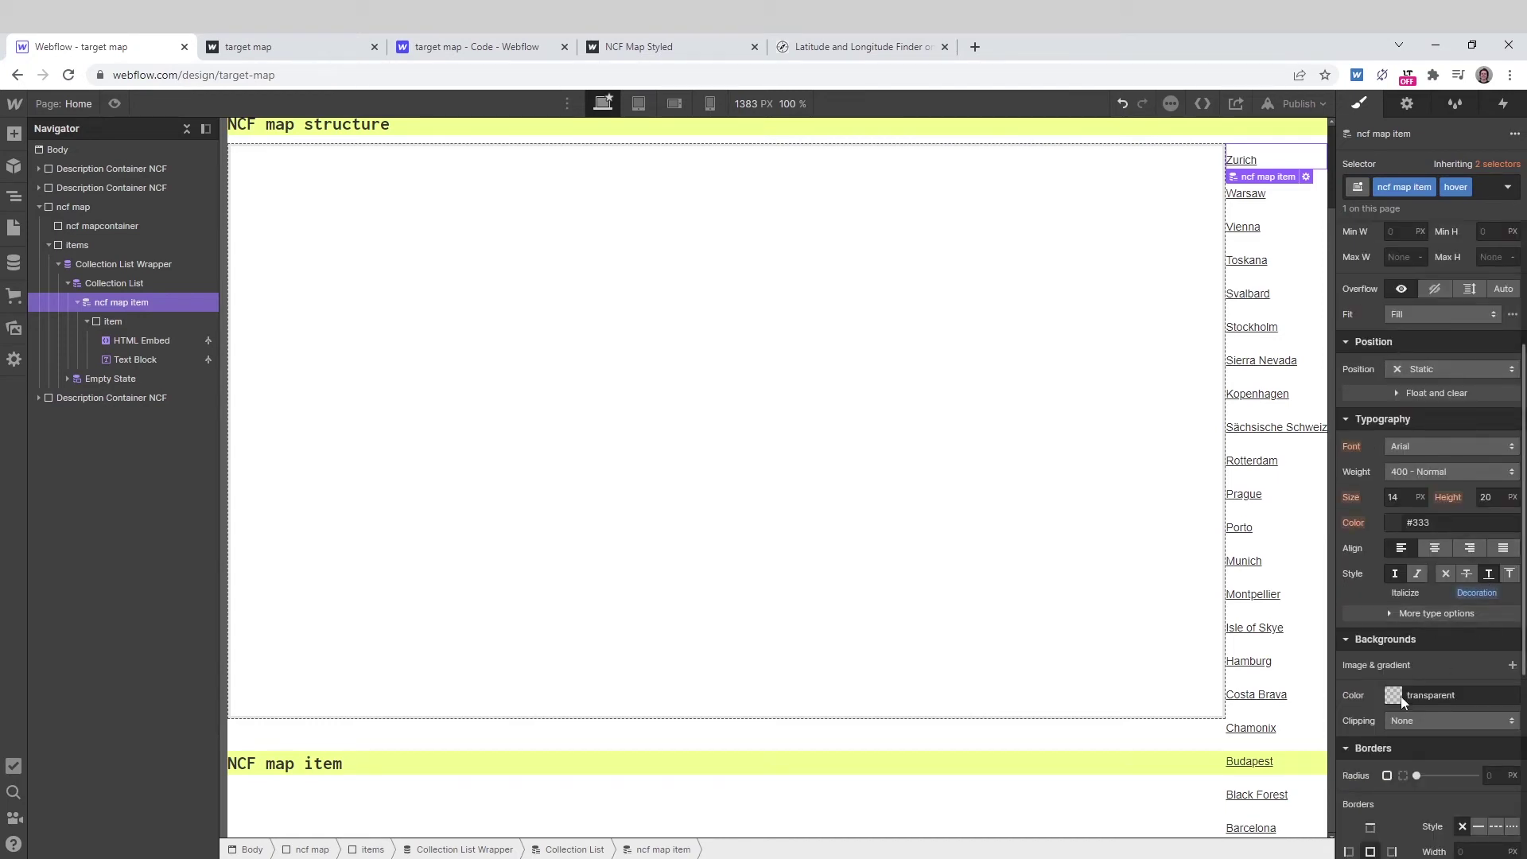
{"action": "left_click", "coordinate": [1434, 450]}
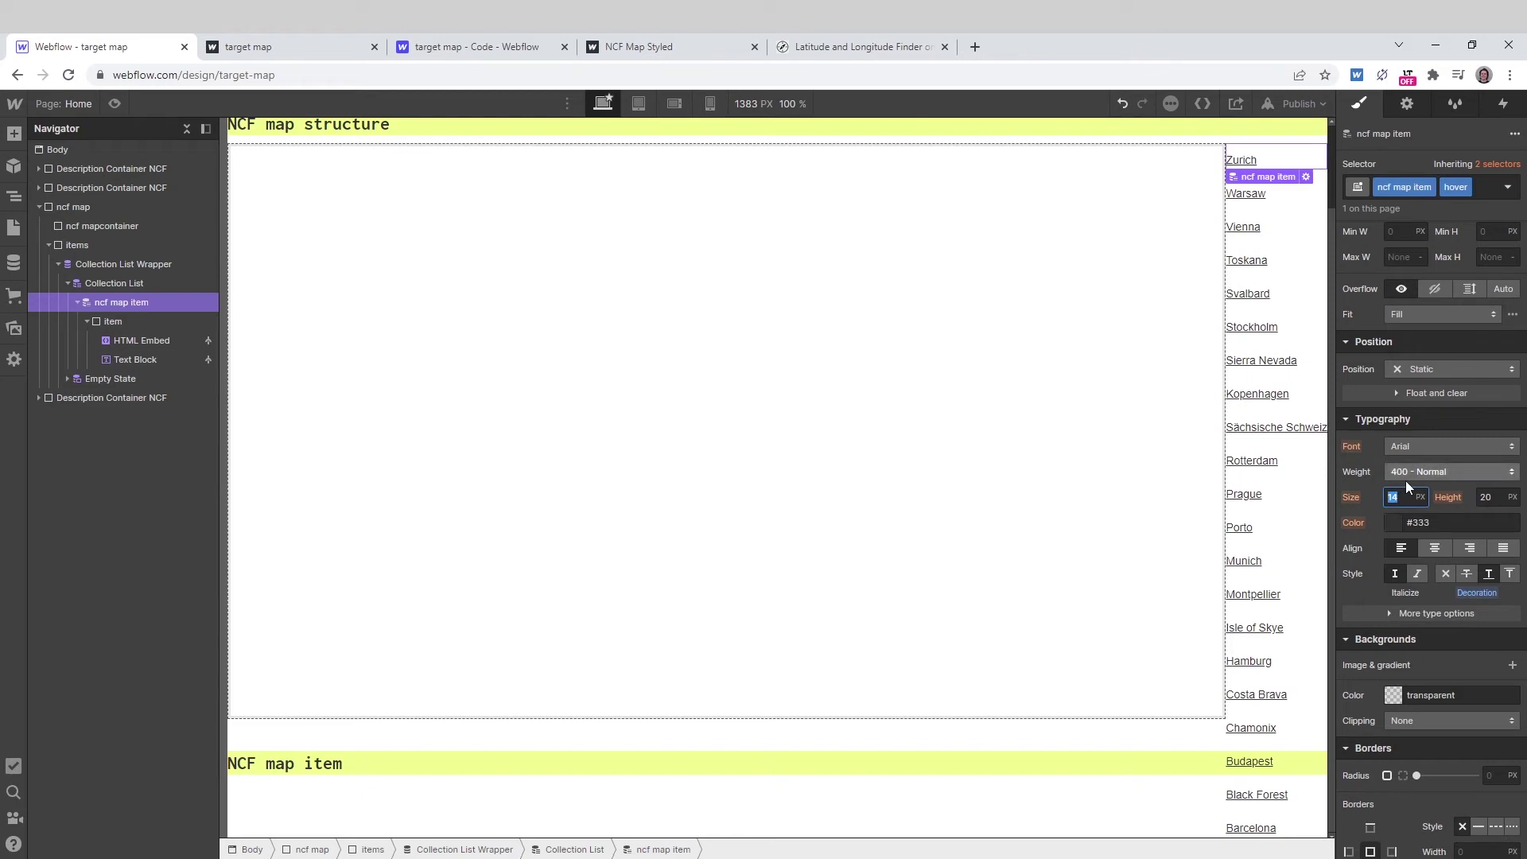
{"action": "key", "text": "Return"}
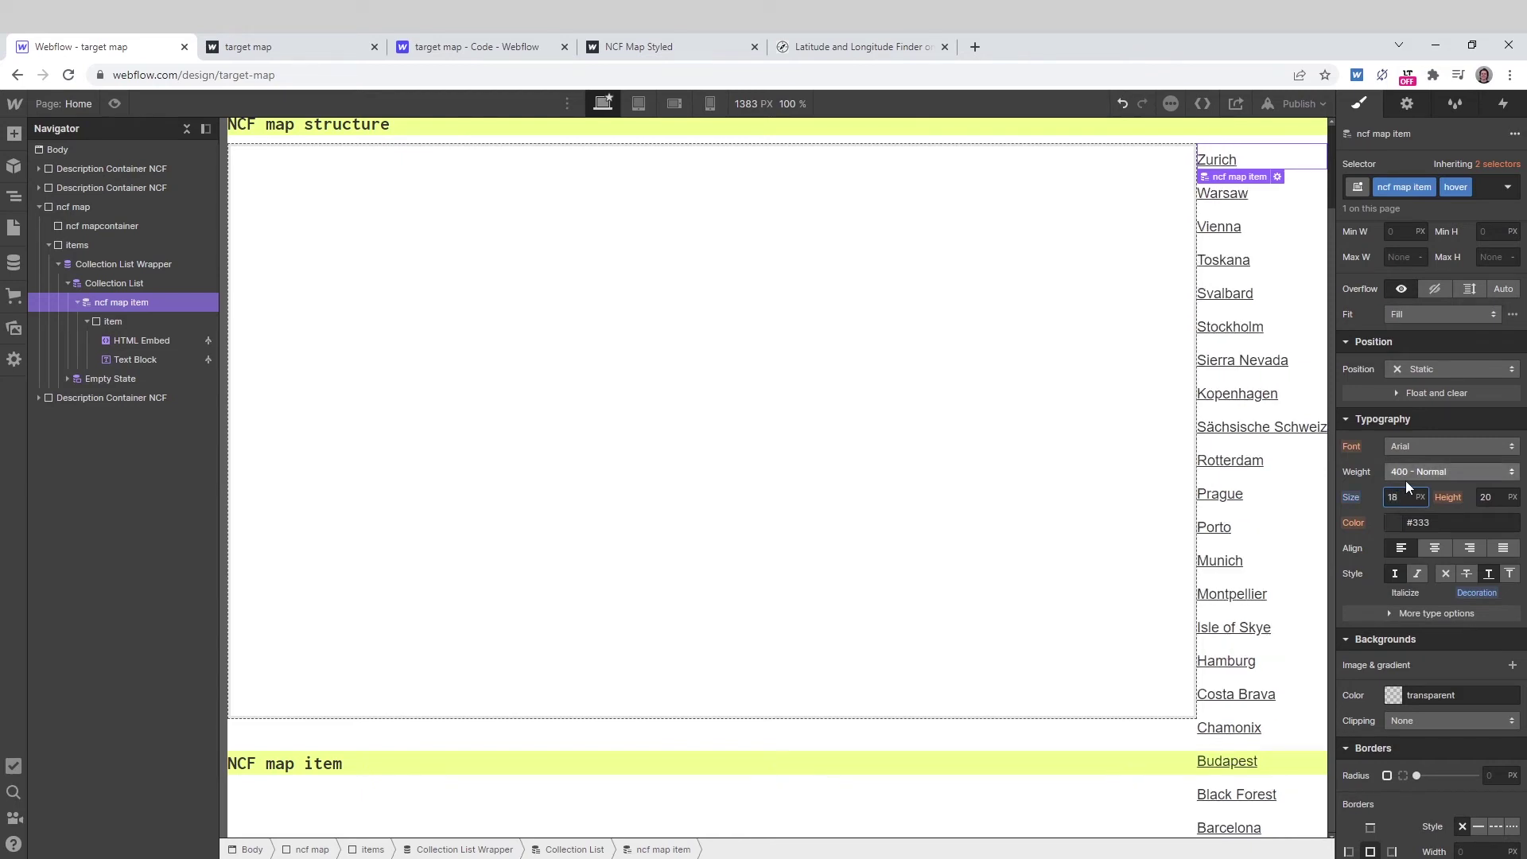
{"action": "left_click", "coordinate": [1479, 192]}
- Swap the combo class to 'selected' and set its text colour to #b45c5c
{"action": "key", "text": "BackSpace"}
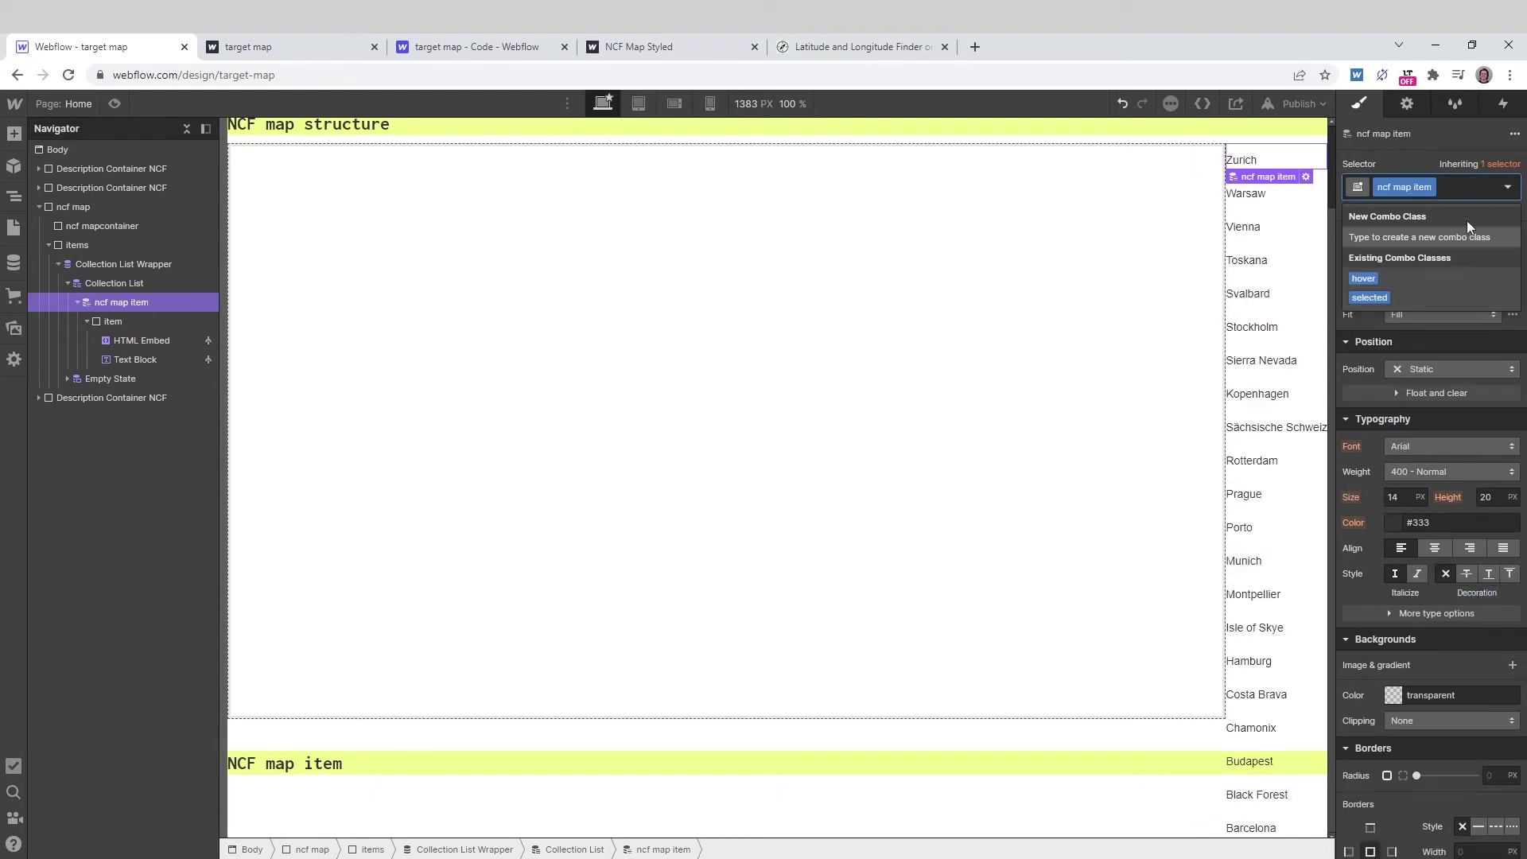
{"action": "left_click", "coordinate": [1411, 297]}
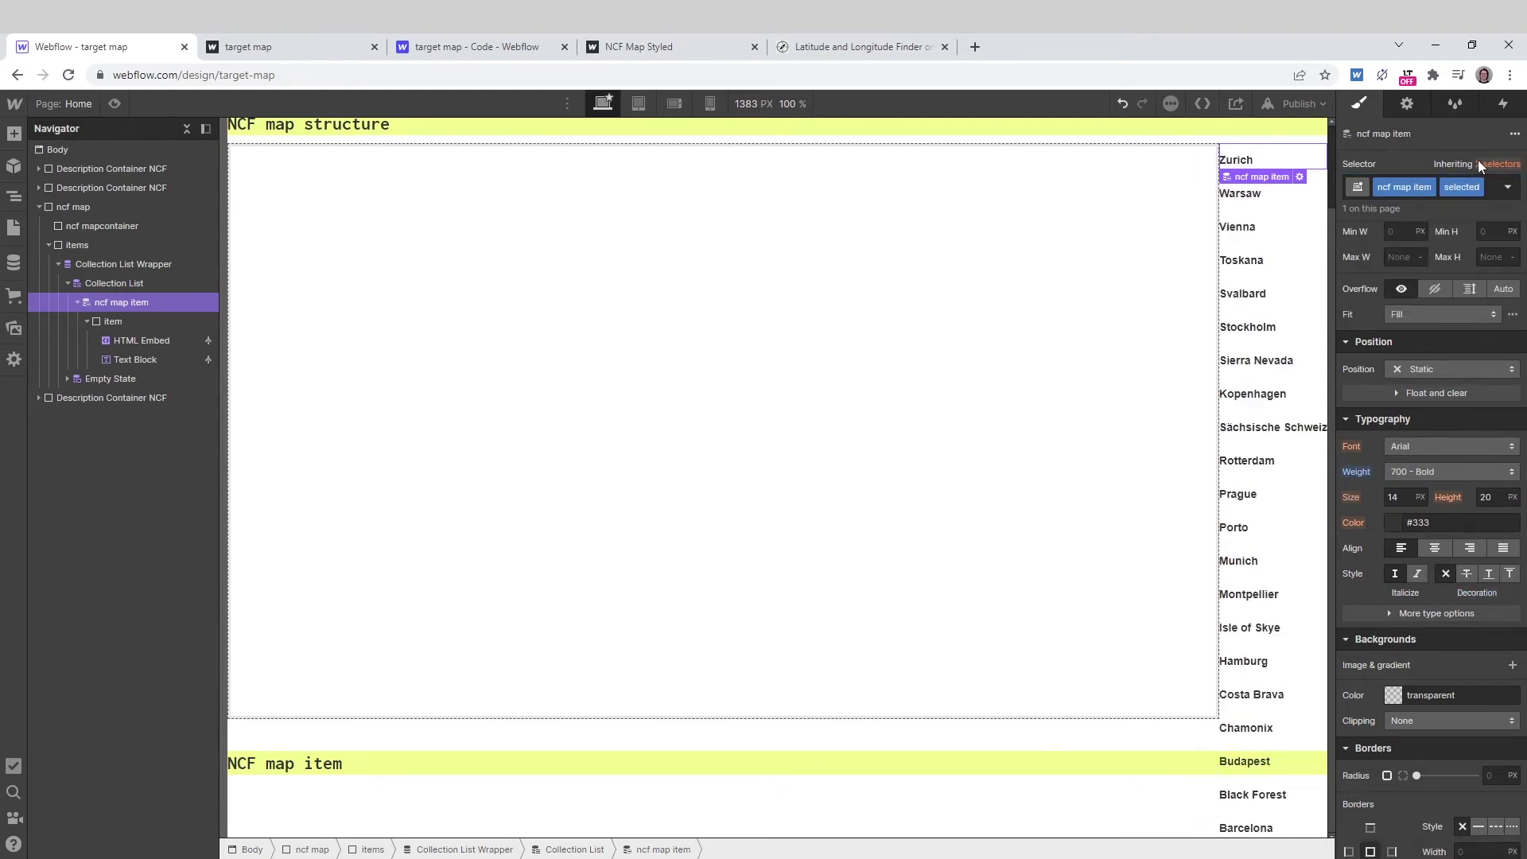
{"action": "left_click", "coordinate": [1398, 522]}
{"action": "mouse_move", "coordinate": [1425, 596]}
{"action": "left_mouse_down"}
{"action": "mouse_move", "coordinate": [1449, 559]}
{"action": "mouse_move", "coordinate": [1428, 598]}
{"action": "mouse_move", "coordinate": [1430, 578]}
{"action": "left_mouse_up"}
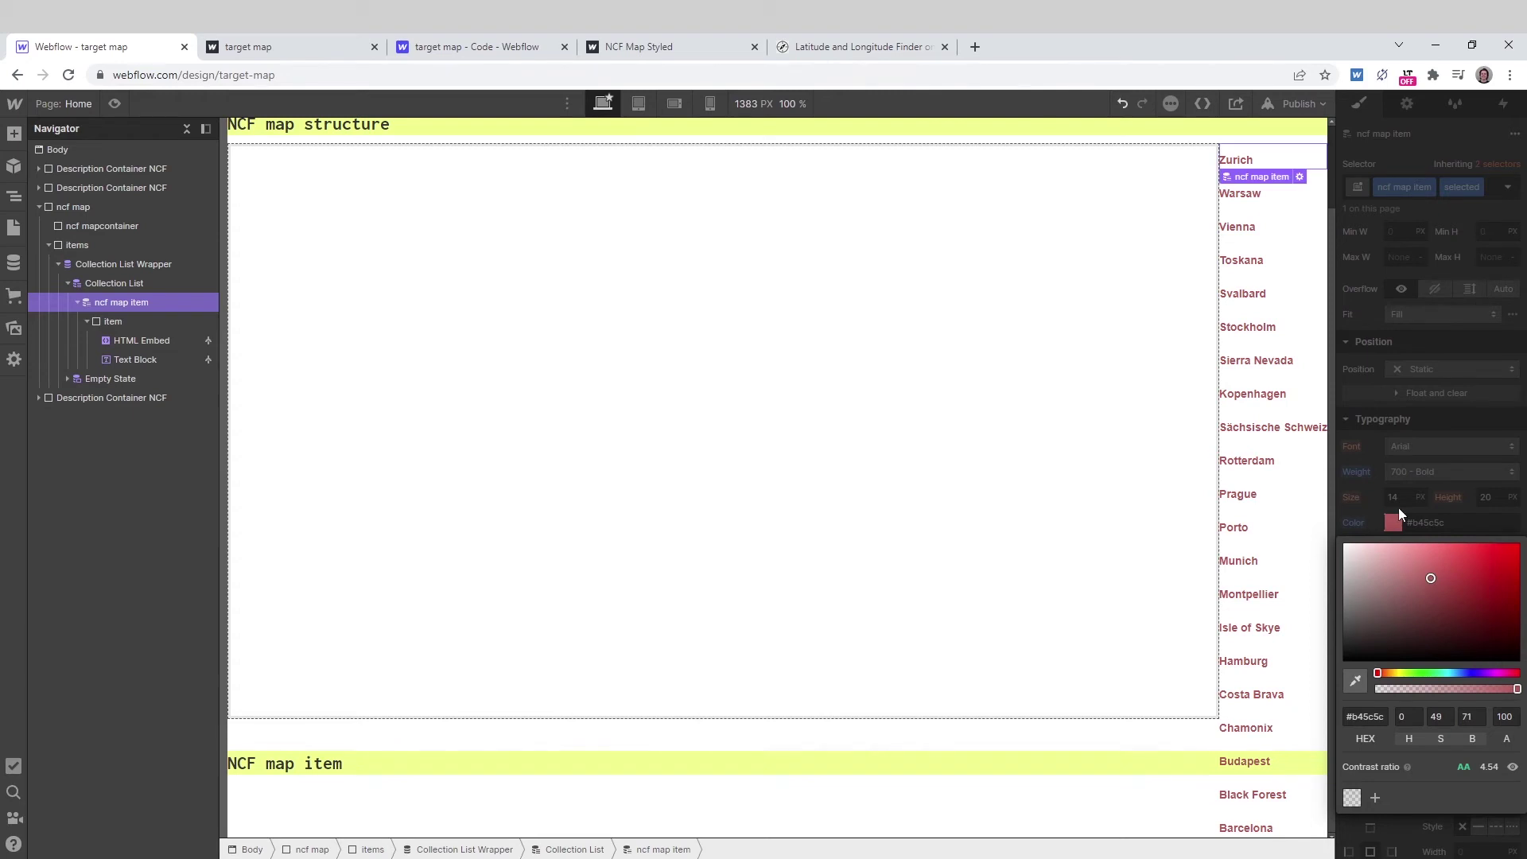
{"action": "left_click", "coordinate": [1366, 519]}
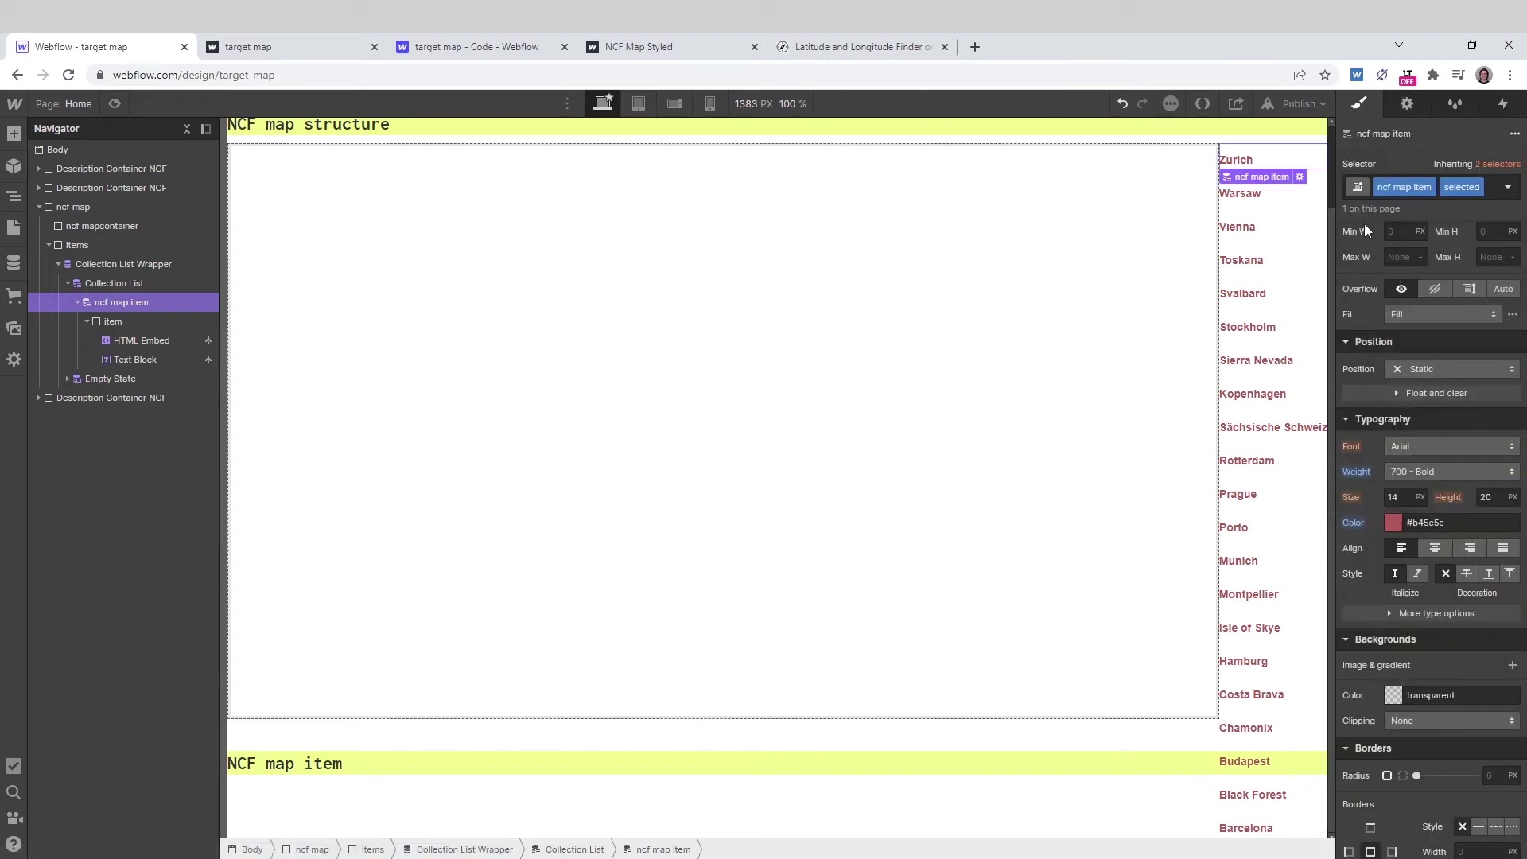
- Remove the selected combo class and republish the site
{"action": "left_click", "coordinate": [1495, 194]}
{"action": "key", "text": "BackSpace"}
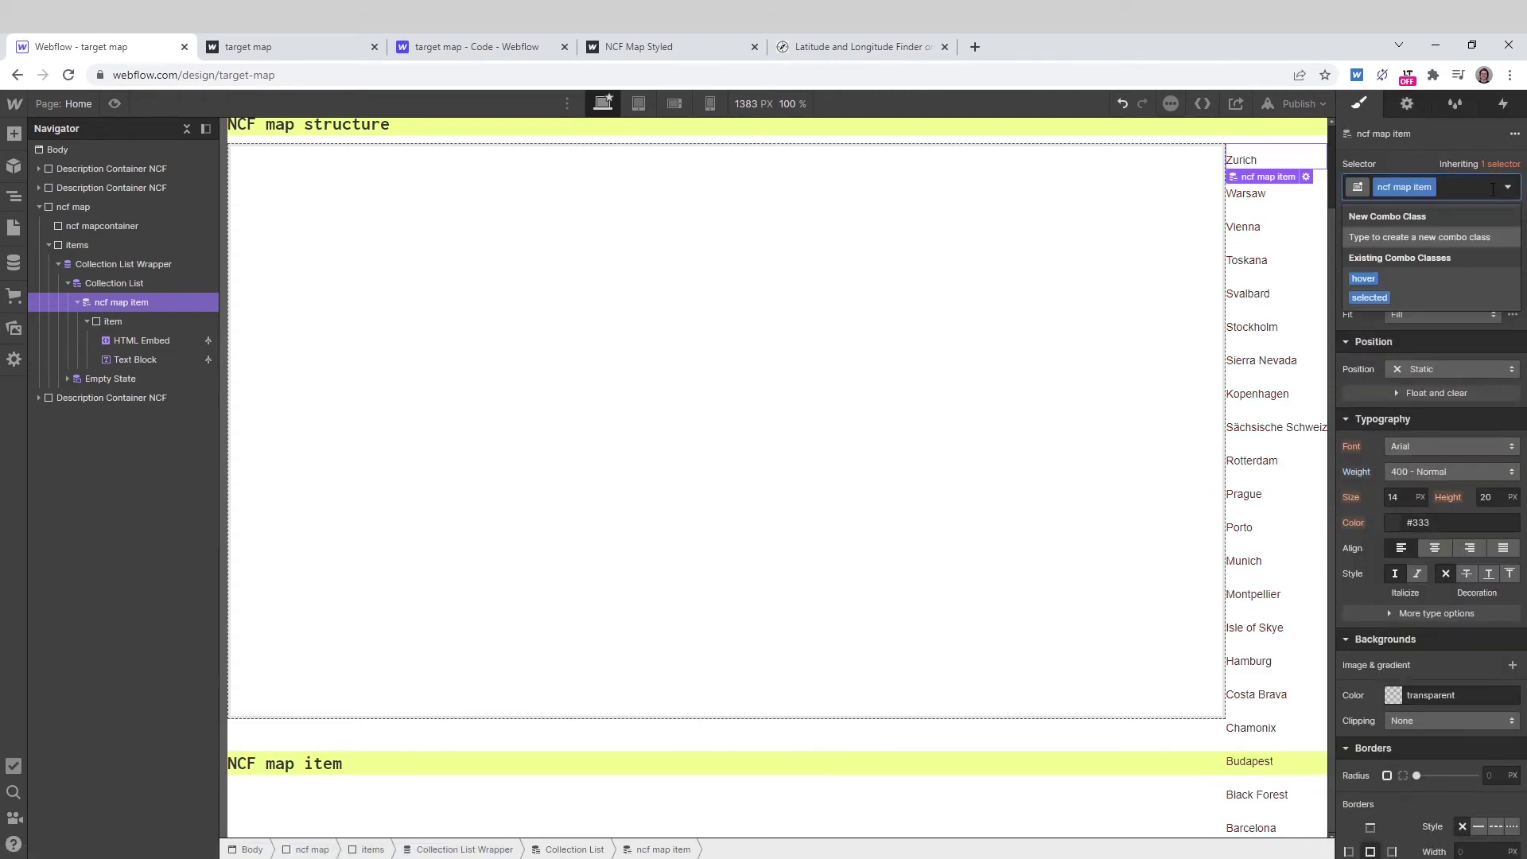
{"action": "left_click", "coordinate": [1282, 109]}
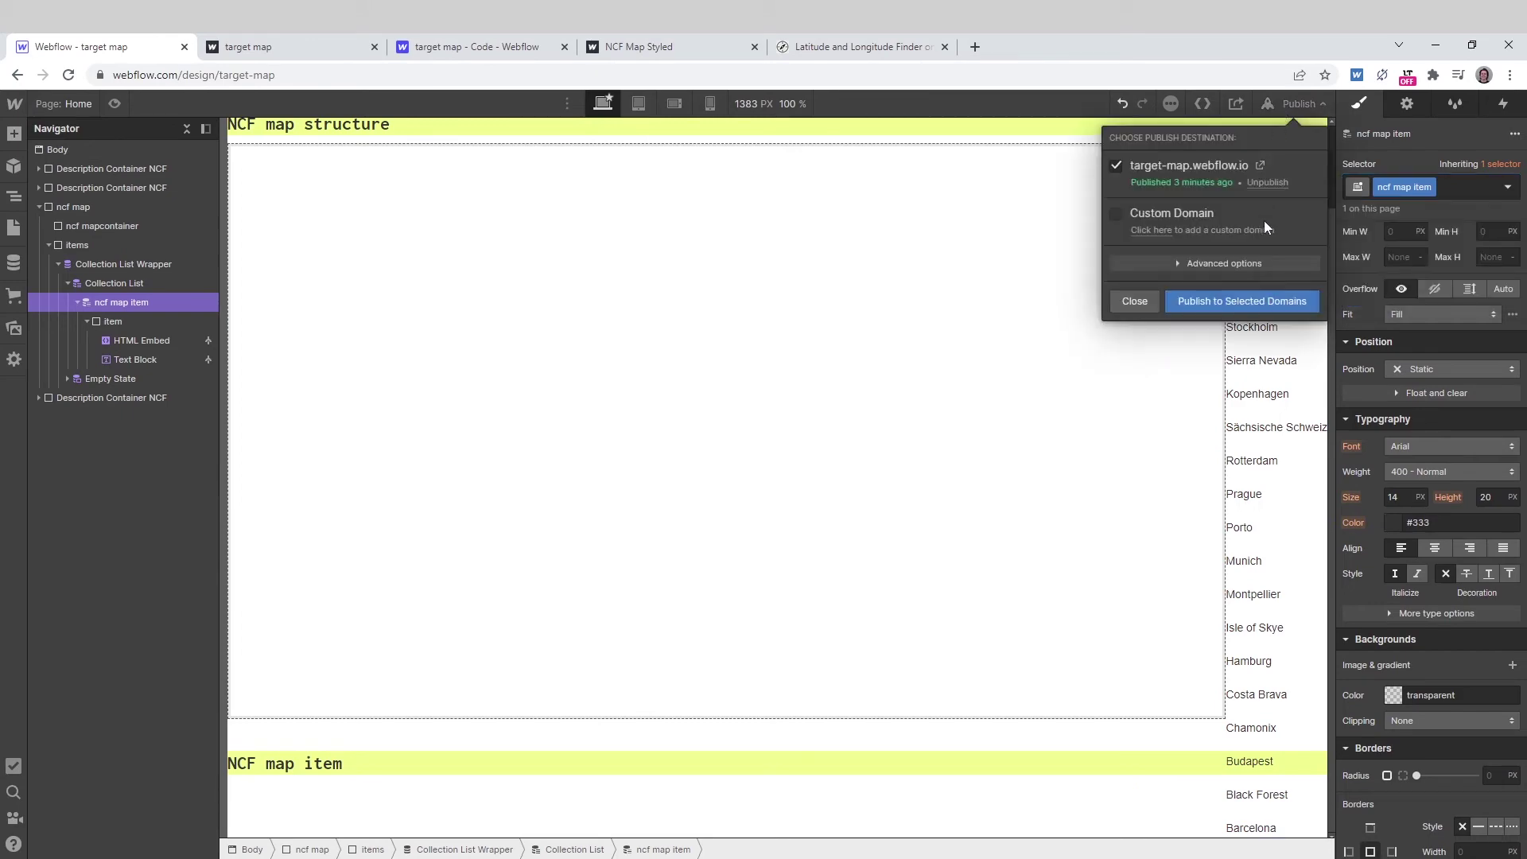
{"action": "left_click", "coordinate": [1239, 302]}
{"action": "left_click", "coordinate": [263, 46]}
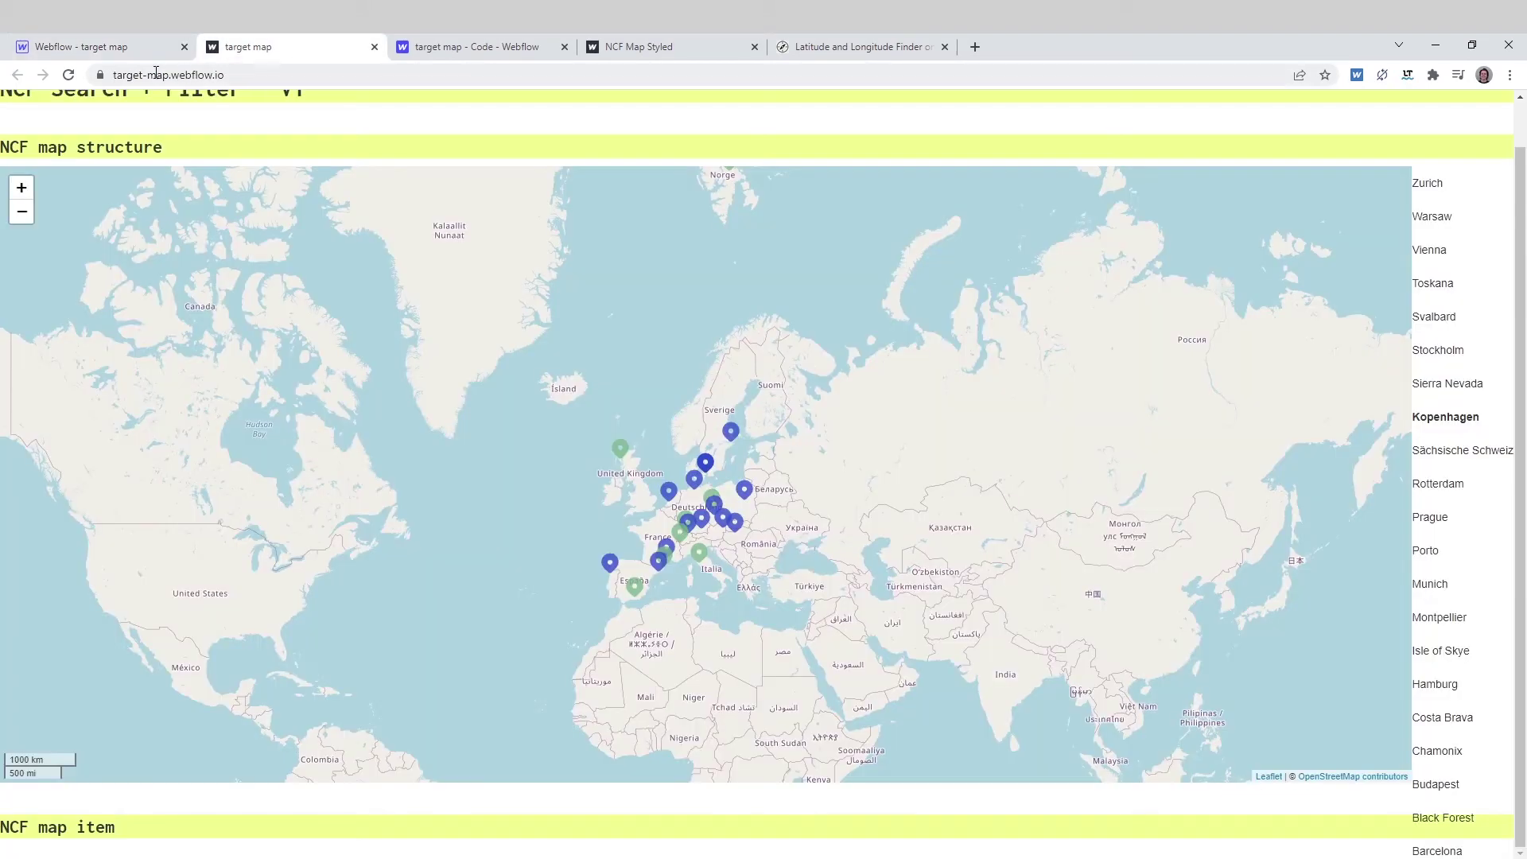
{"action": "left_click", "coordinate": [70, 74]}
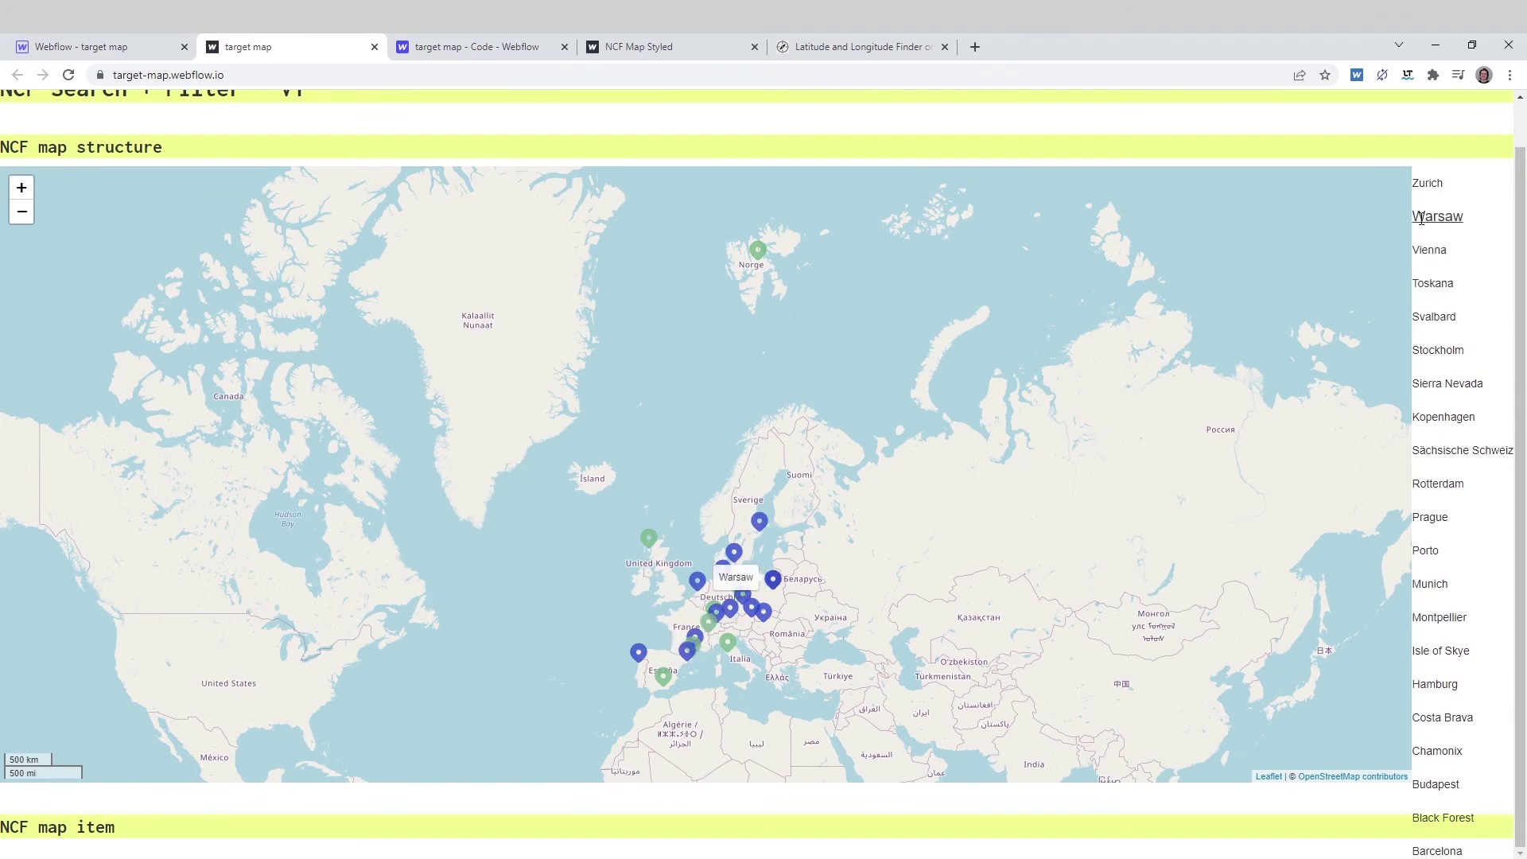
{"action": "left_click", "coordinate": [1428, 288]}
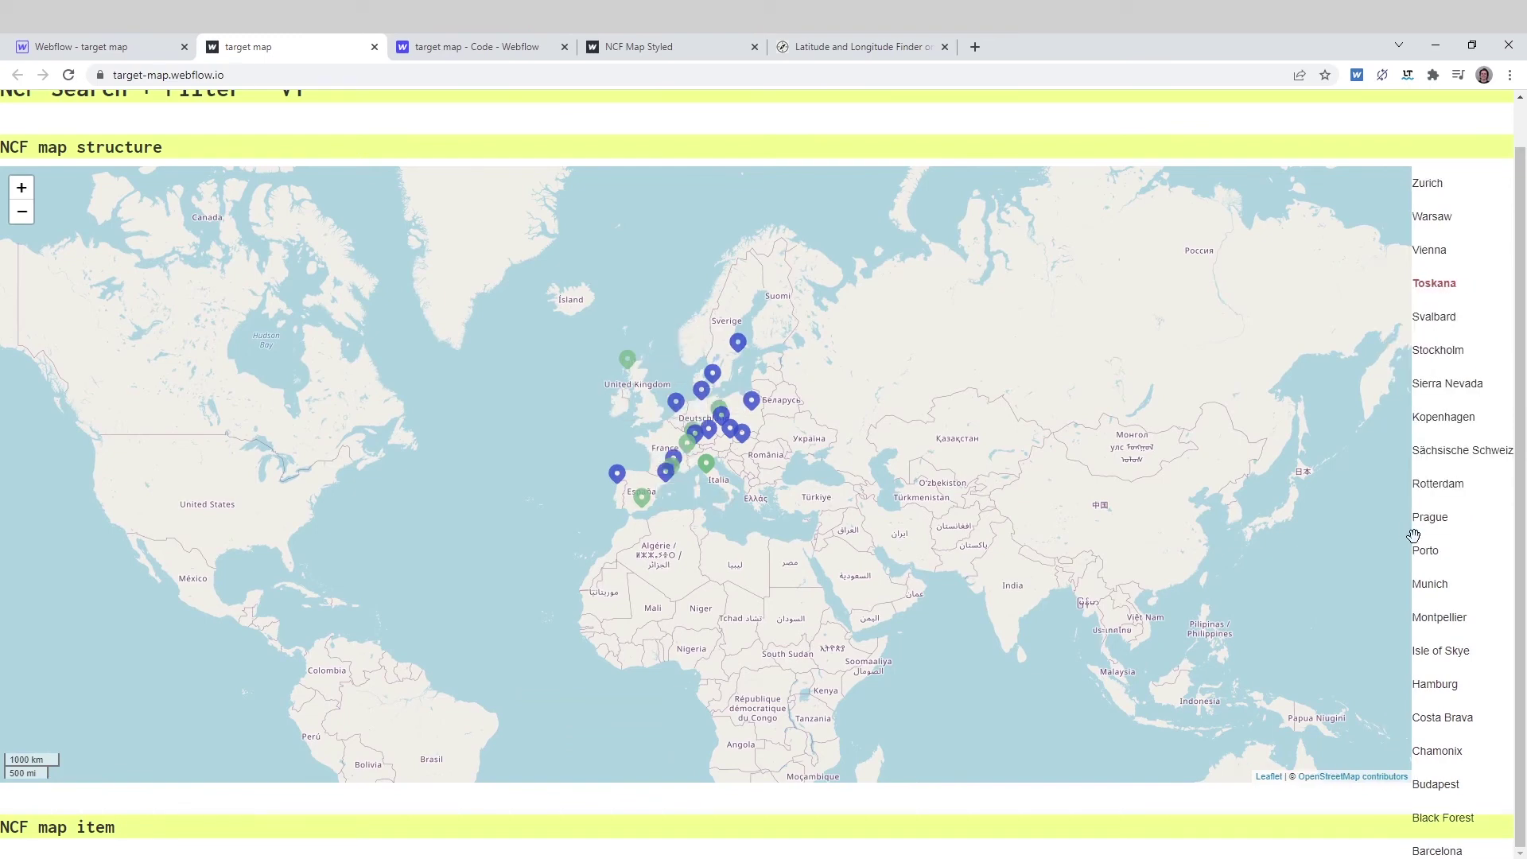
{"action": "key", "text": "ctrl+1"}
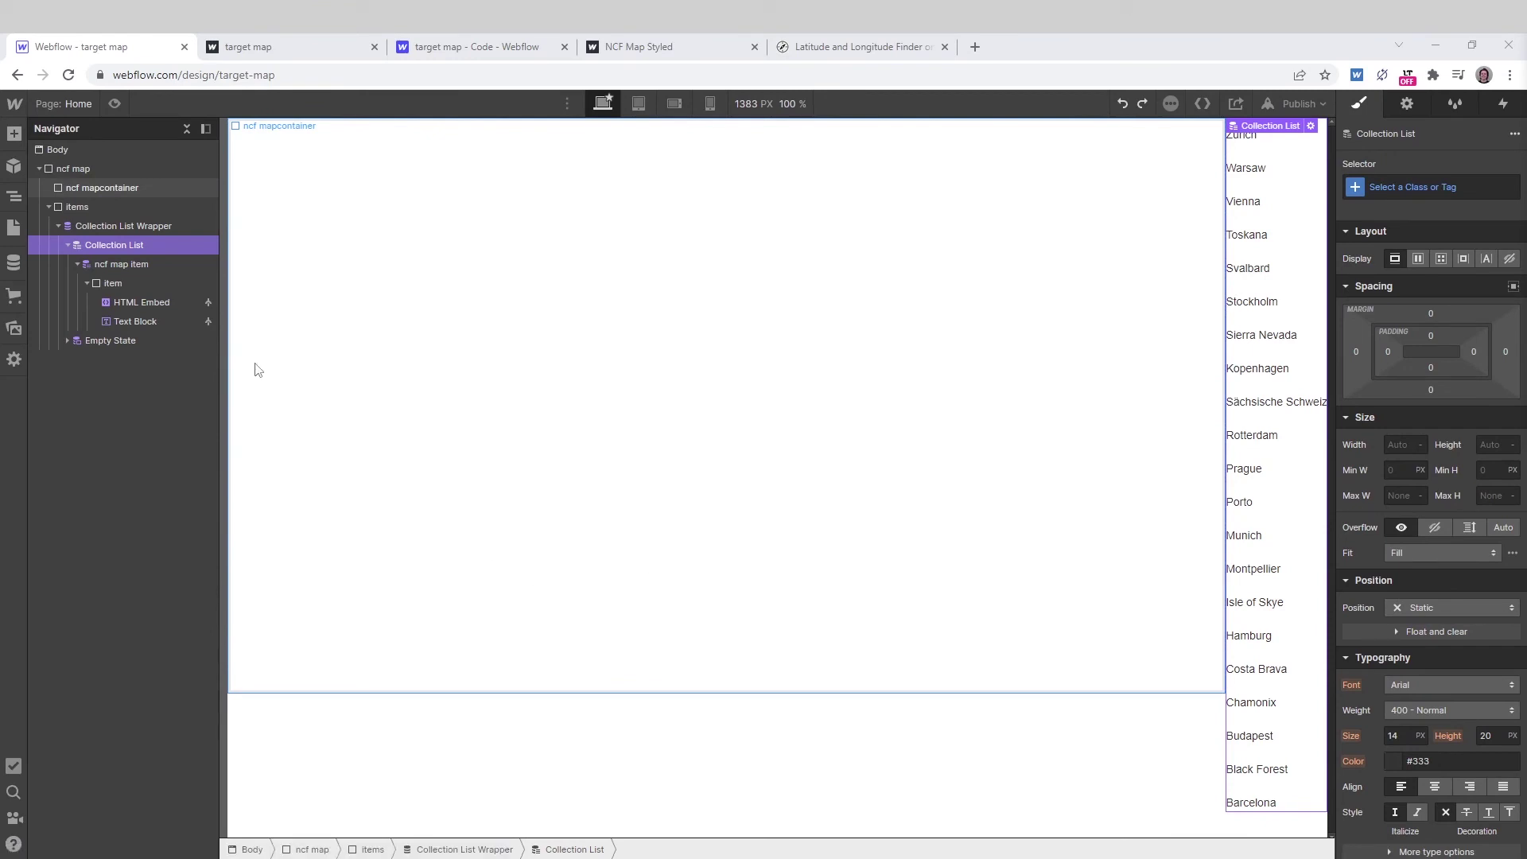
- Set the ncf map wrapper's Flex Direction to Vertical
{"action": "left_click", "coordinate": [83, 169]}
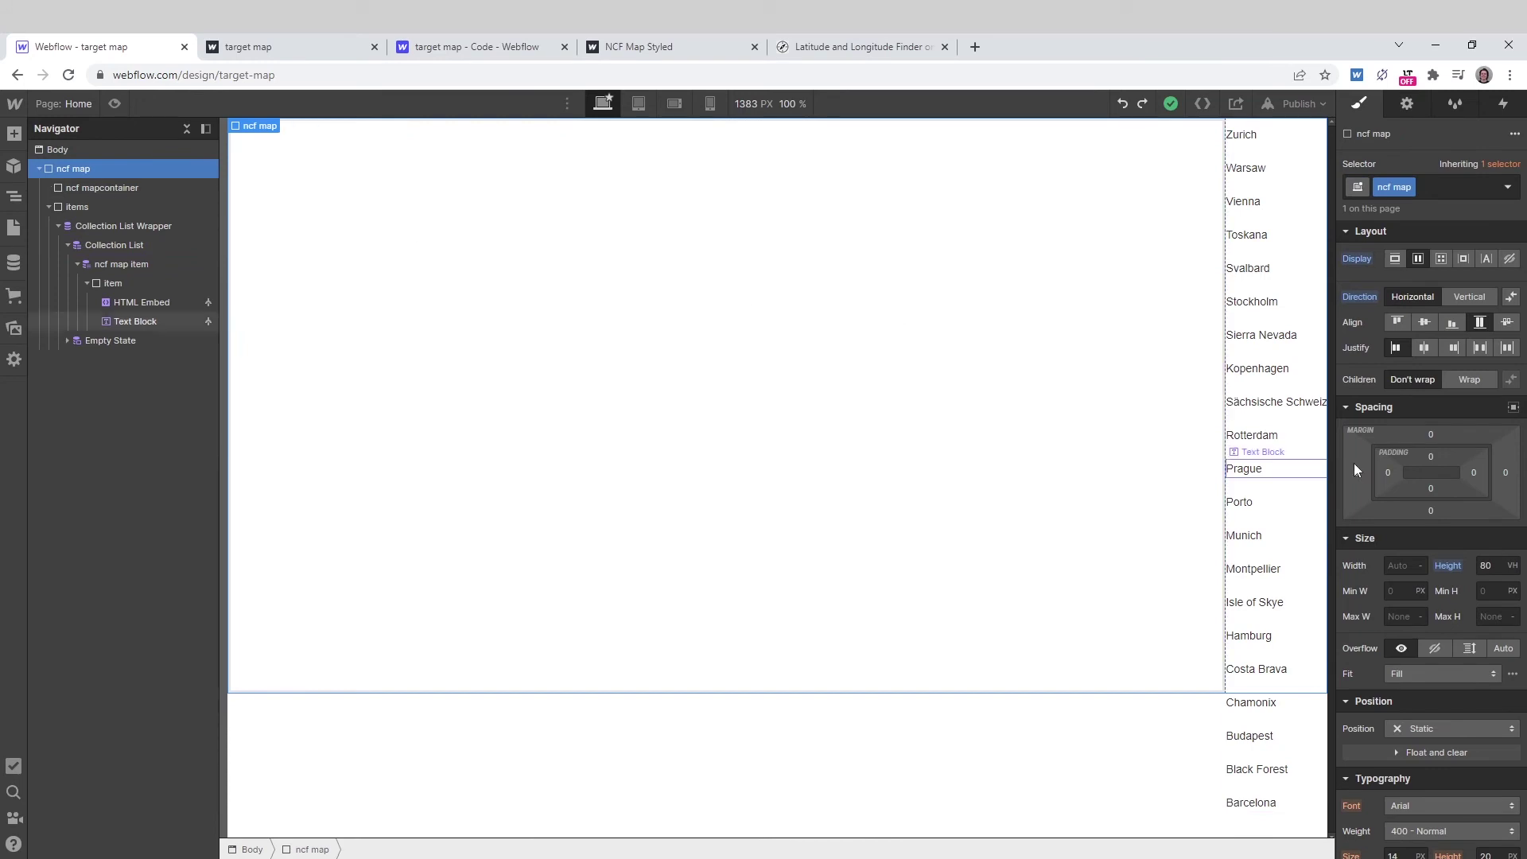
{"action": "left_click", "coordinate": [1470, 299]}
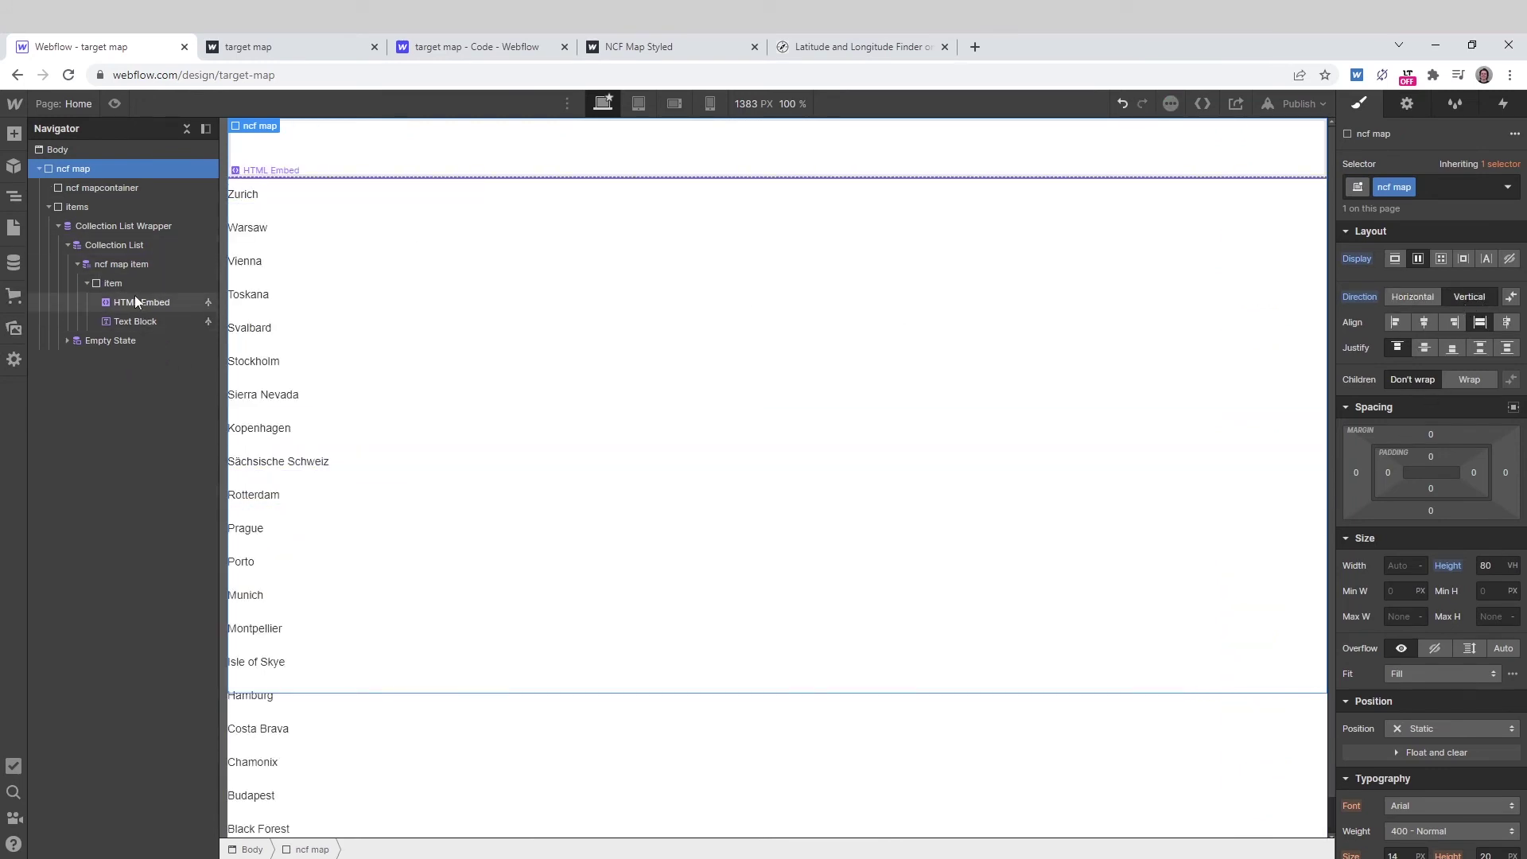
{"action": "left_click", "coordinate": [78, 208]}
- Set the ncf map item width to 200 px
{"action": "left_click", "coordinate": [113, 271]}
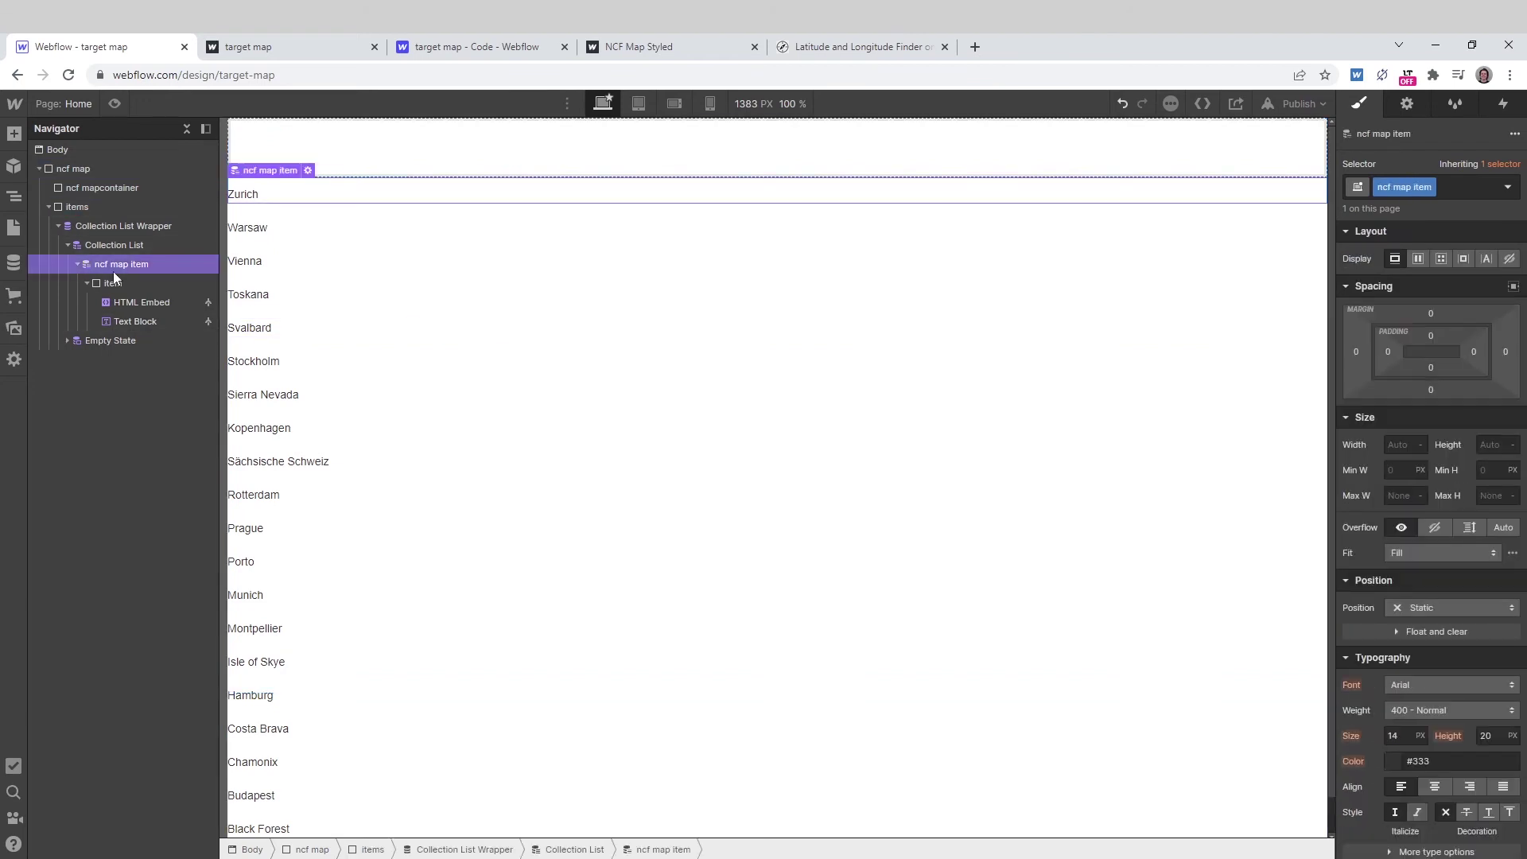
{"action": "left_click", "coordinate": [1400, 446]}
{"action": "type", "text": "200"}
{"action": "key", "text": "Return"}
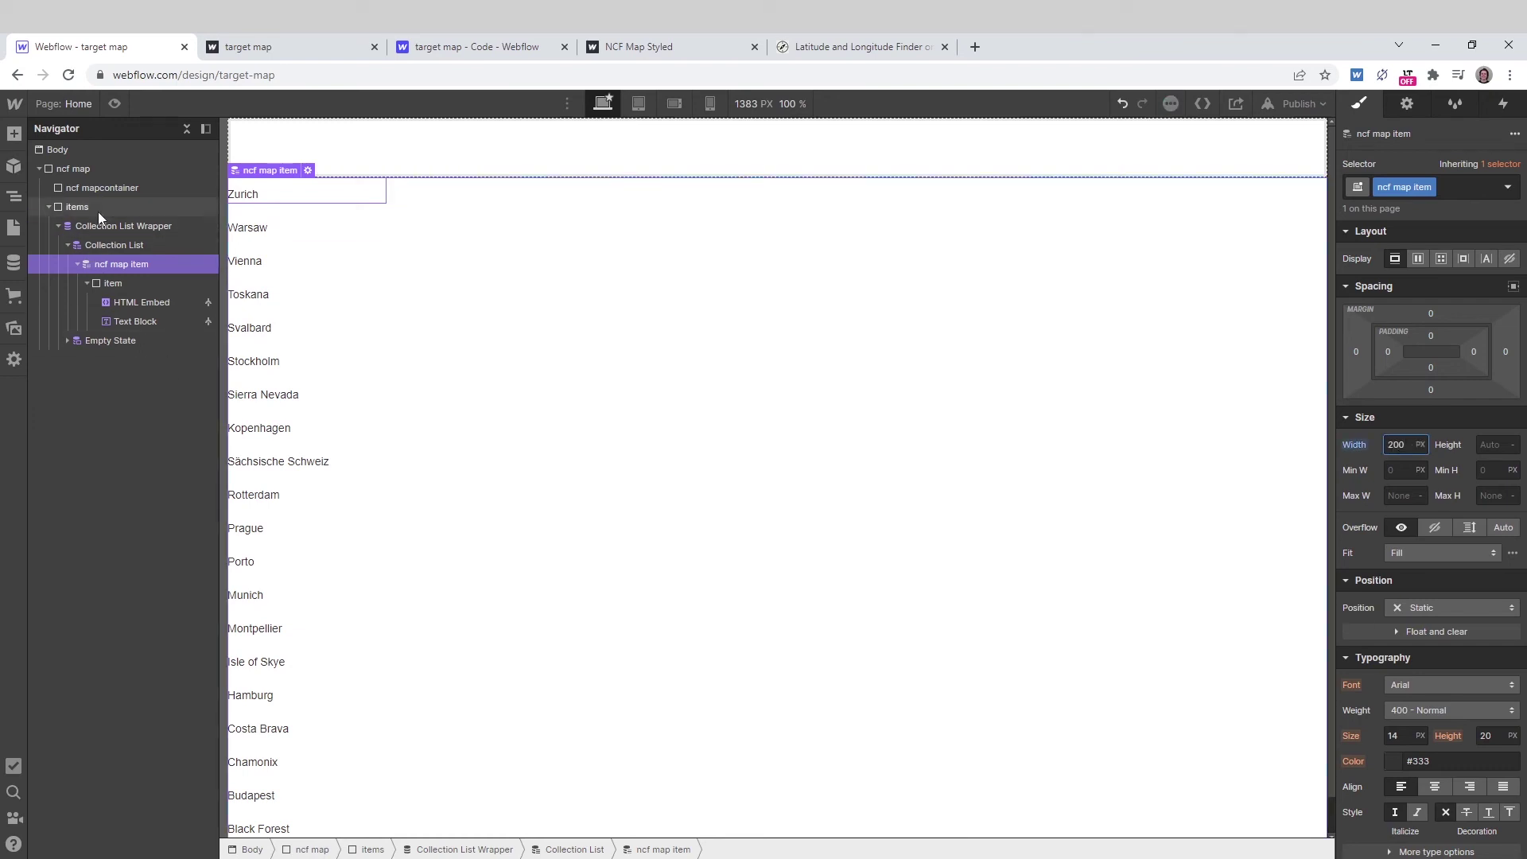
{"action": "left_click", "coordinate": [112, 230]}
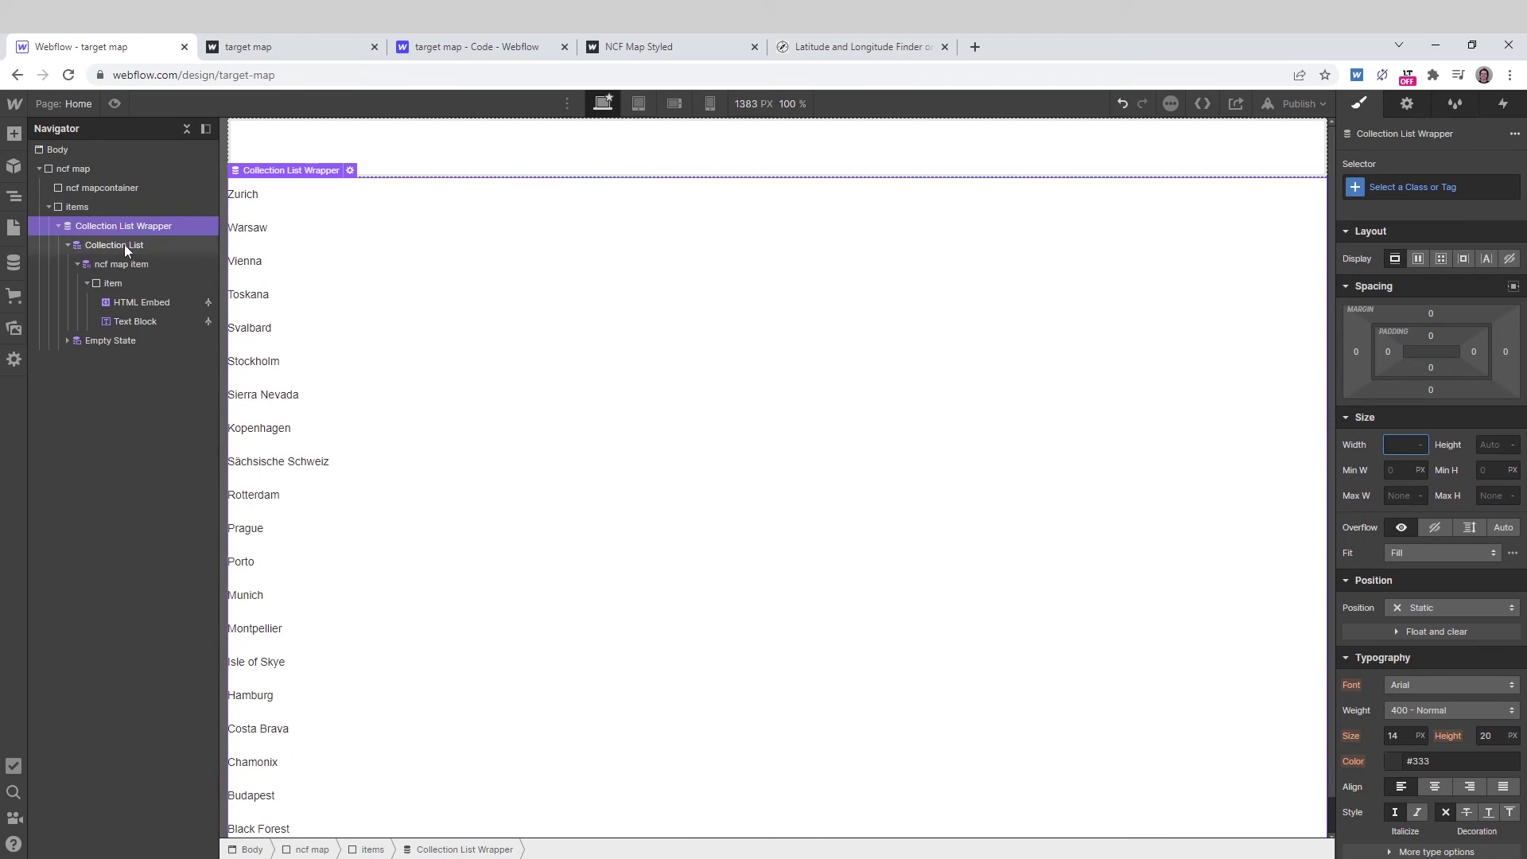
{"action": "left_click", "coordinate": [125, 249]}
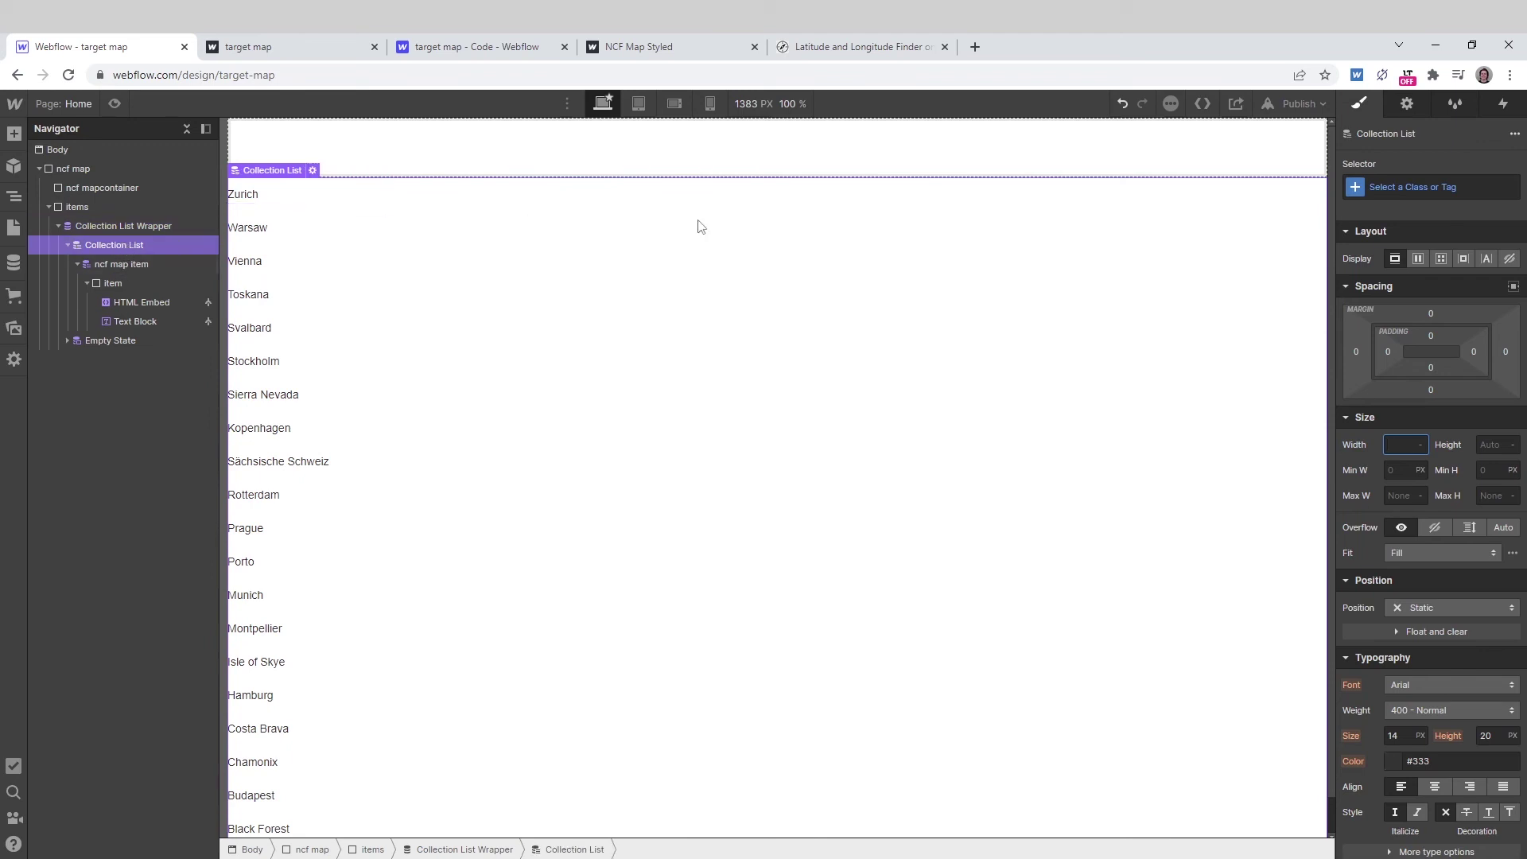
- Lay the Collection List out as wrapping rows, justified center and aligned to start
{"action": "left_click", "coordinate": [1417, 259]}
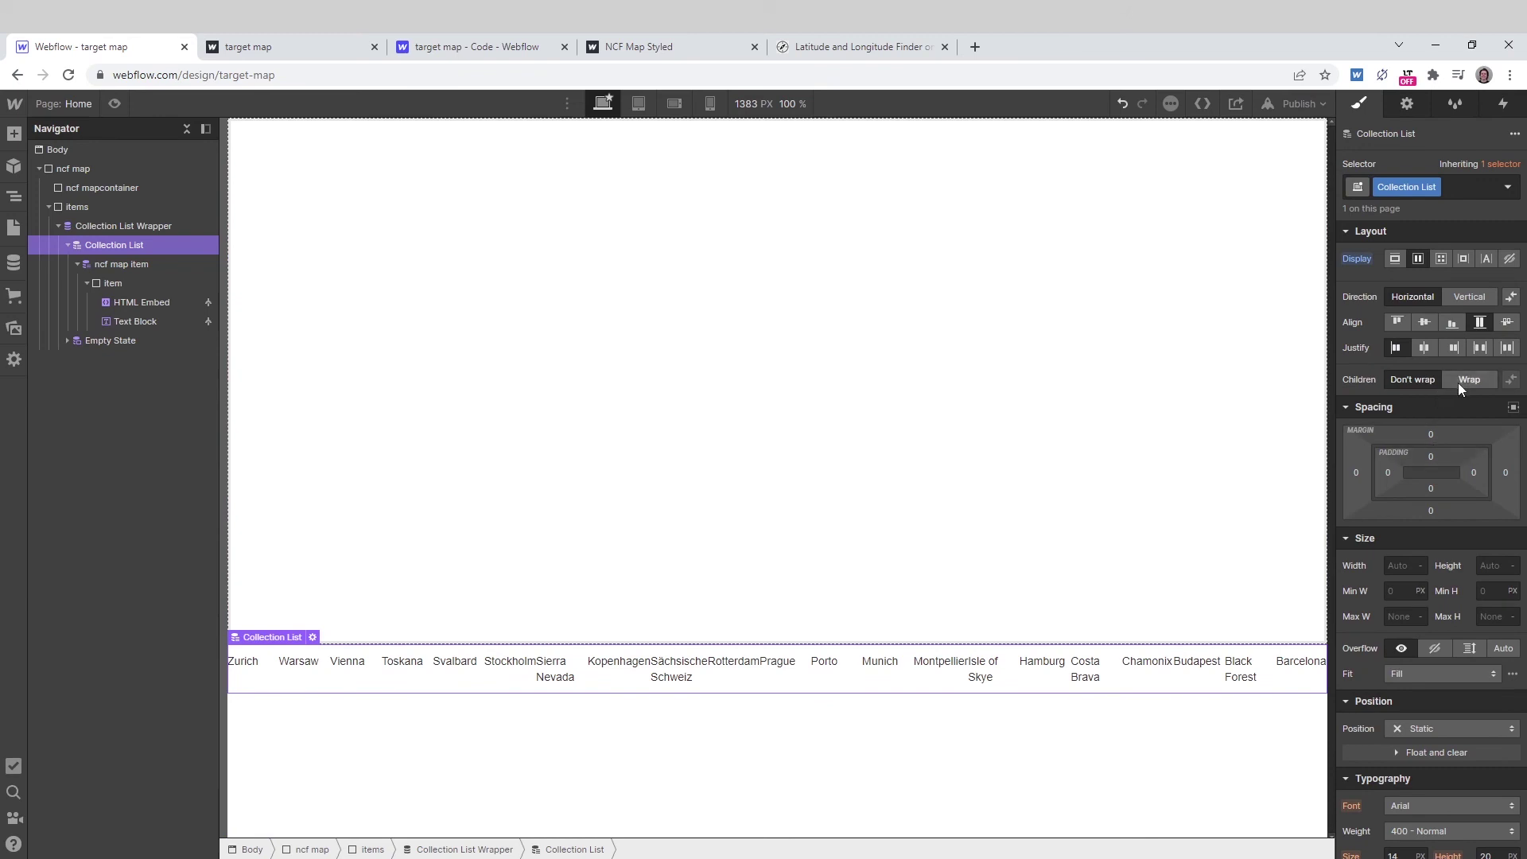
{"action": "left_click", "coordinate": [1458, 384]}
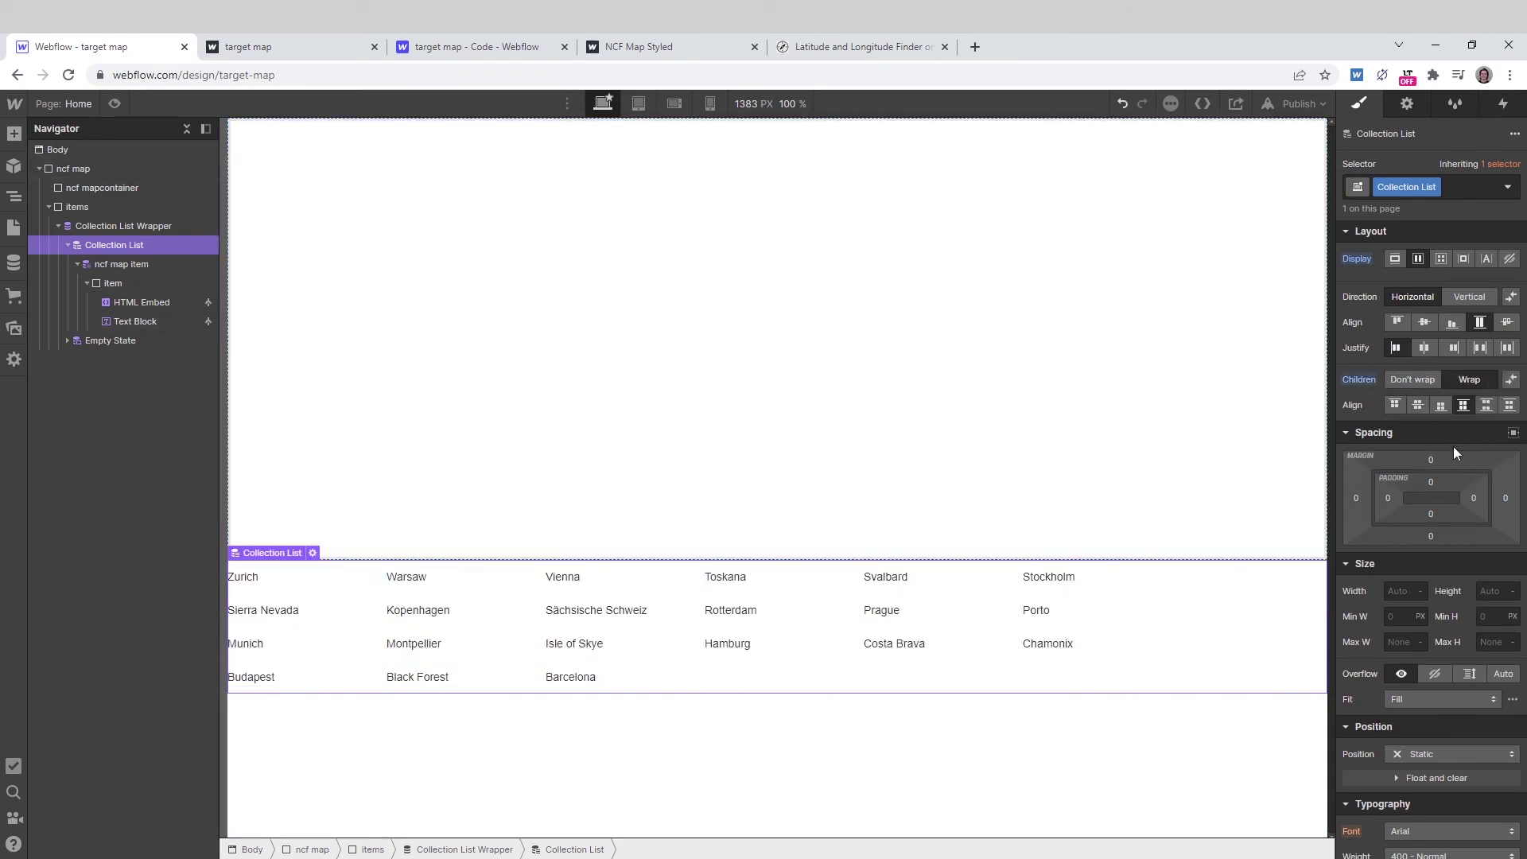
{"action": "left_click", "coordinate": [1428, 349]}
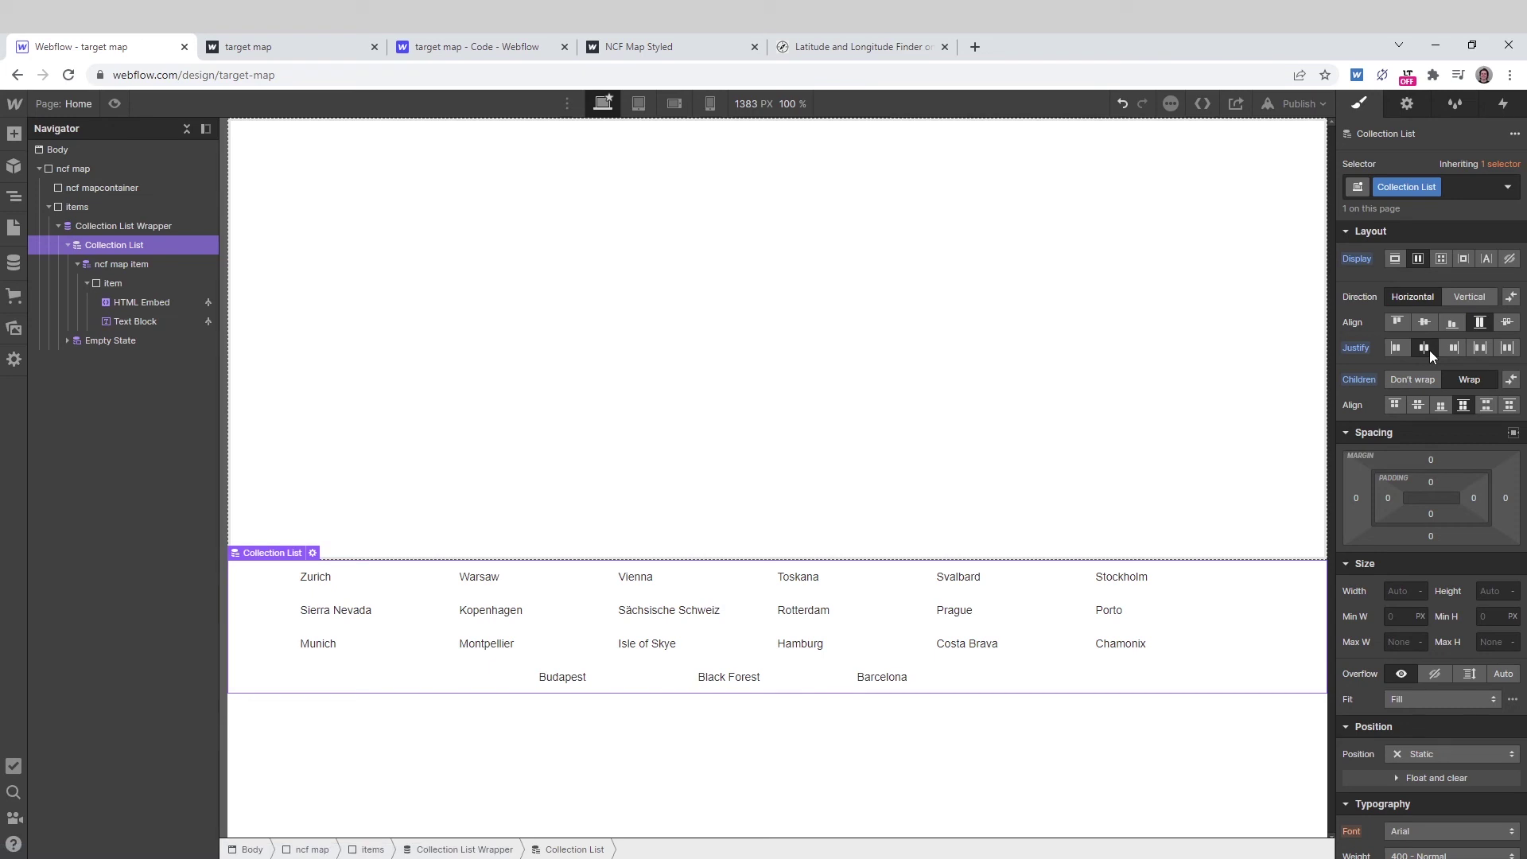
{"action": "left_click", "coordinate": [1399, 408]}
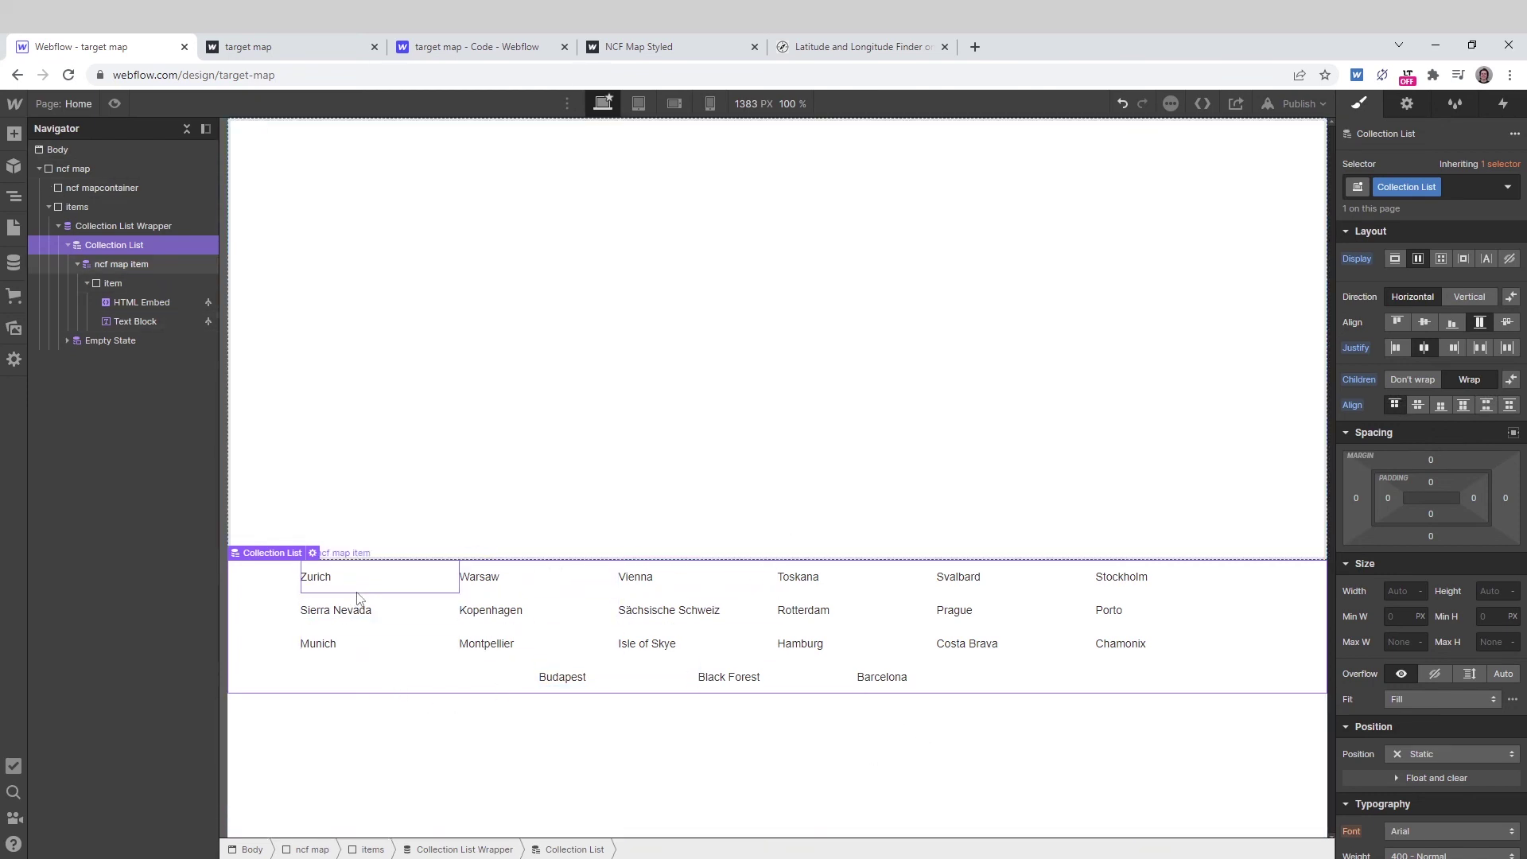
- Make ncf map item a flex container with its city name centred
{"action": "left_click", "coordinate": [127, 263]}
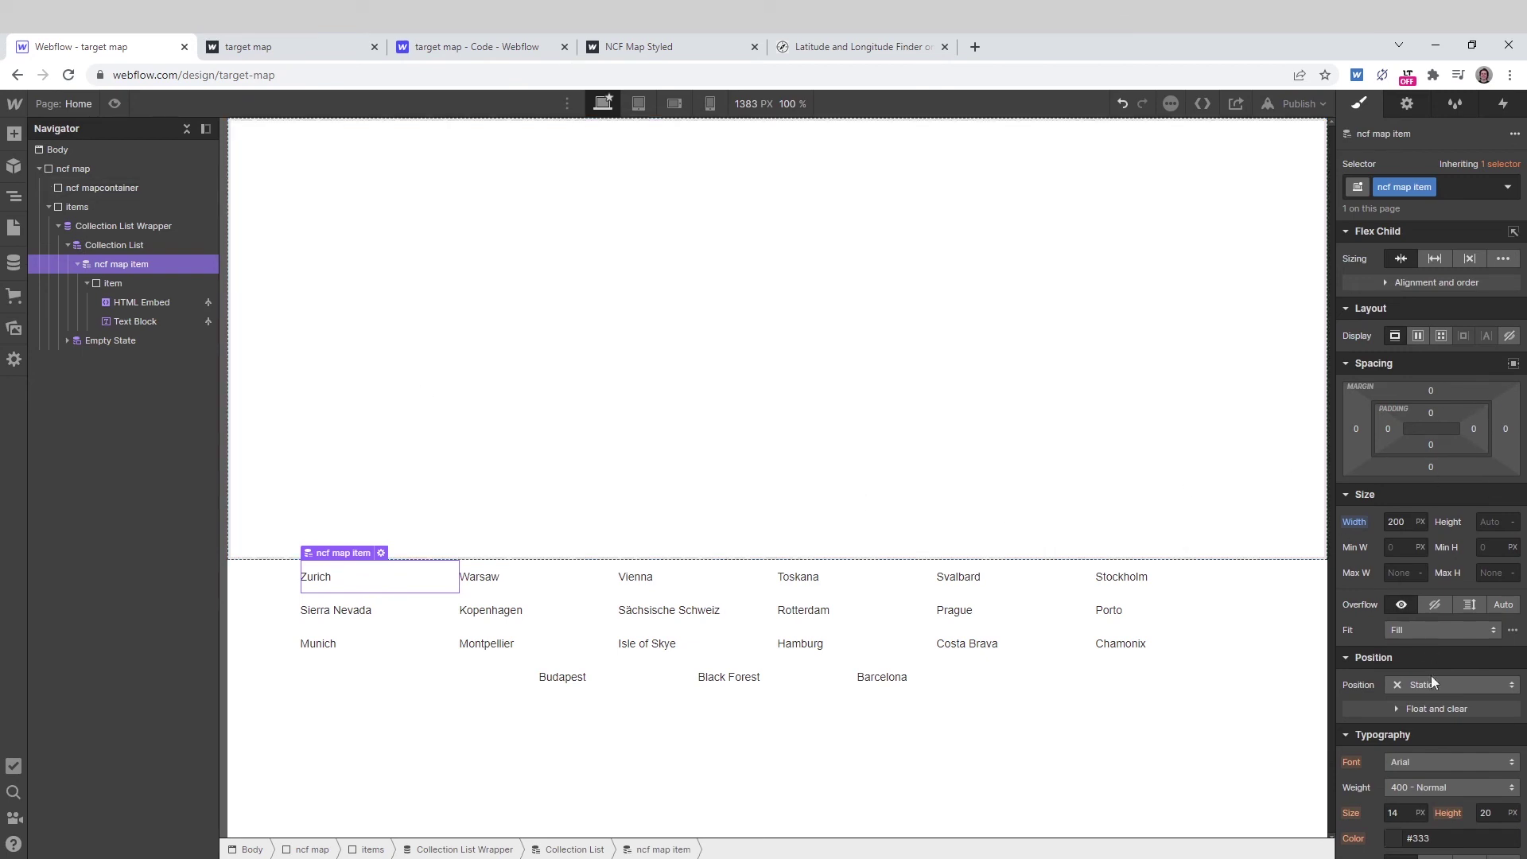
{"action": "left_click", "coordinate": [1420, 336]}
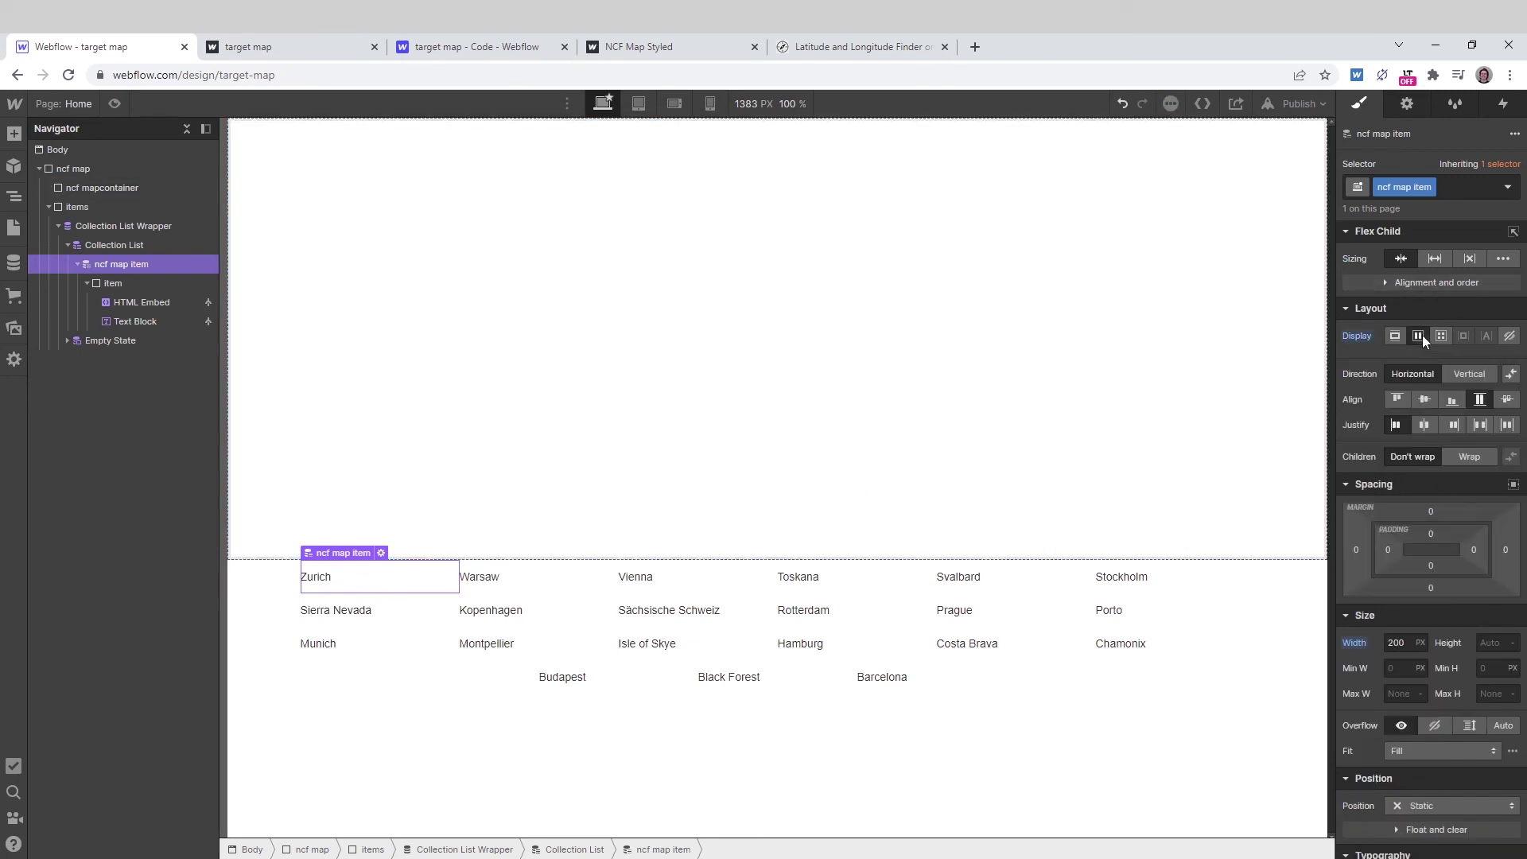
{"action": "left_click", "coordinate": [1424, 426]}
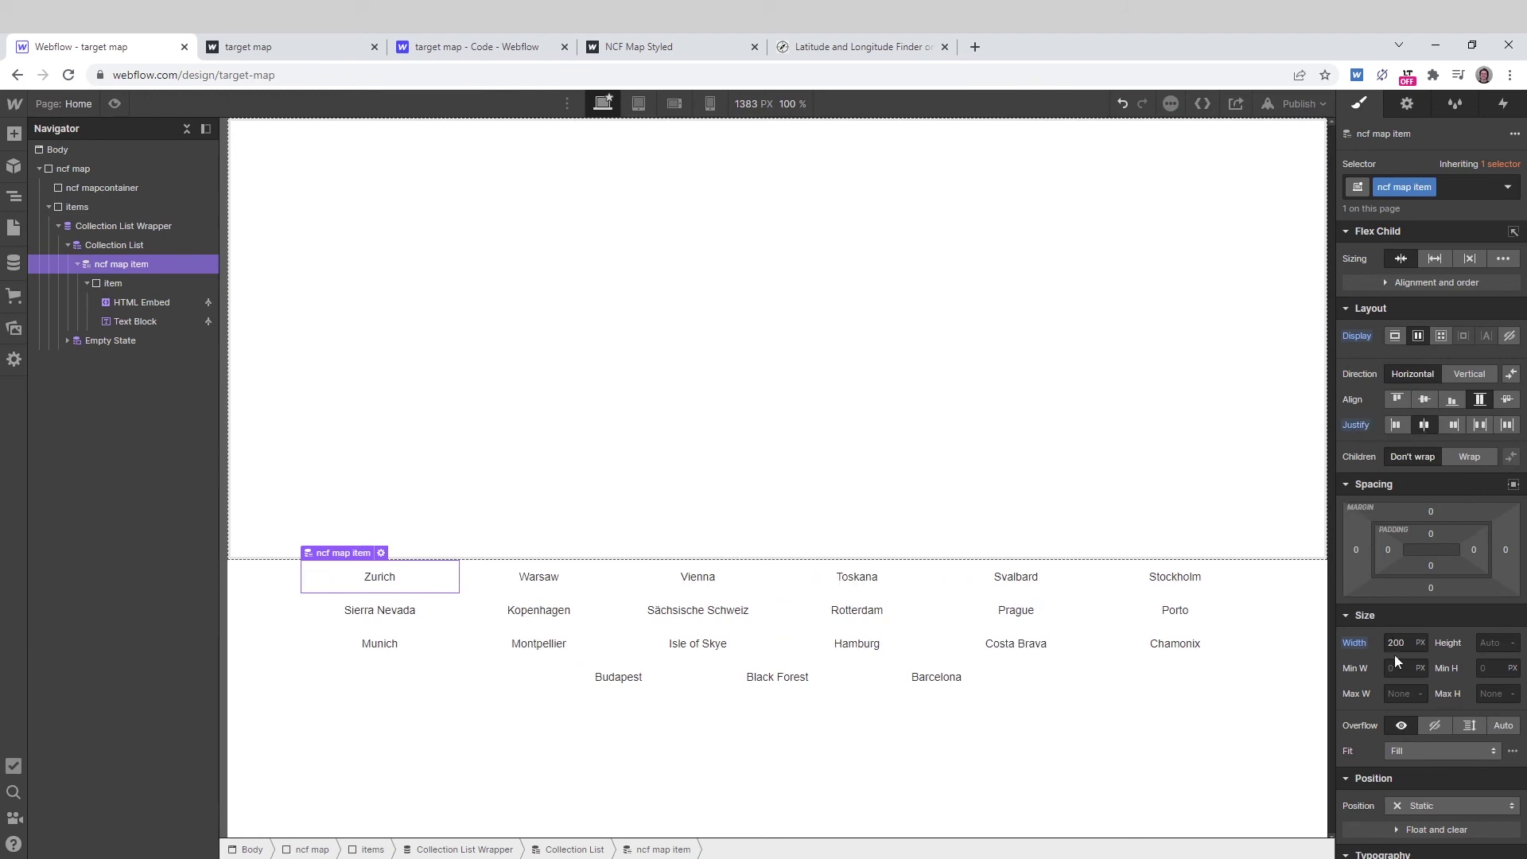
{"action": "scroll", "coordinate": [1395, 660], "scroll_direction": "down", "scroll_amount": 5}
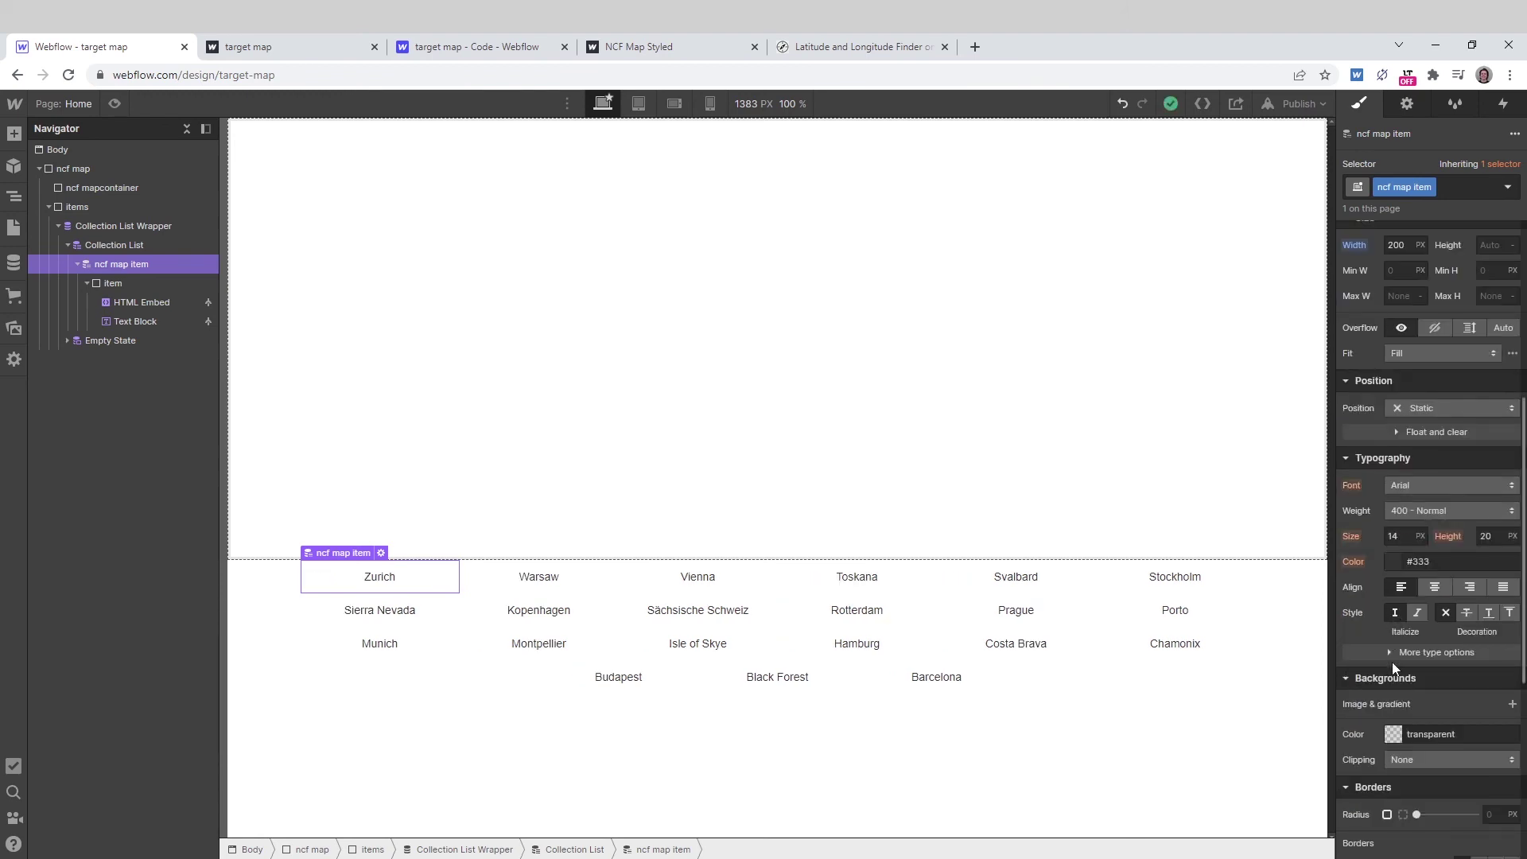
{"action": "scroll", "coordinate": [1394, 672], "scroll_direction": "down", "scroll_amount": 2}
- Give the city items a #cfc9c9 gray background and 20 px corner radius
{"action": "left_click", "coordinate": [1396, 576]}
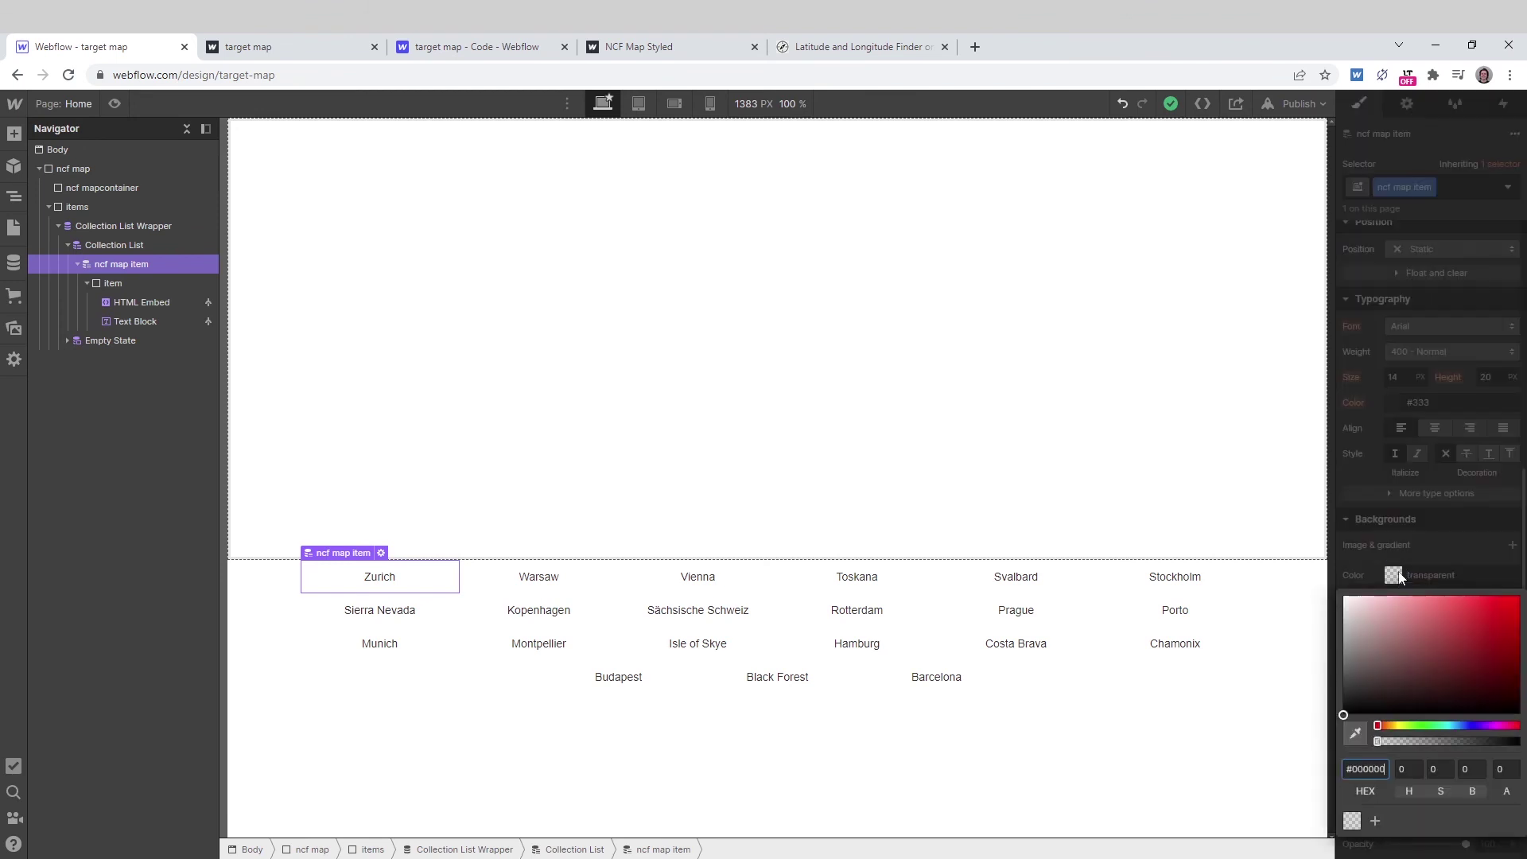
{"action": "left_click_drag", "start_coordinate": [1384, 677], "coordinate": [1349, 617]}
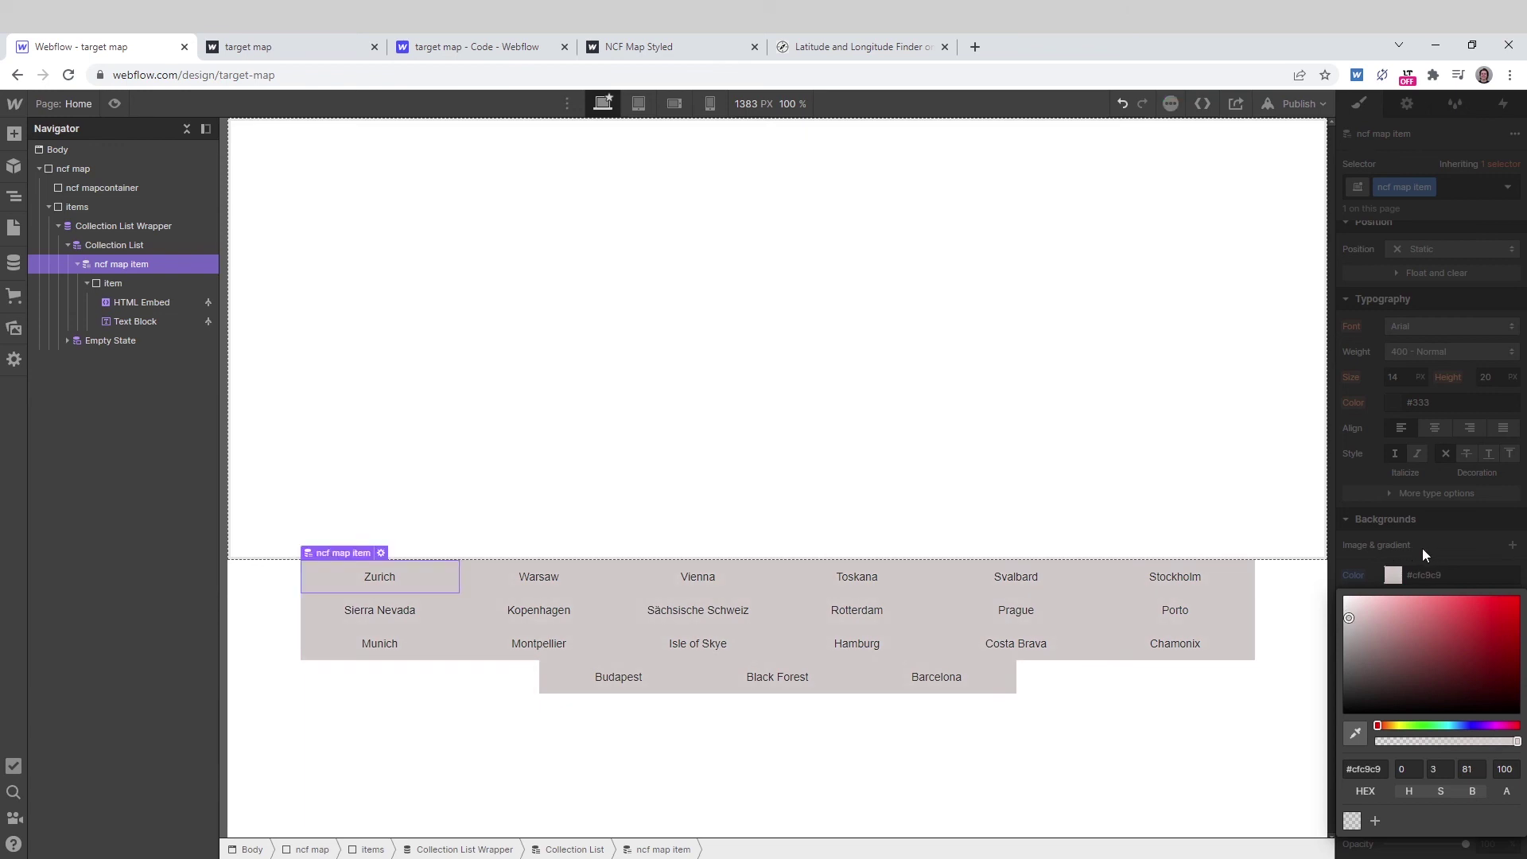
{"action": "left_click", "coordinate": [1422, 547]}
{"action": "left_click_drag", "start_coordinate": [1417, 656], "coordinate": [1478, 641]}
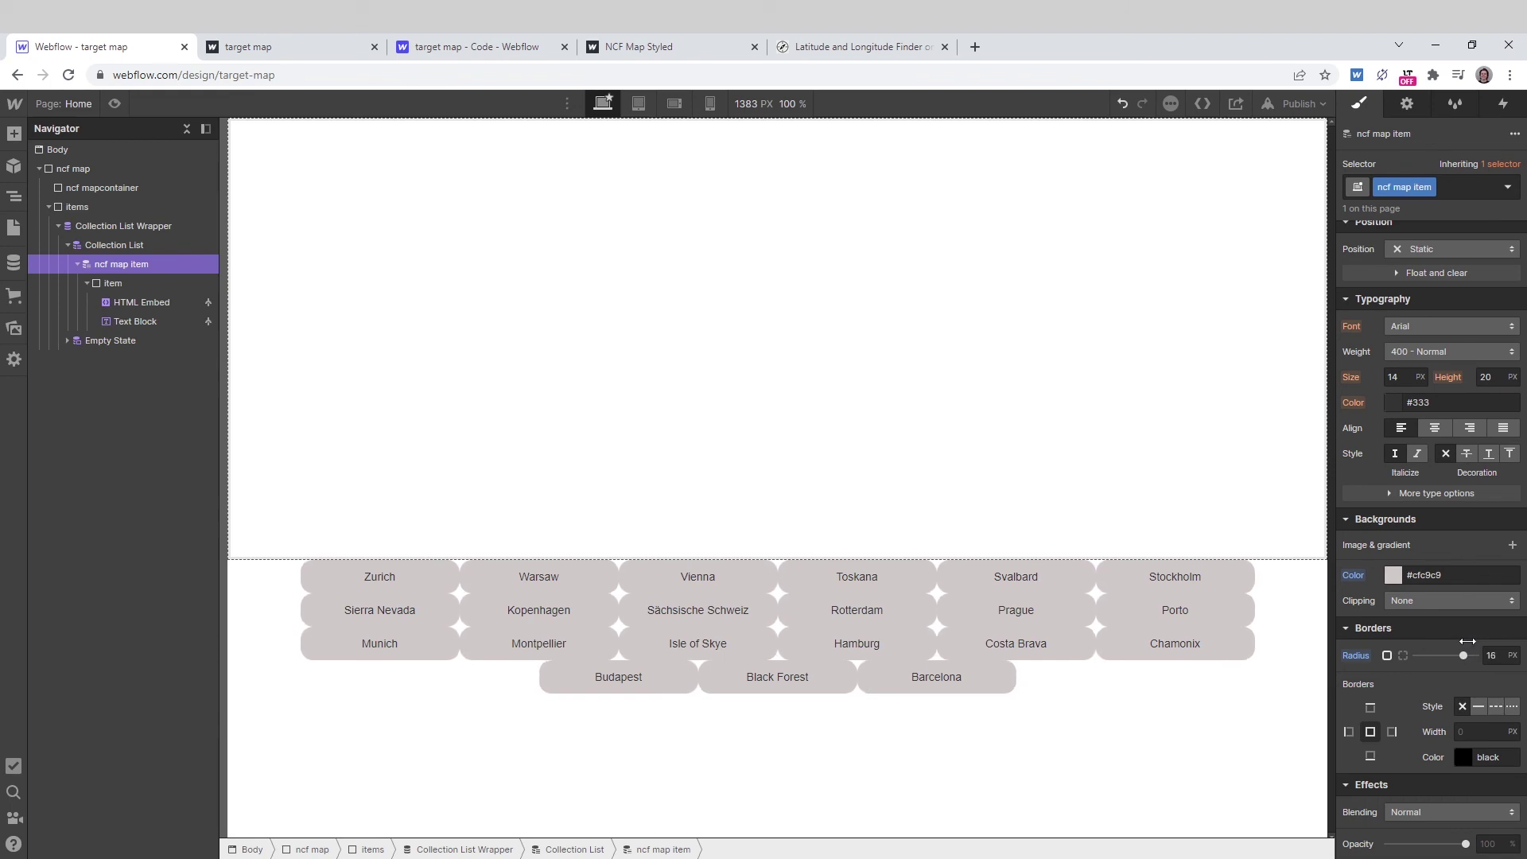
- Add 7 px margins on all sides of each city item
{"action": "scroll", "coordinate": [1411, 517], "scroll_direction": "up", "scroll_amount": 7}
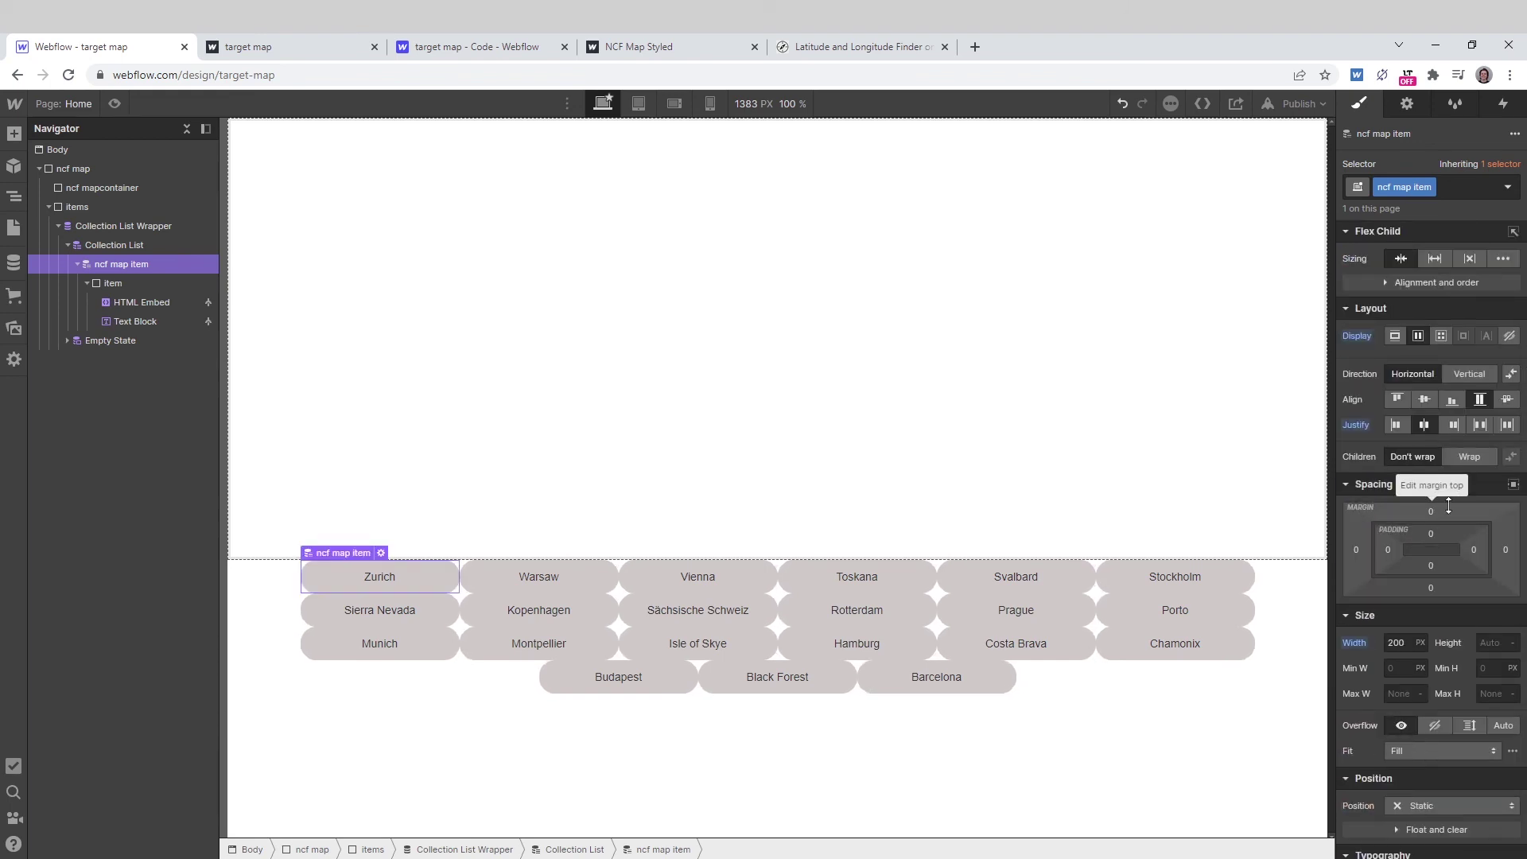
{"action": "mouse_move", "coordinate": [1429, 513]}
{"action": "left_mouse_down"}
{"action": "mouse_move", "coordinate": [1447, 497]}
{"action": "mouse_move", "coordinate": [1448, 509]}
{"action": "left_mouse_up"}
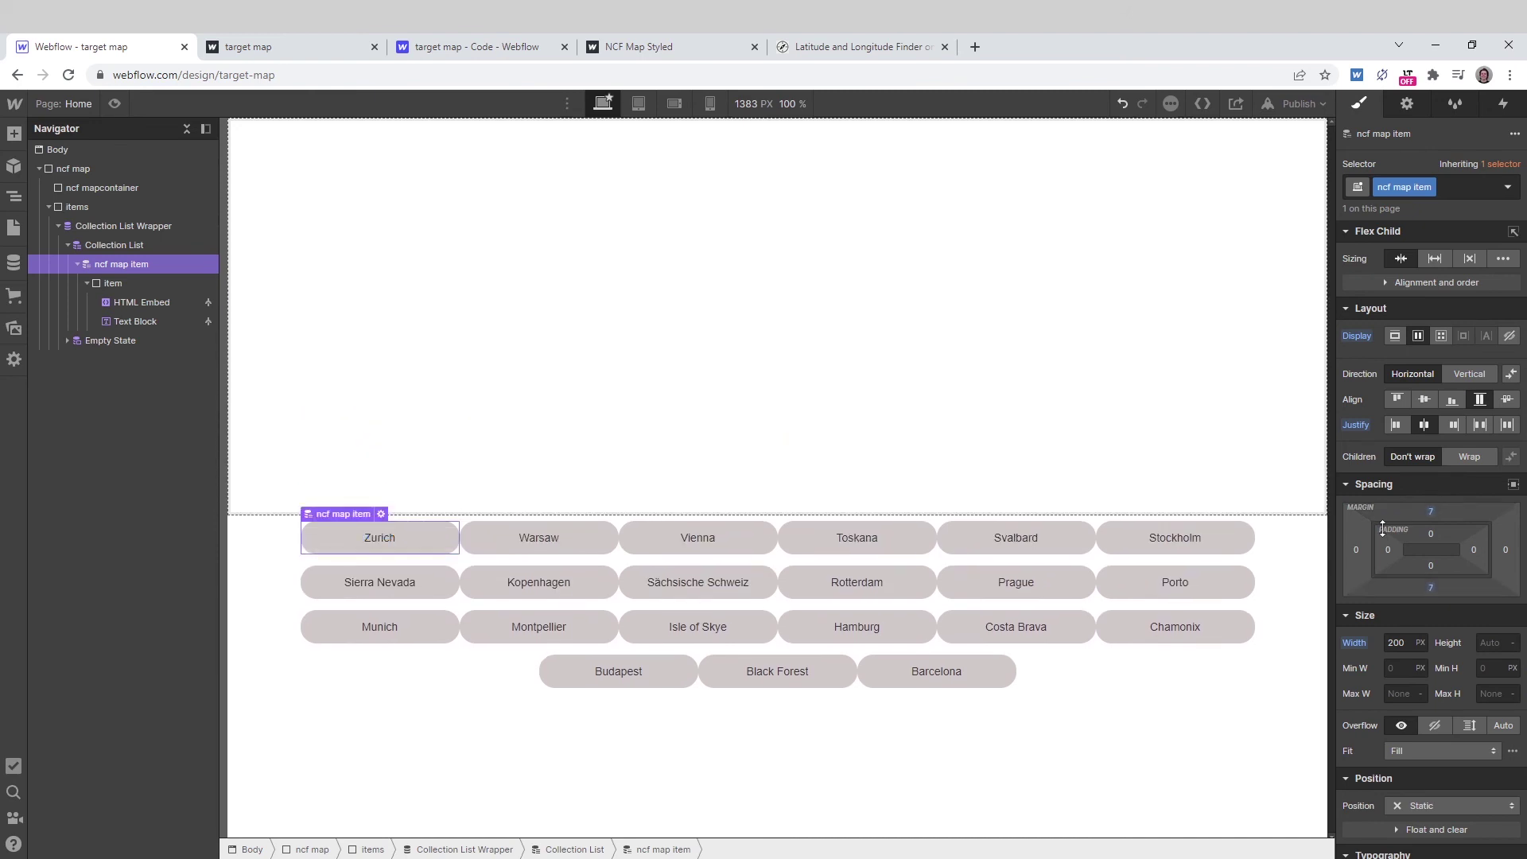
{"action": "left_click_drag", "start_coordinate": [1357, 557], "coordinate": [1352, 564]}
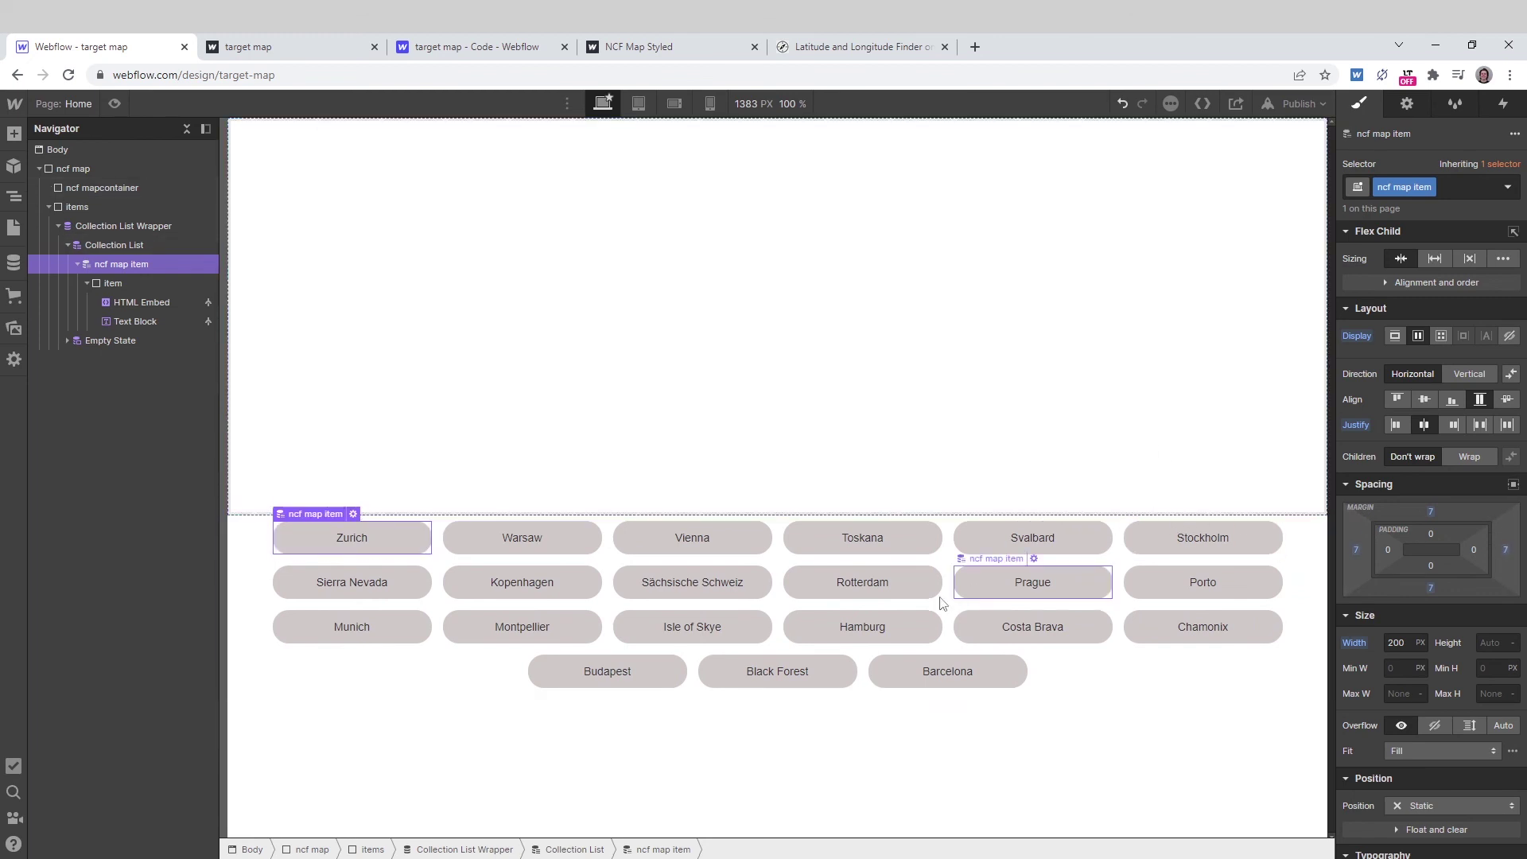
{"action": "left_click", "coordinate": [1454, 190]}
- Give the ncf map item's hover state a #ee9797 pink background
{"action": "left_click", "coordinate": [1430, 278]}
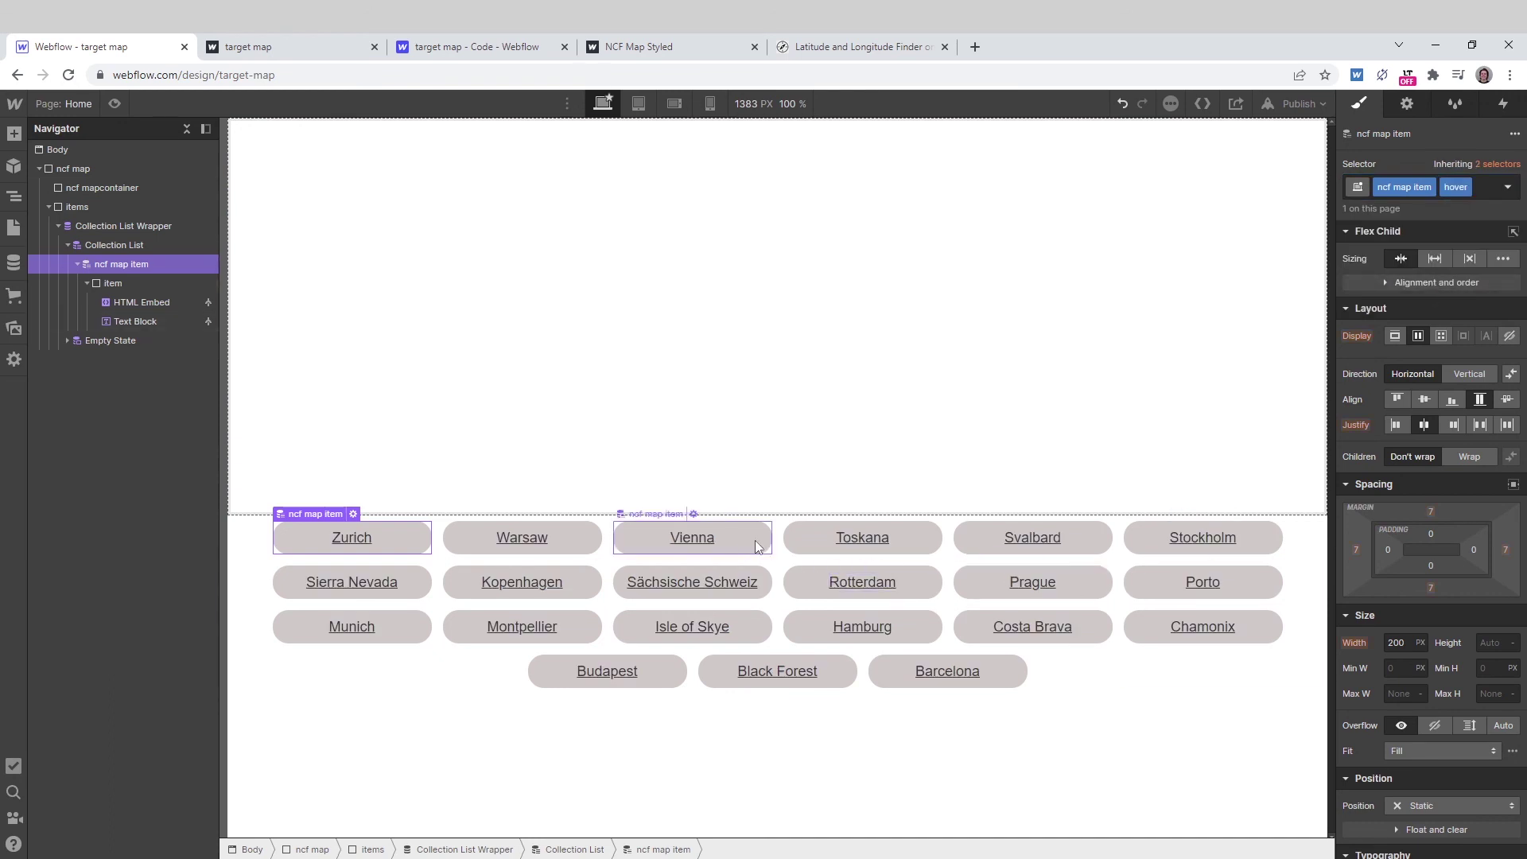
{"action": "scroll", "coordinate": [1391, 710], "scroll_direction": "down", "scroll_amount": 5}
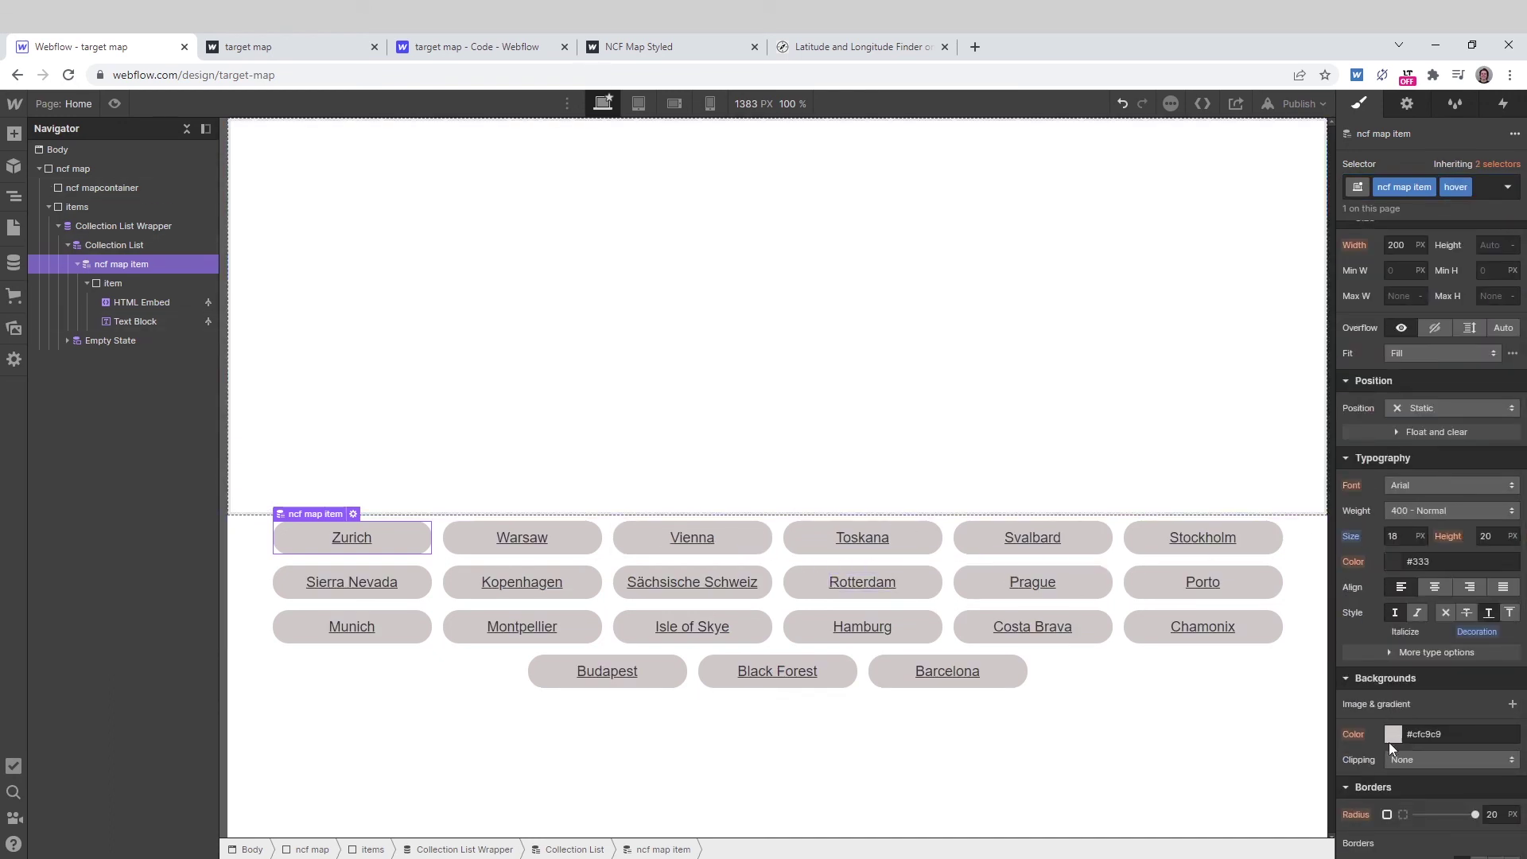
{"action": "left_click", "coordinate": [1393, 734]}
{"action": "left_click_drag", "start_coordinate": [1403, 549], "coordinate": [1407, 486]}
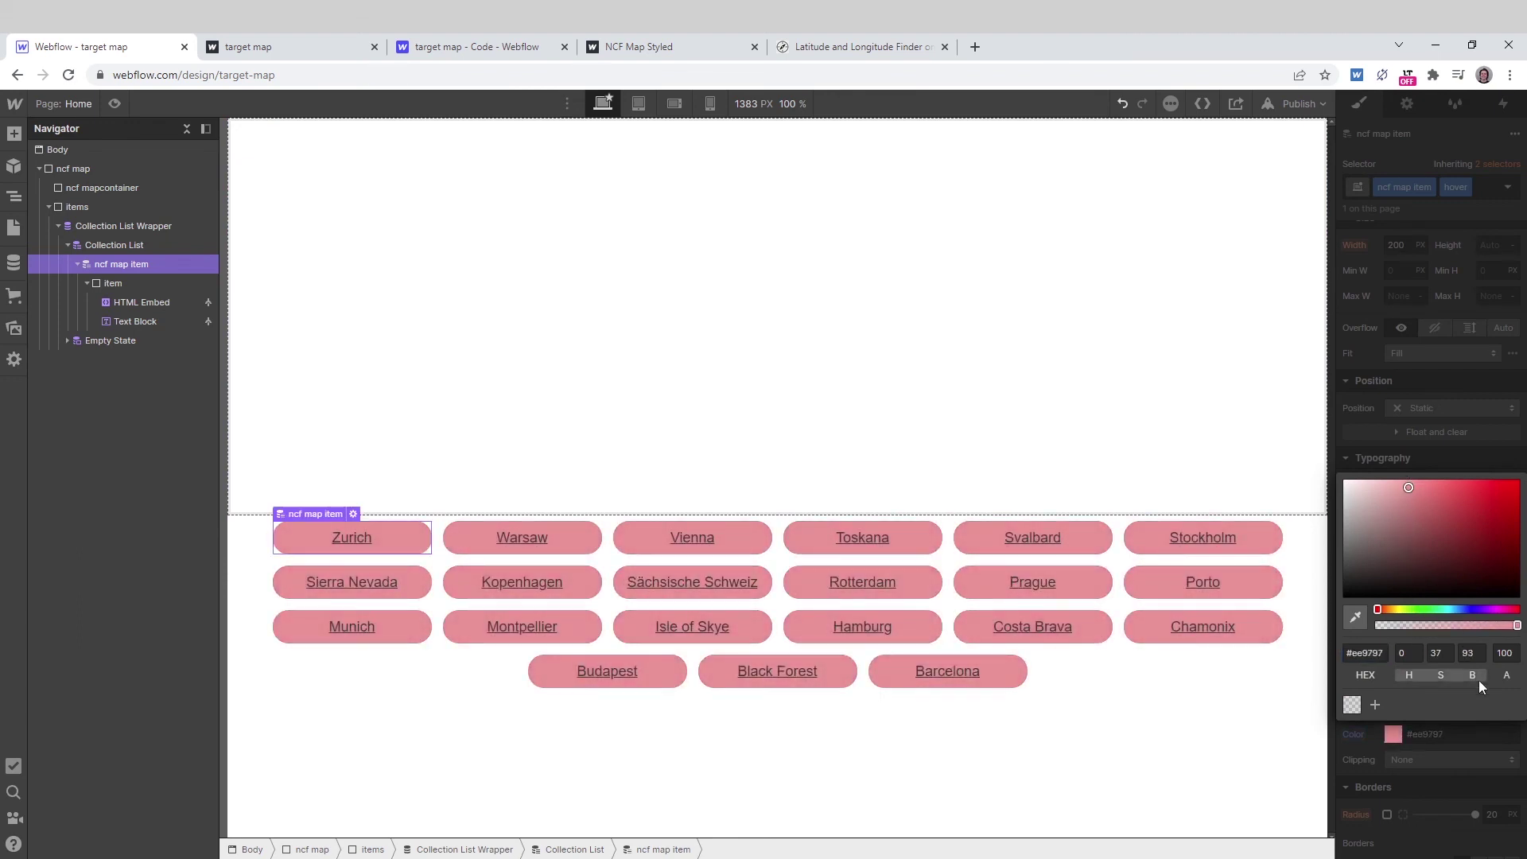
{"action": "left_click", "coordinate": [1446, 461]}
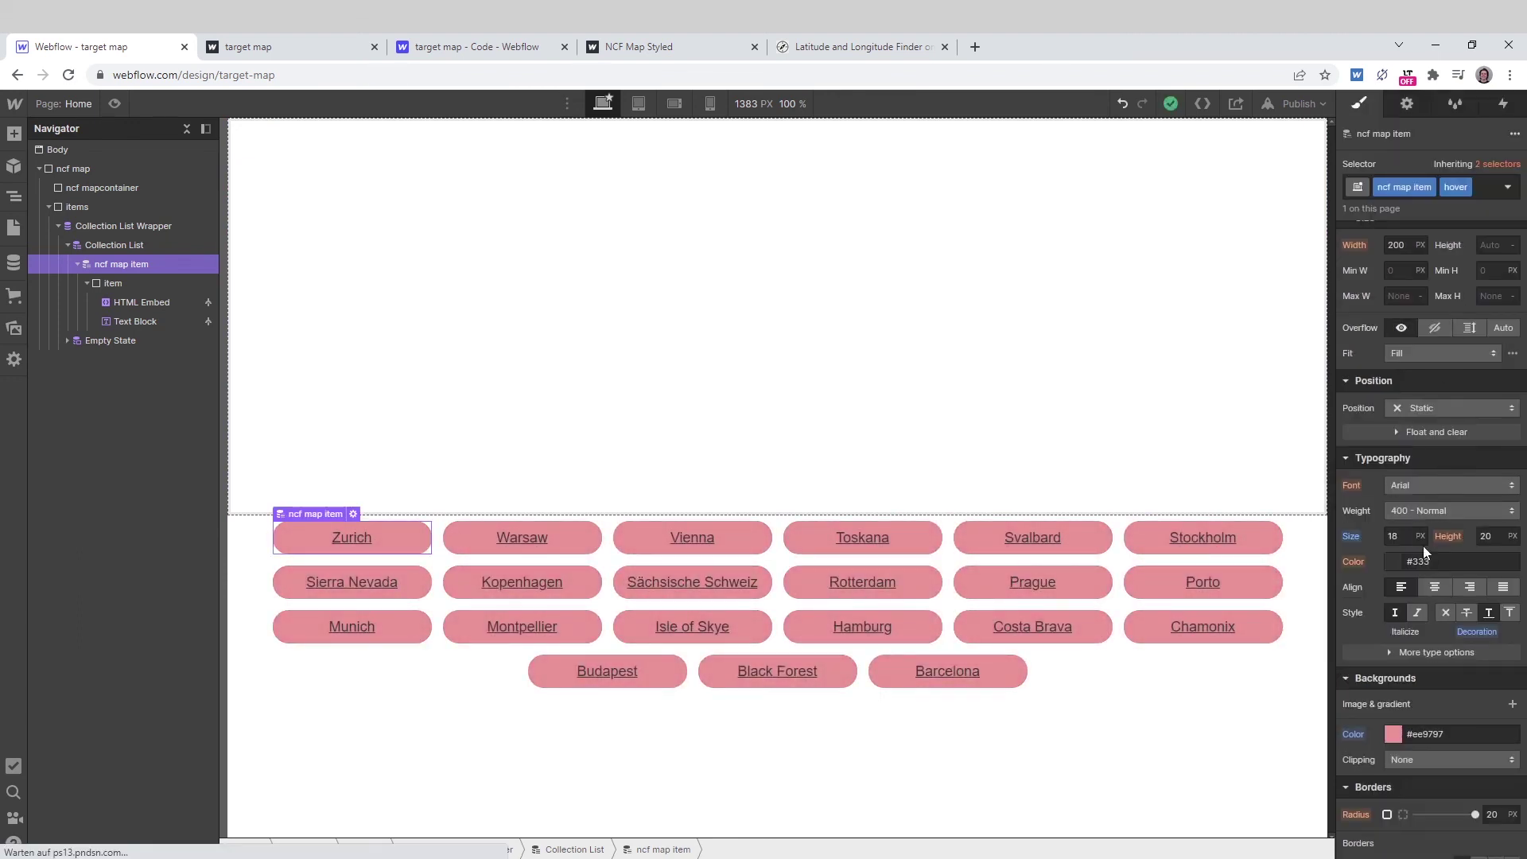
- Remove hover from the selector and publish to target-map.webflow.io
{"action": "scroll", "coordinate": [1456, 382], "scroll_direction": "up", "scroll_amount": 3}
{"action": "left_click", "coordinate": [1484, 186]}
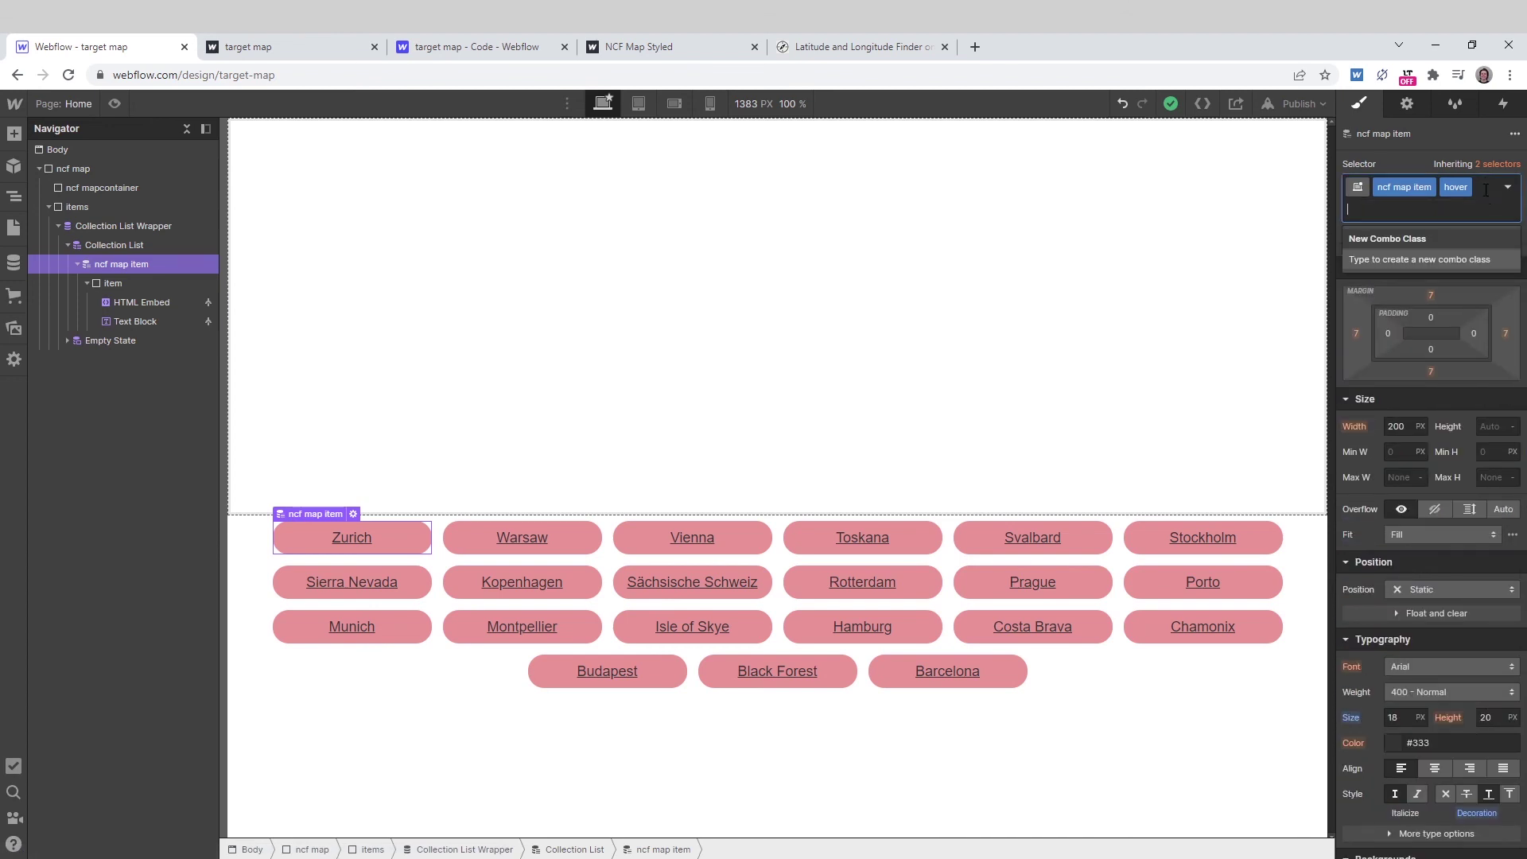
{"action": "key", "text": "BackSpace"}
{"action": "left_click", "coordinate": [1295, 105]}
{"action": "left_click", "coordinate": [1251, 302]}
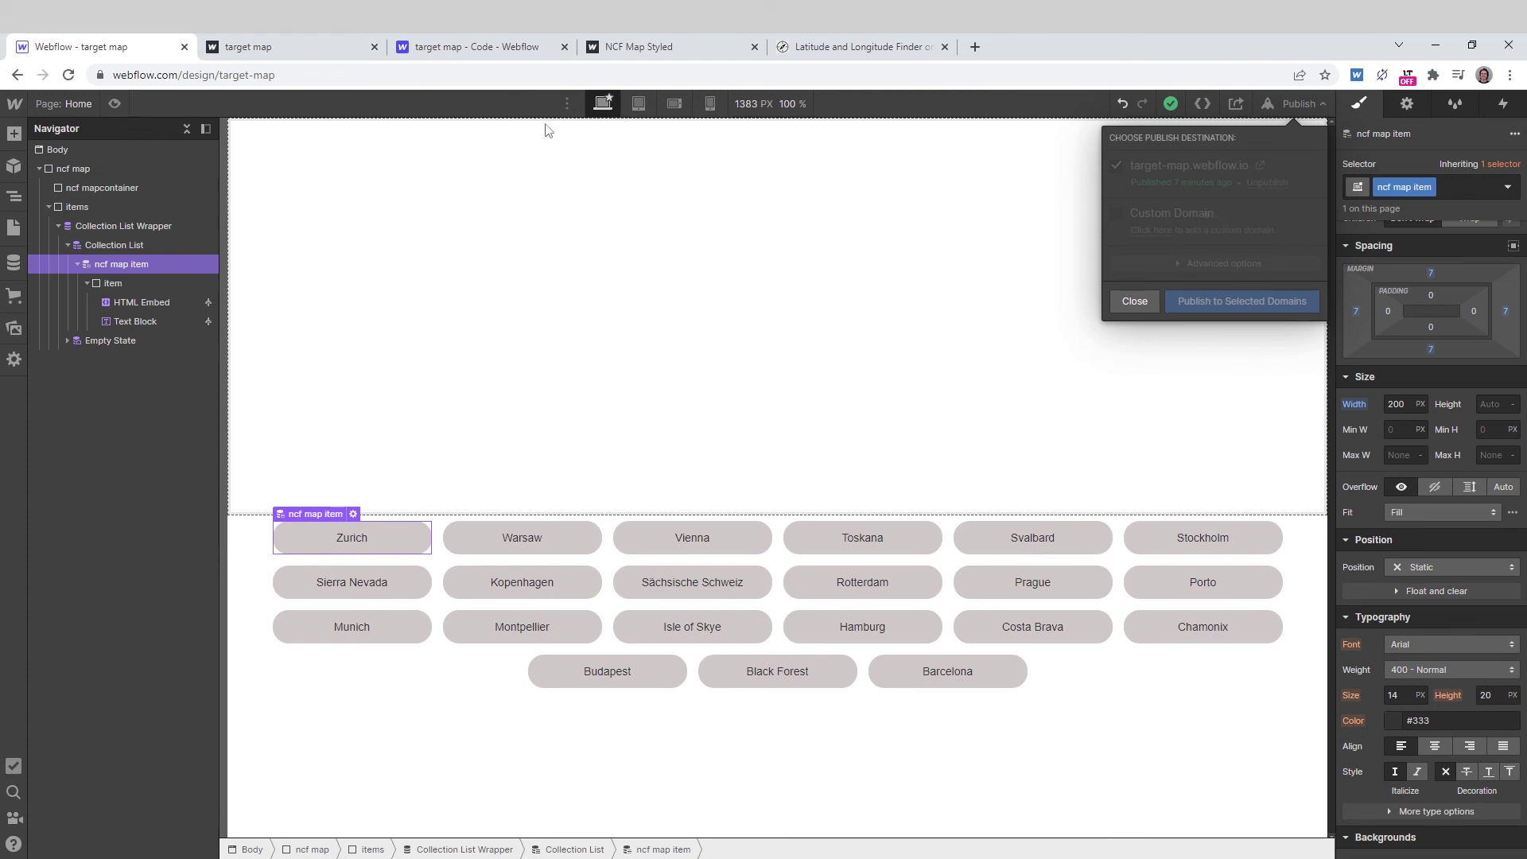
{"action": "left_click", "coordinate": [289, 41]}
- Reload the live map and test the Barcelona, Porto and Warsaw city buttons
{"action": "left_click", "coordinate": [69, 75]}
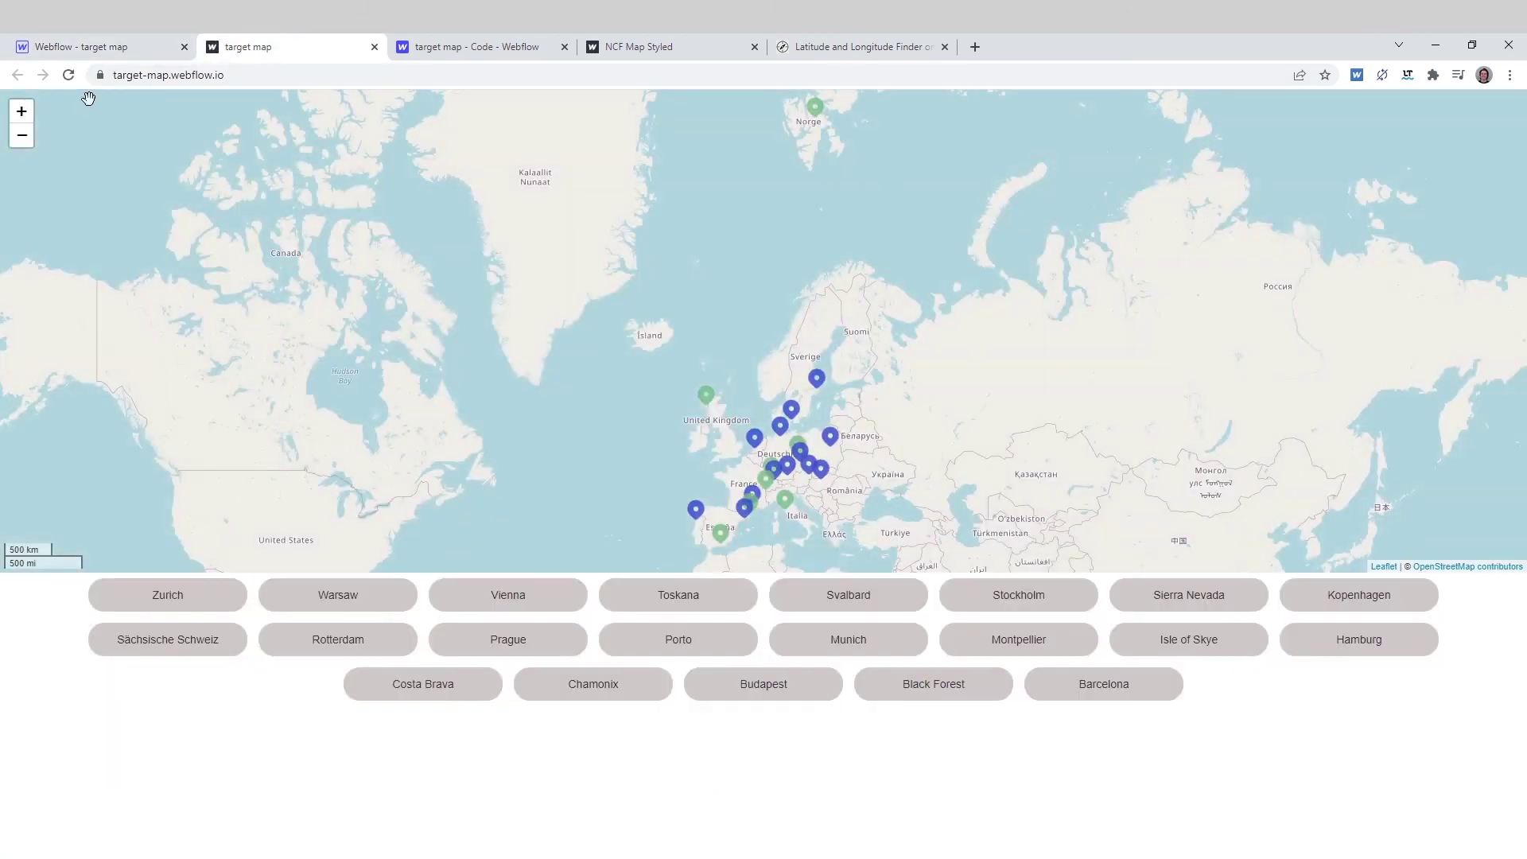
{"action": "left_click_drag", "start_coordinate": [687, 337], "coordinate": [675, 256]}
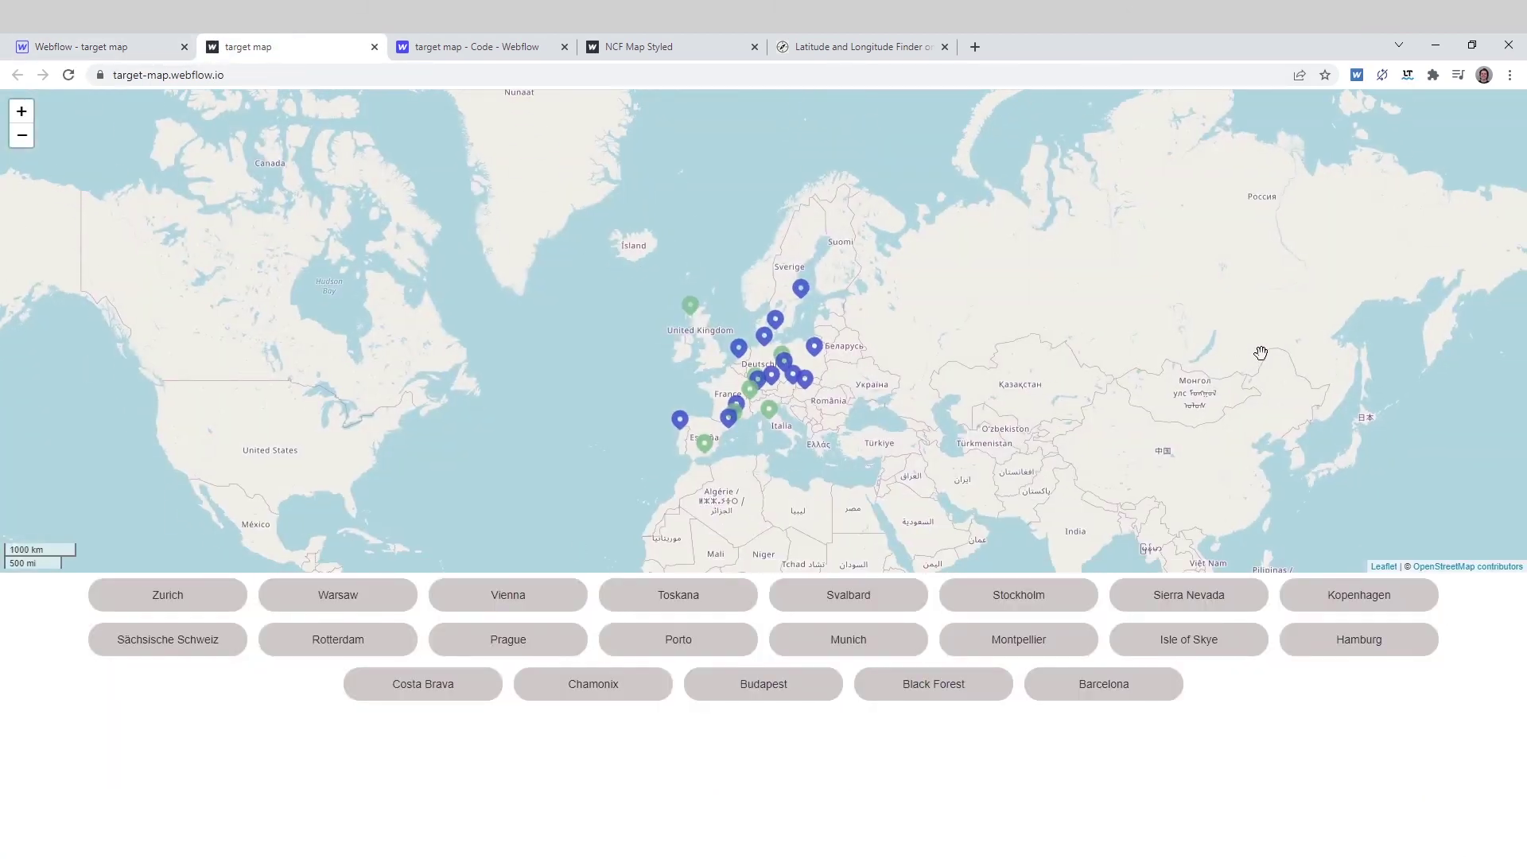
{"action": "mouse_move", "coordinate": [985, 609]}
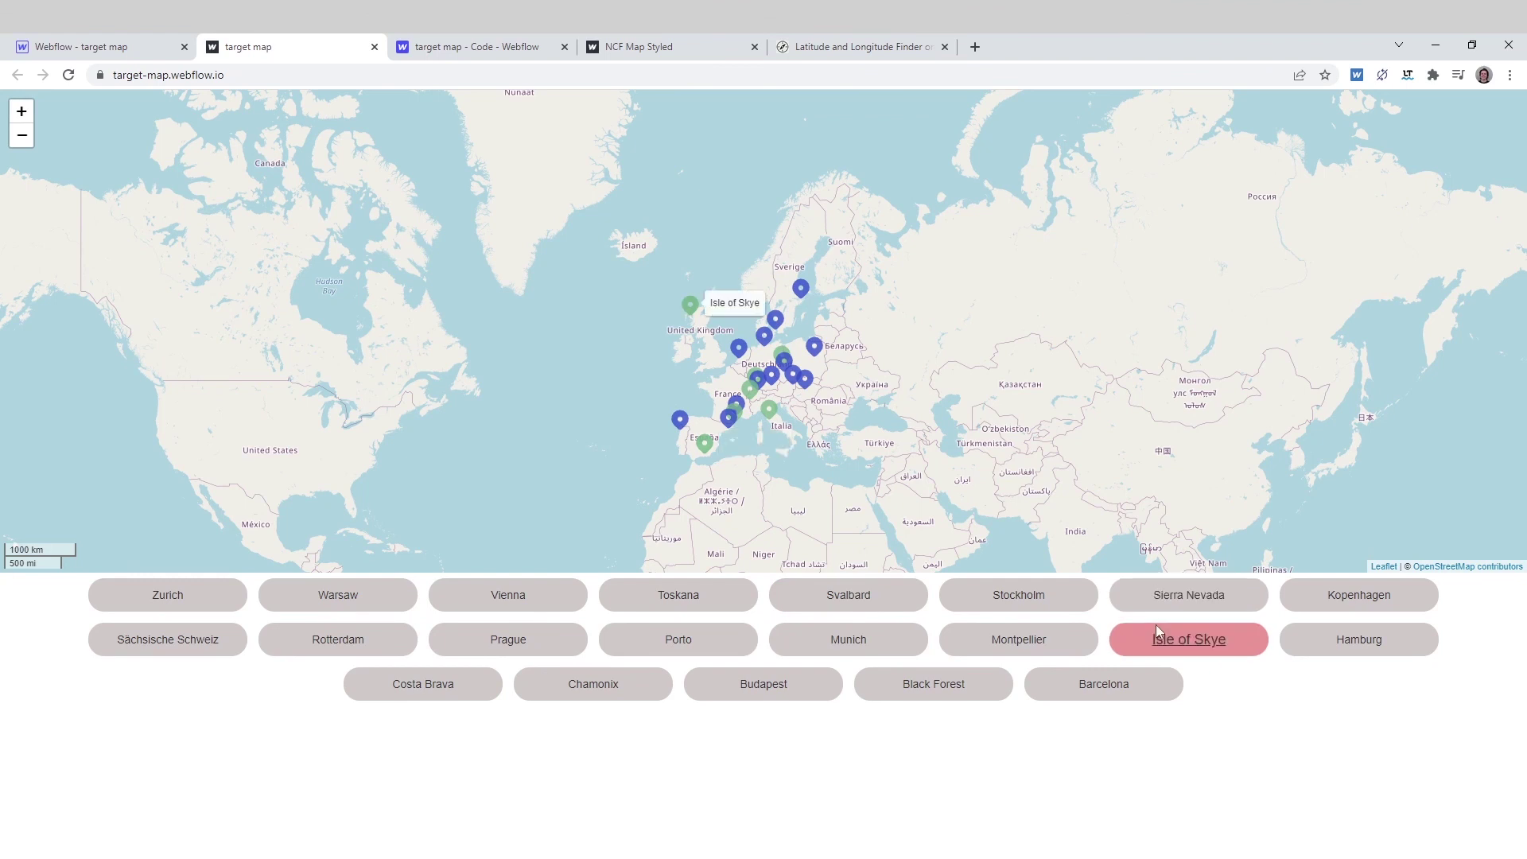
{"action": "left_click", "coordinate": [1120, 673]}
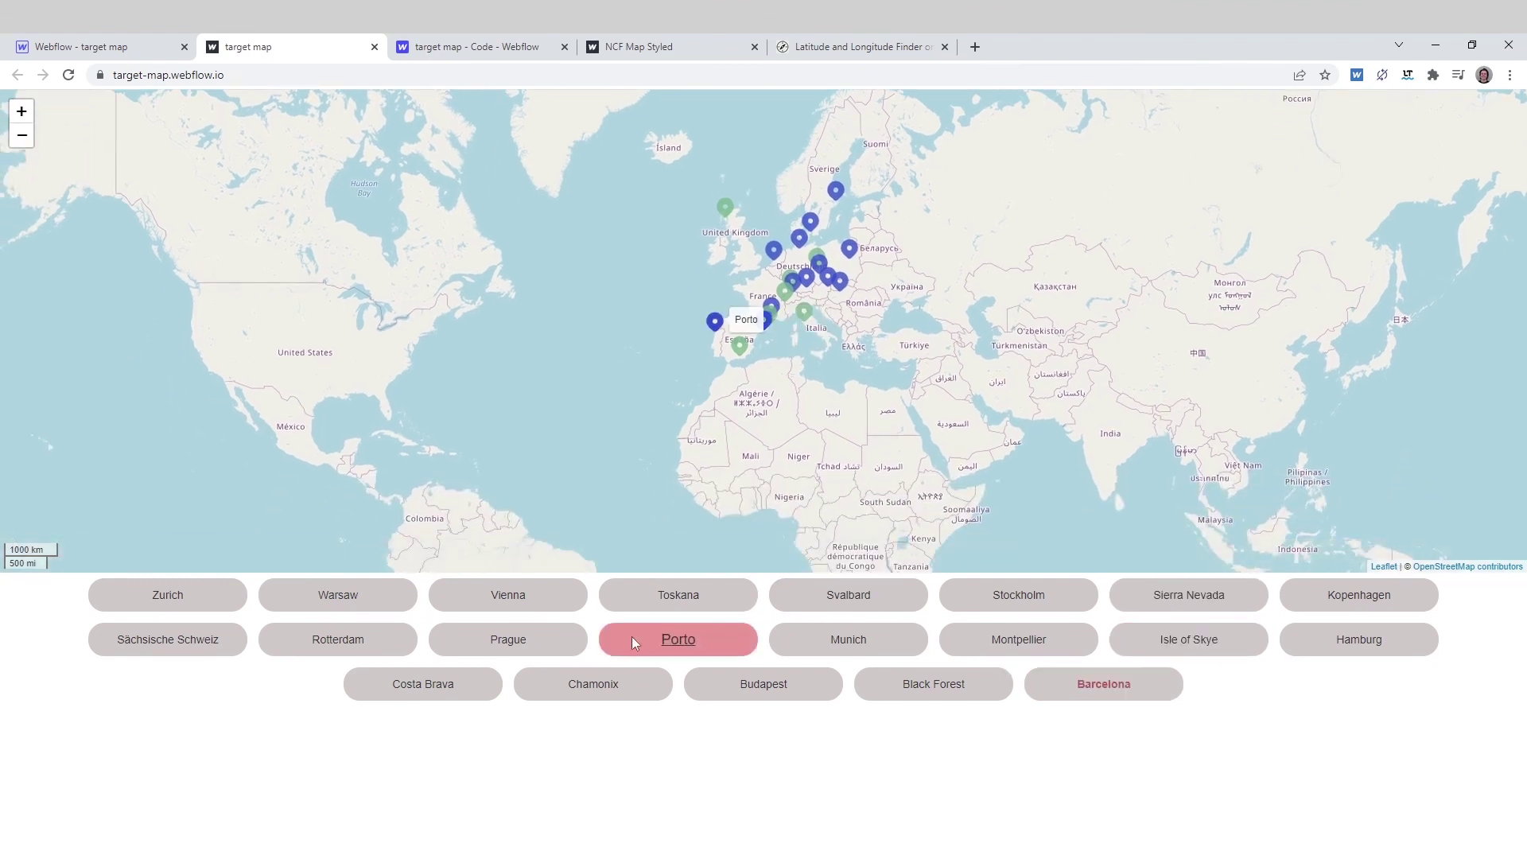
{"action": "left_click", "coordinate": [668, 648]}
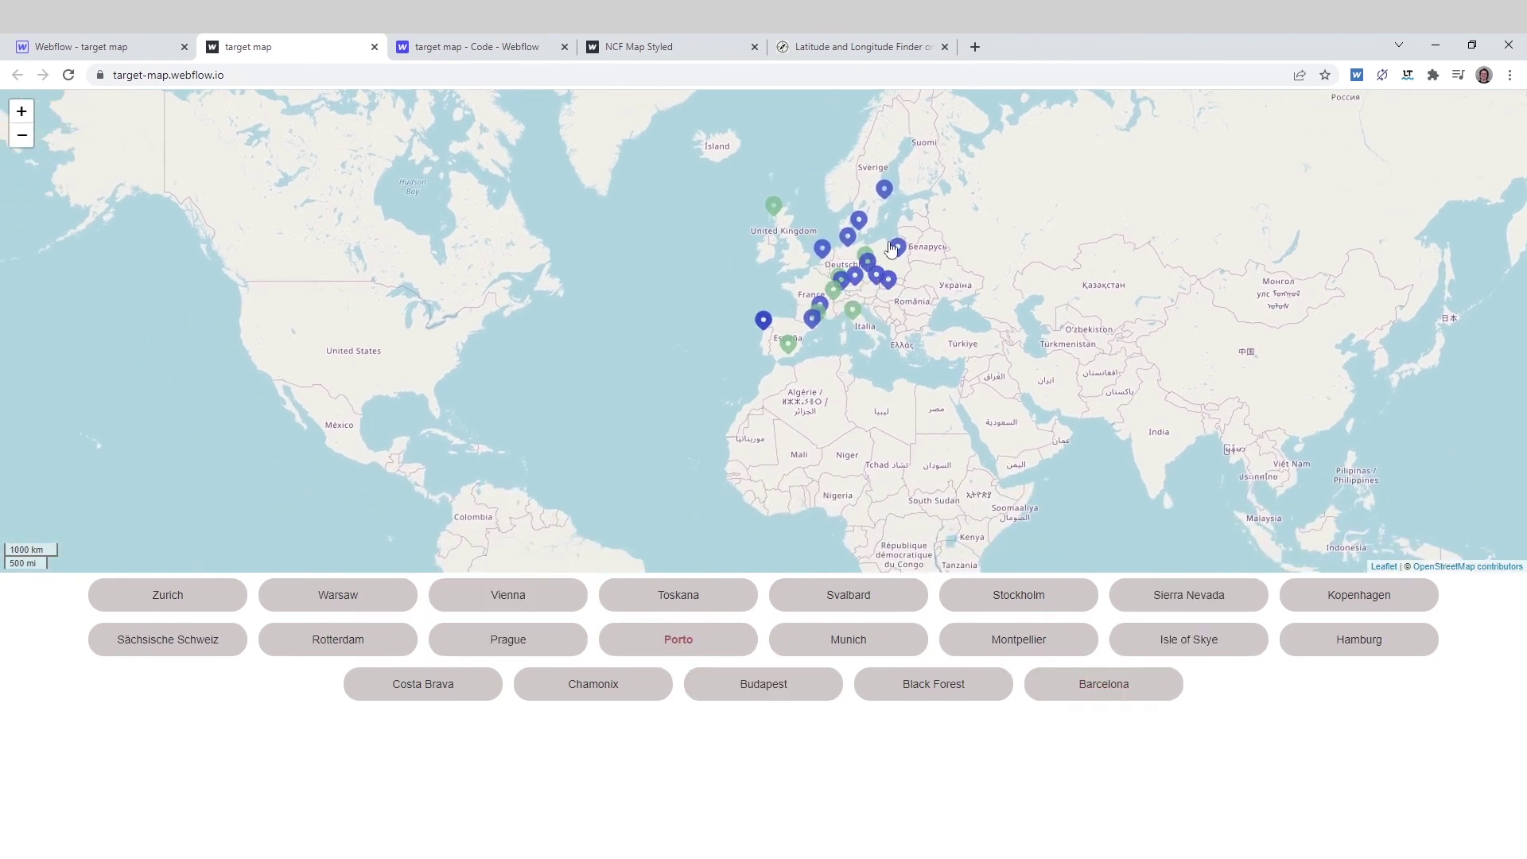
{"action": "left_click", "coordinate": [896, 247]}
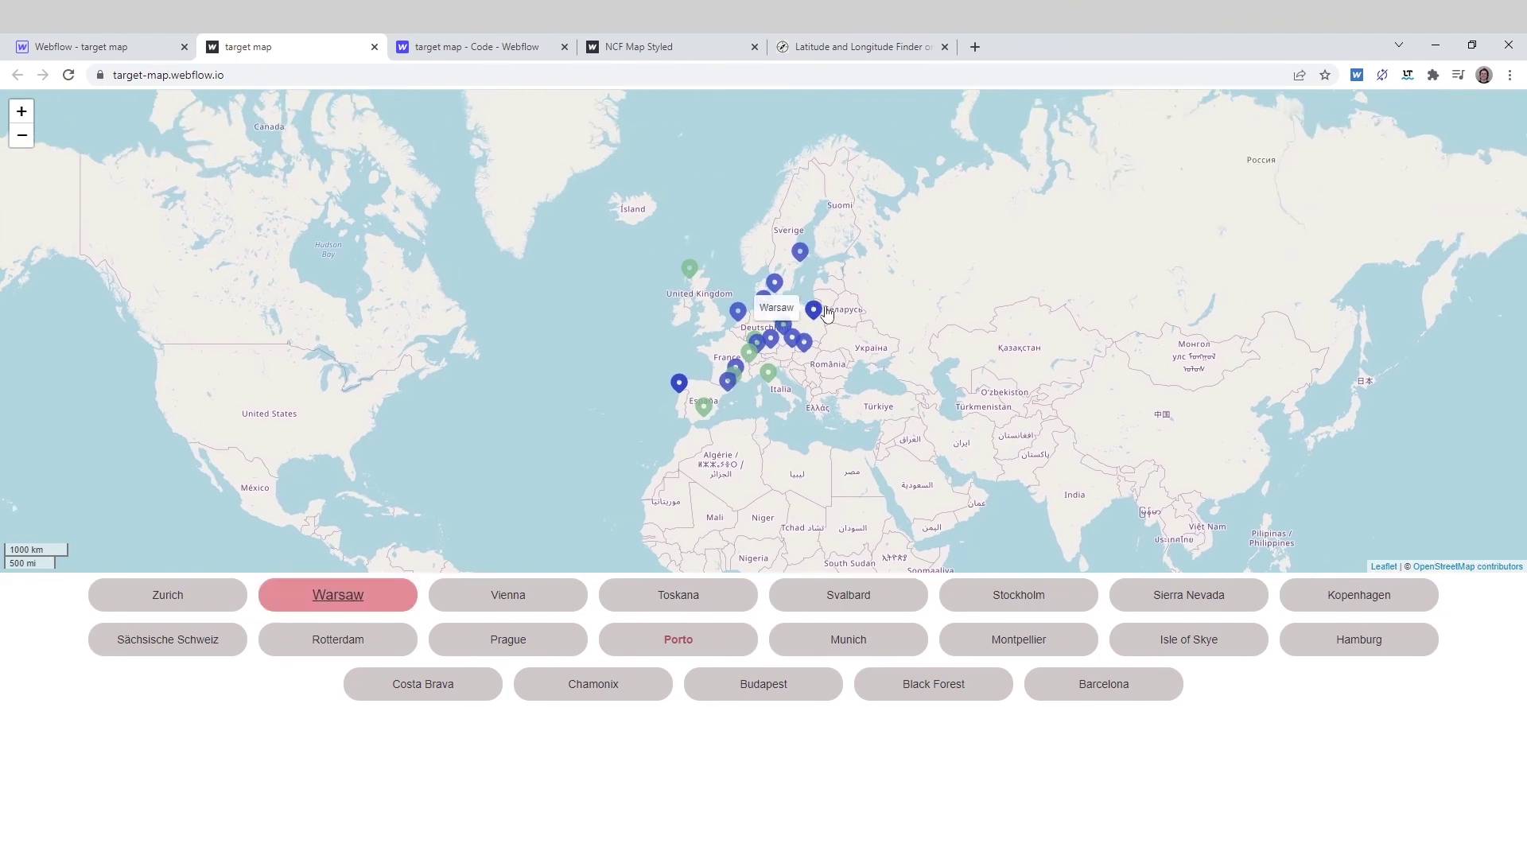
{"action": "left_click", "coordinate": [161, 62]}
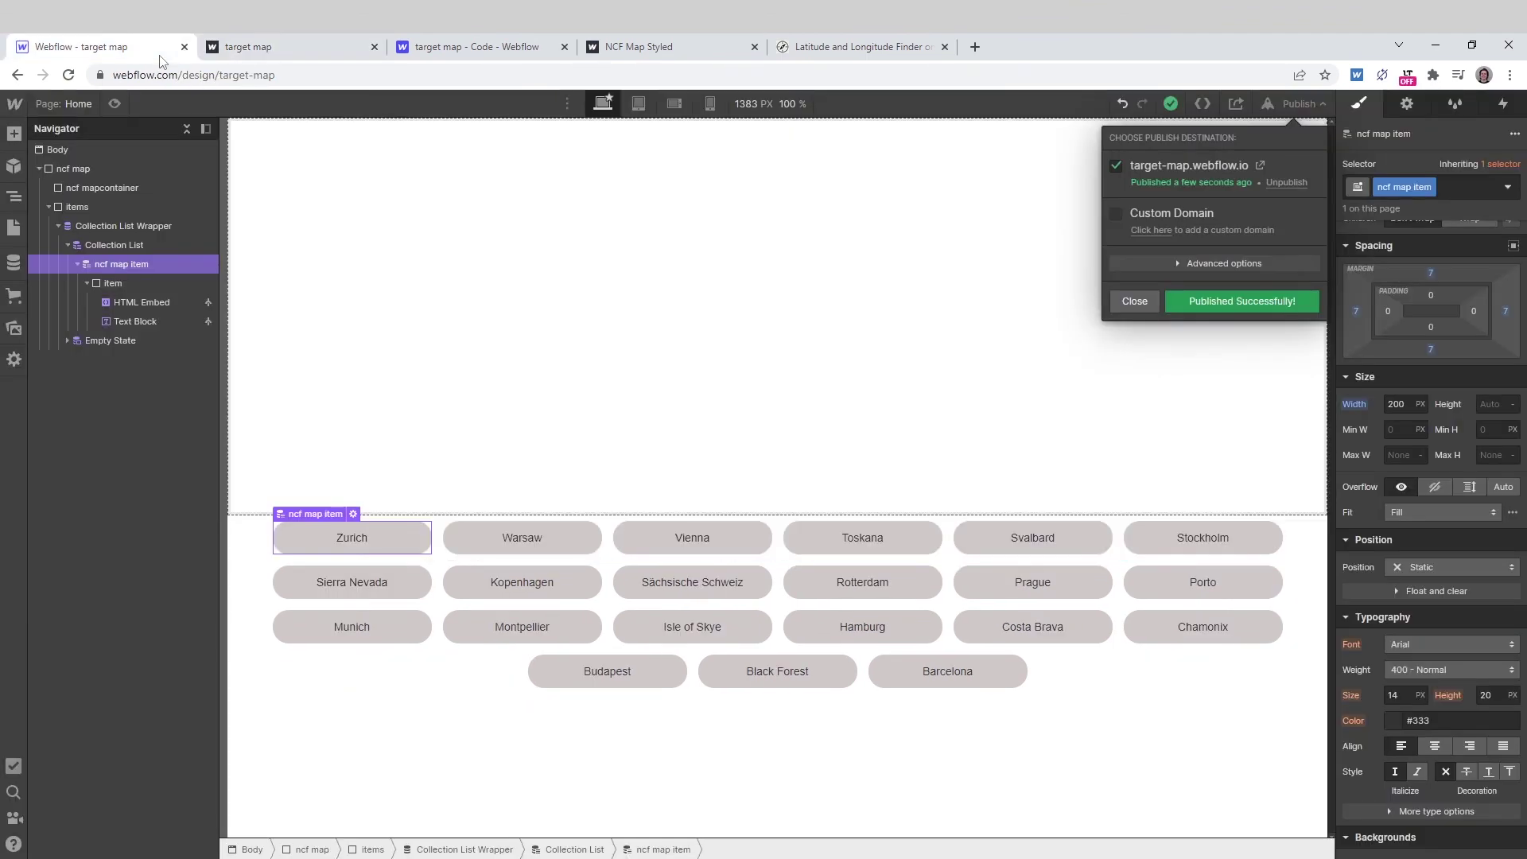